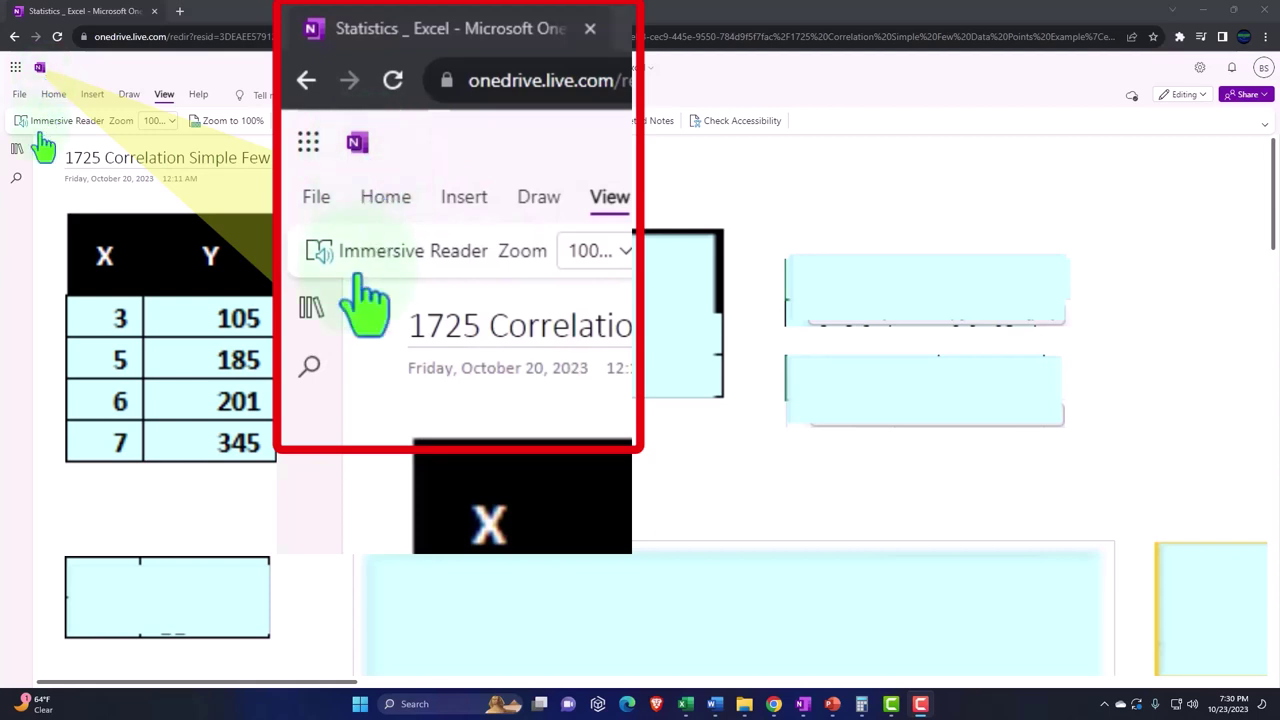
# Open the OneNote and Excel Transcript section of the Statistics _ Excel notebook and show its current page in Immersive Reader
pyautogui.click(17, 150)
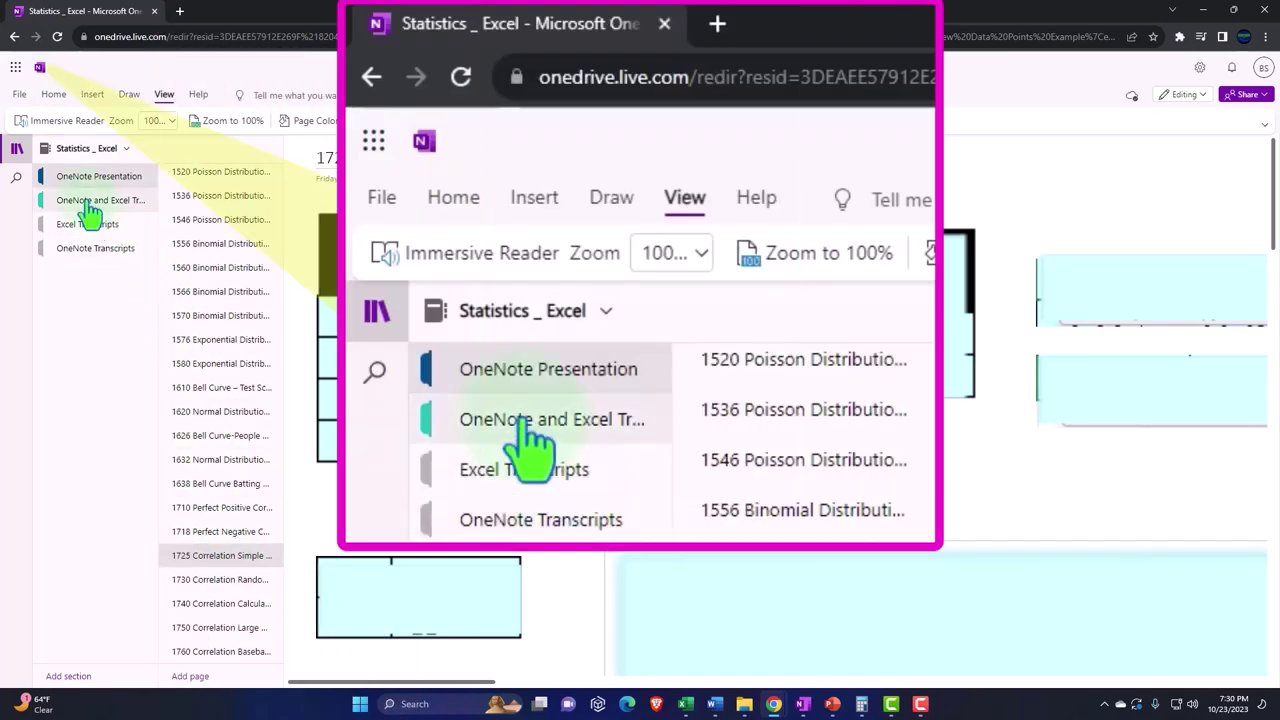
pyautogui.click(92, 202)
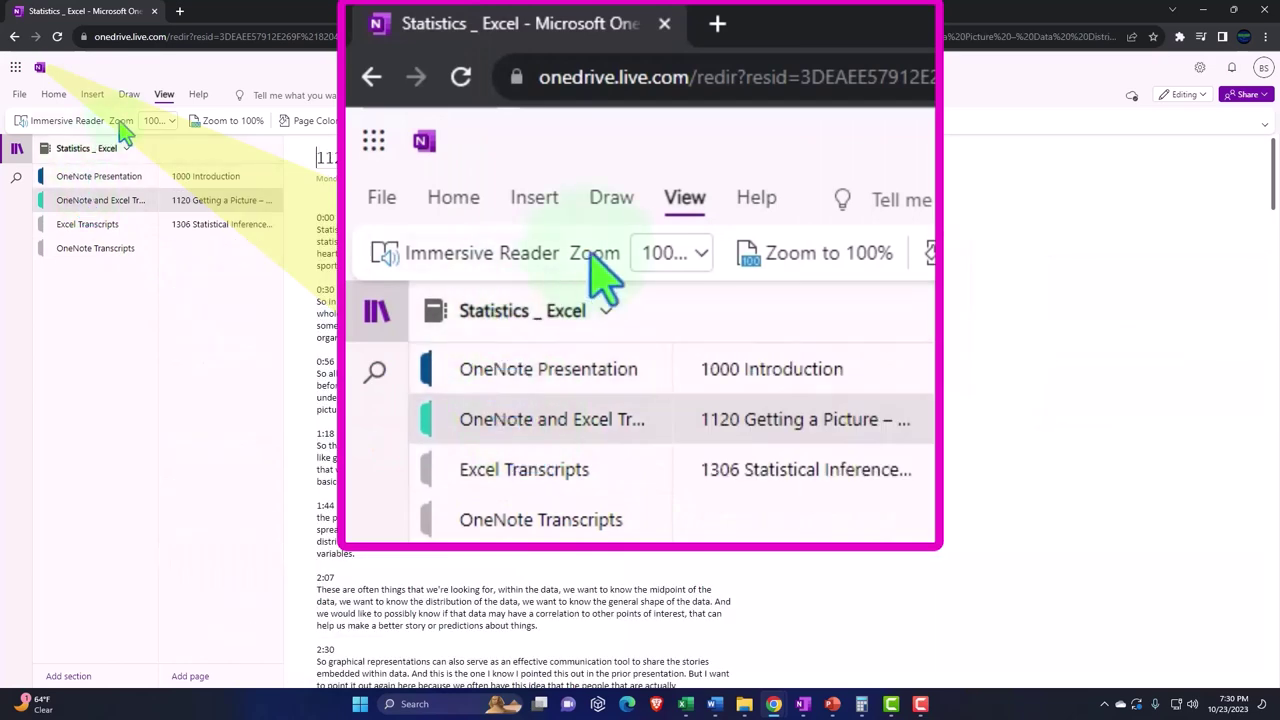
pyautogui.click(60, 125)
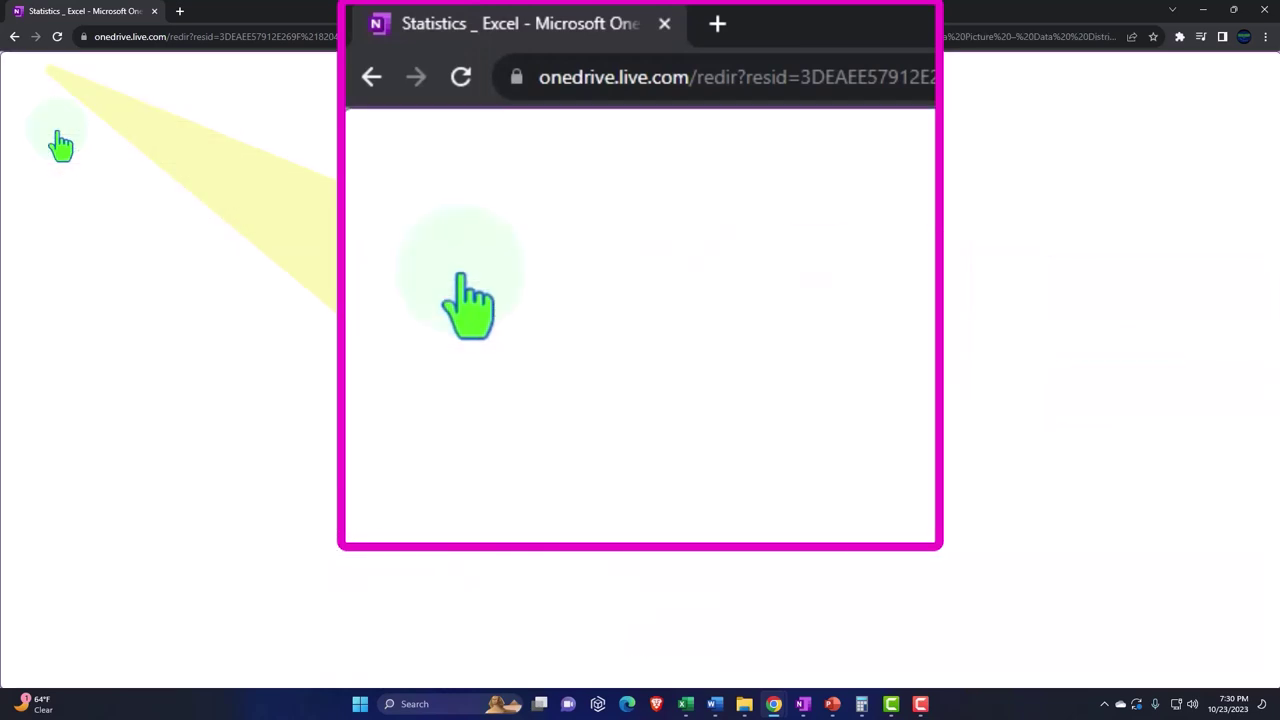
# Translate the whole transcript document into Spanish (Mexico) and read through the translated text
pyautogui.click(1230, 90)
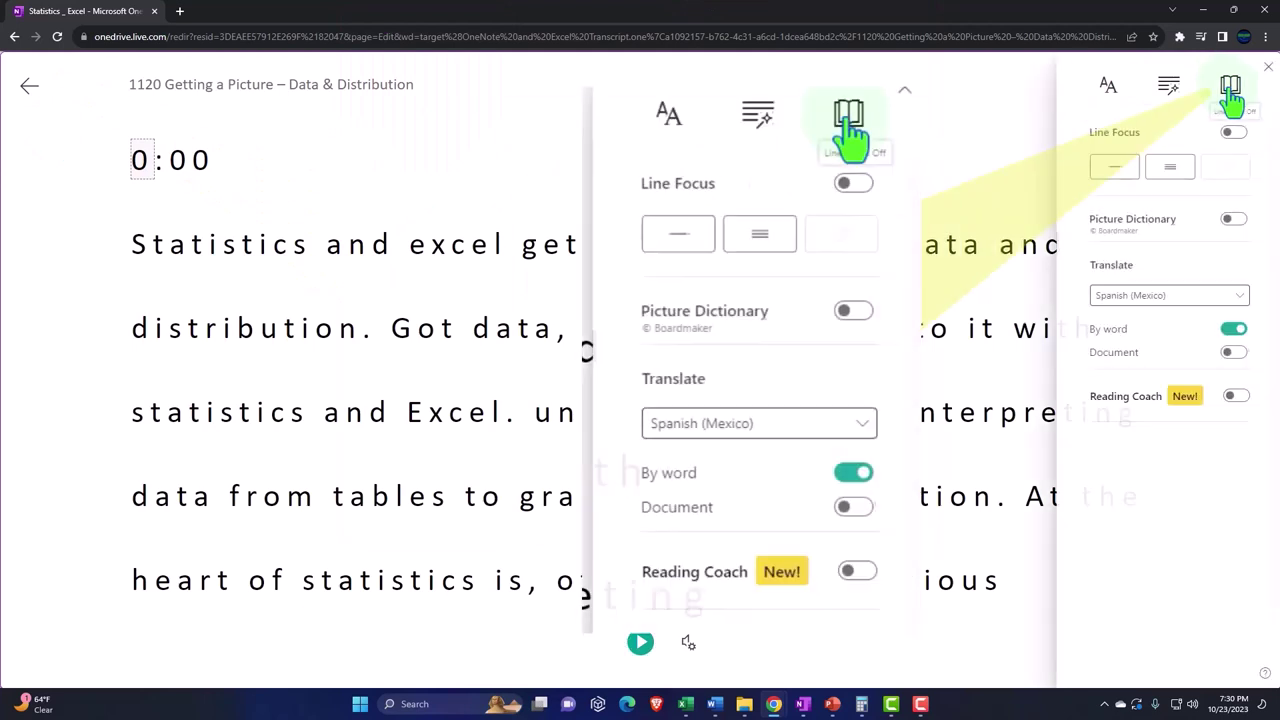
pyautogui.click(1232, 353)
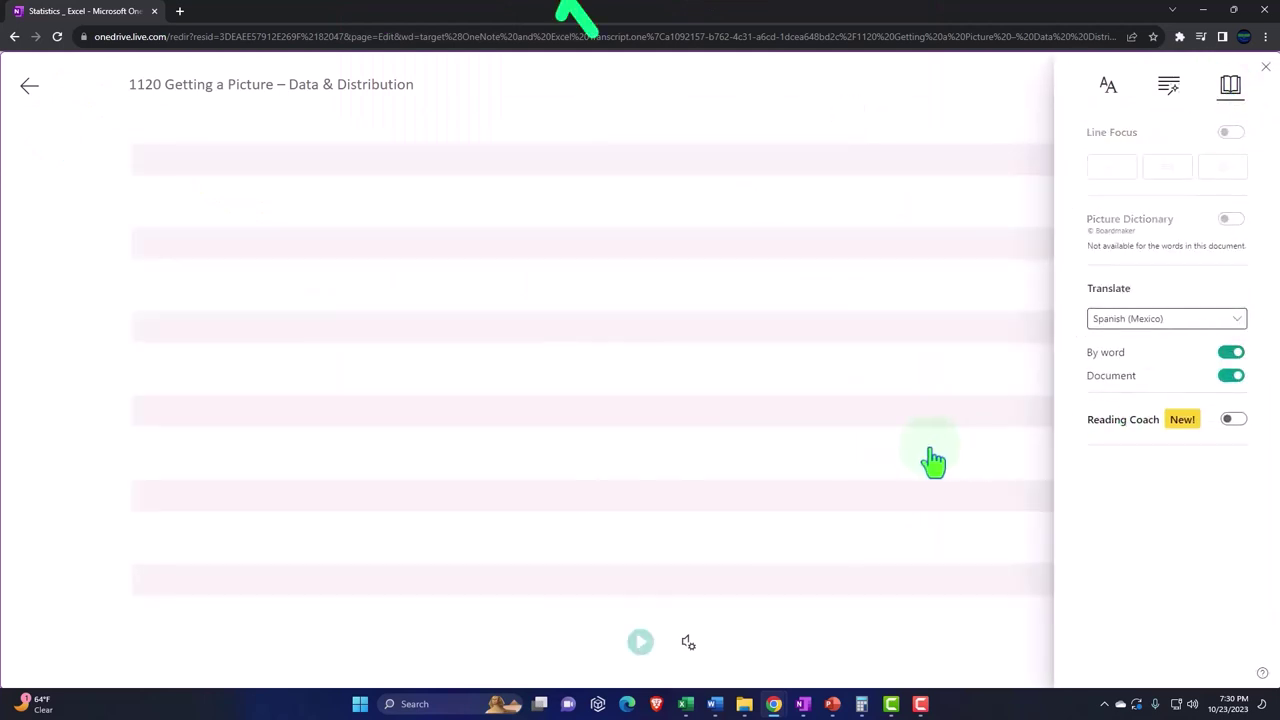
pyautogui.scroll(-2, 880, 465)
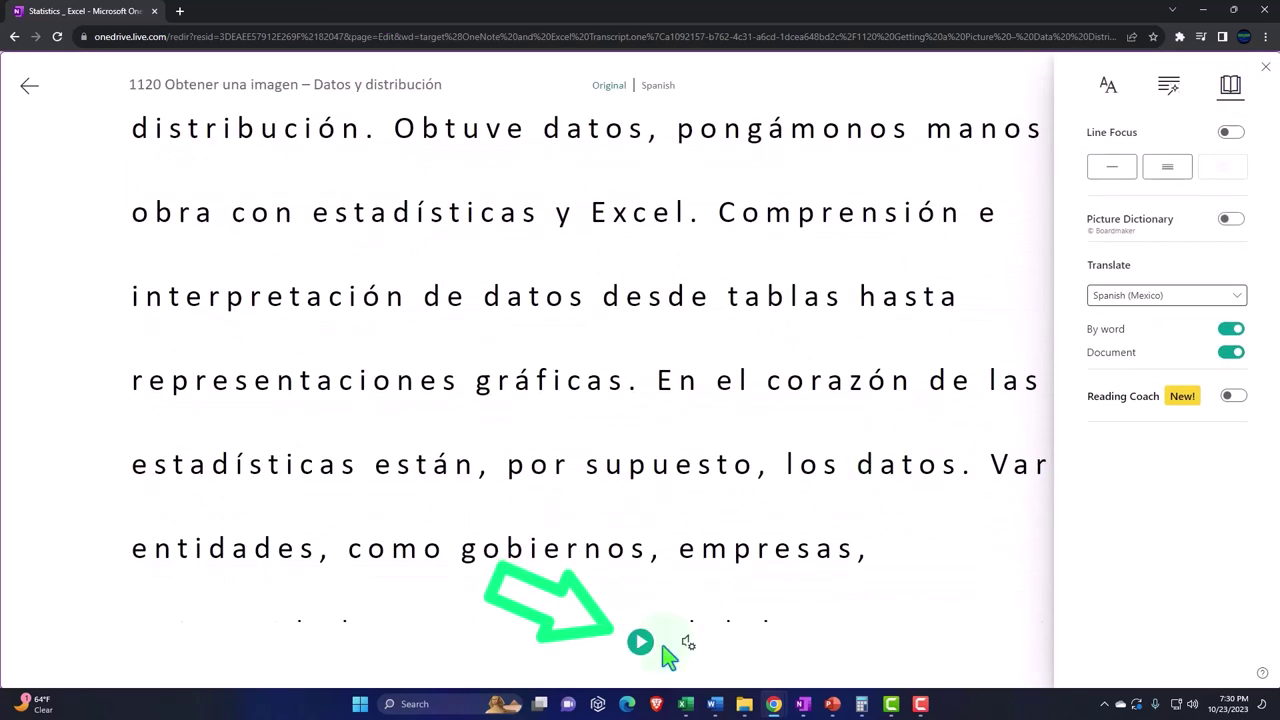
pyautogui.scroll(-5, 486, 599)
pyautogui.scroll(-7, 486, 599)
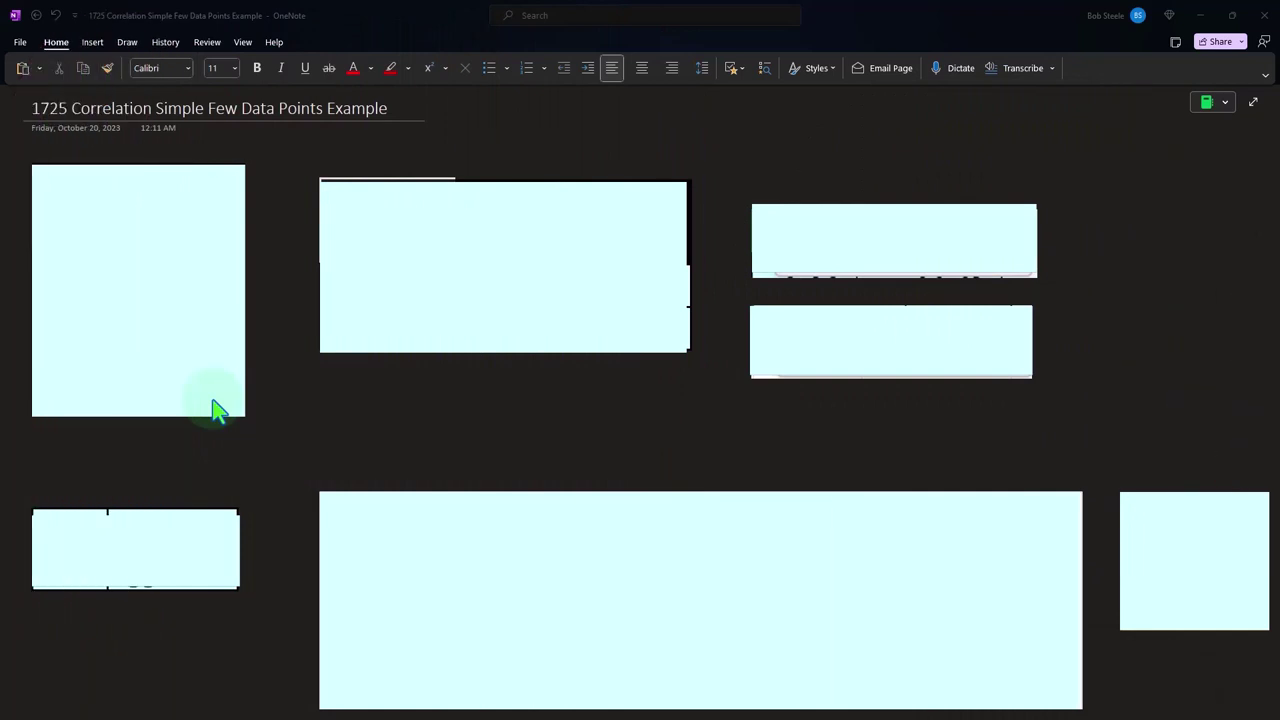
# In the OneNote desktop app, uncover the # of Hens and Eggs legend, and reveal the X/Y data table row by row
pyautogui.click(189, 551)
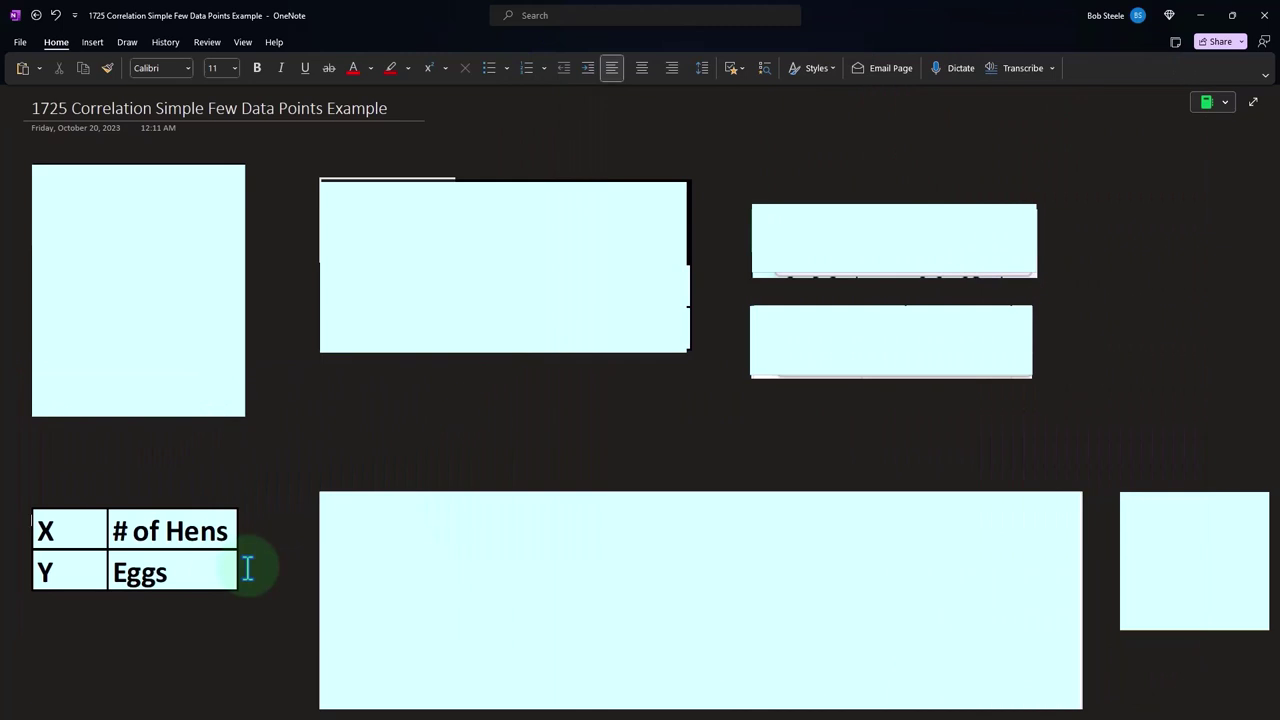
pyautogui.click(171, 214)
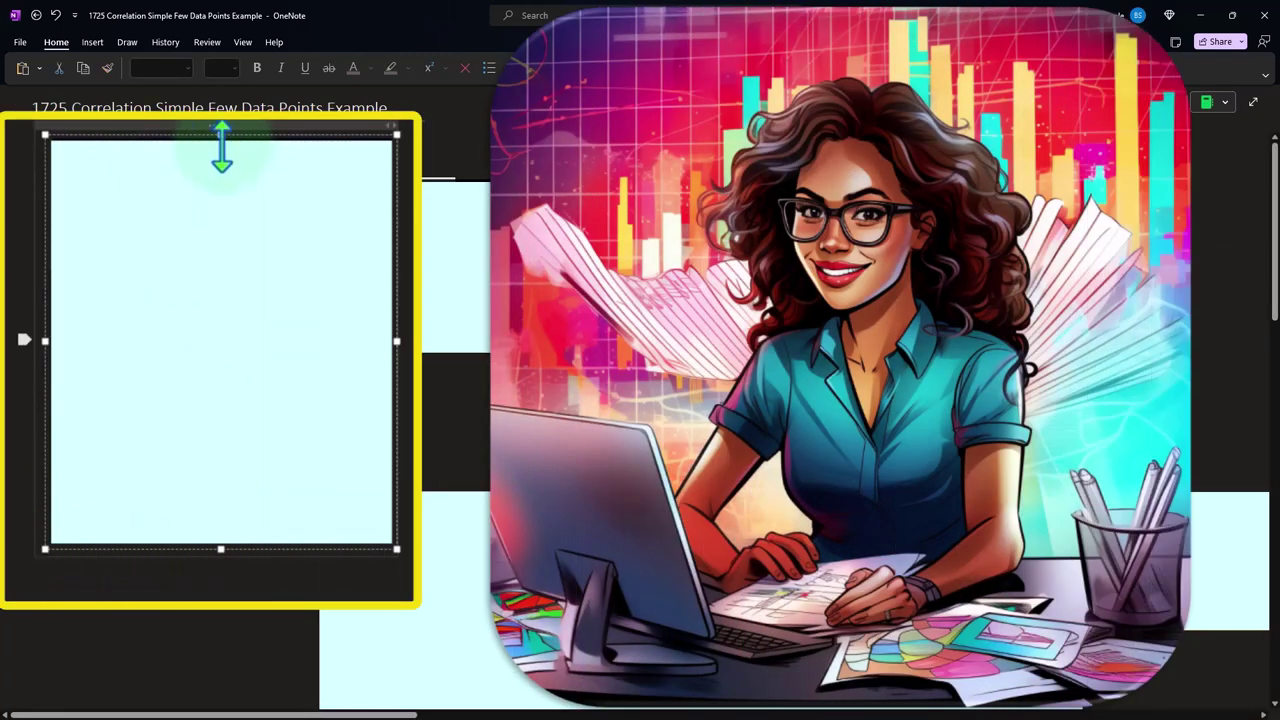
pyautogui.click(221, 291)
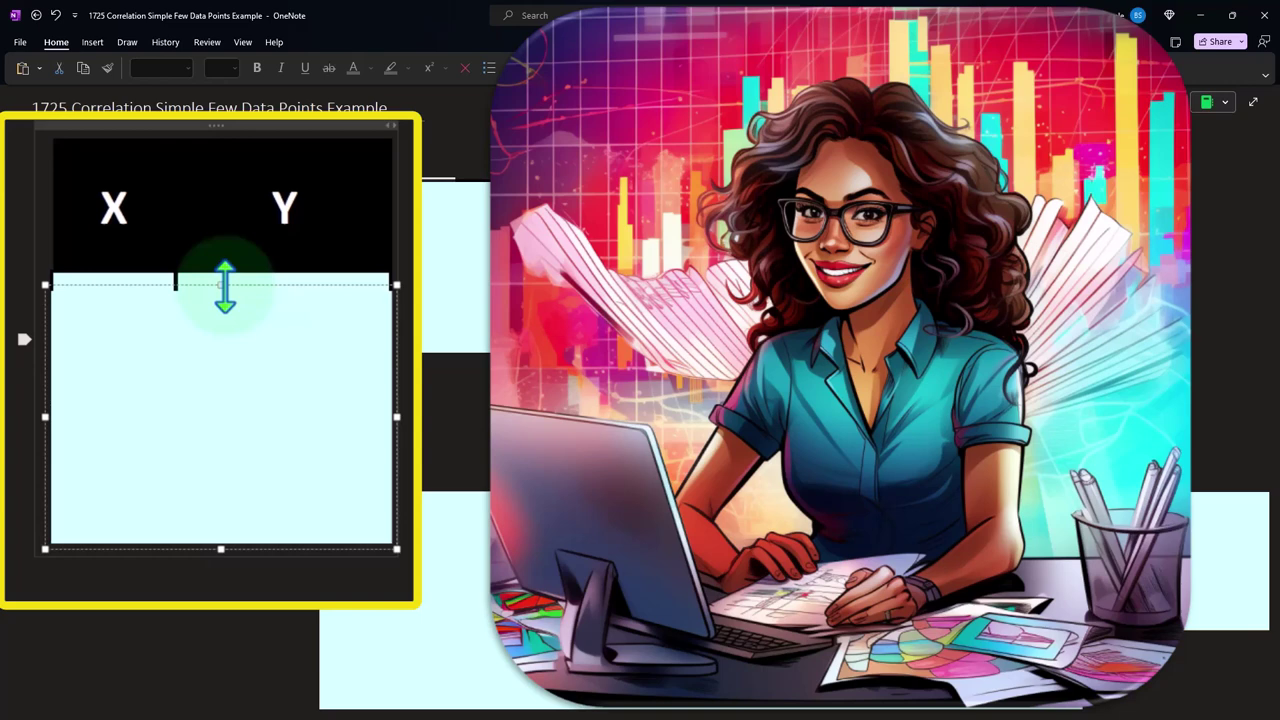
pyautogui.moveTo(225, 288); pyautogui.dragTo(229, 352)
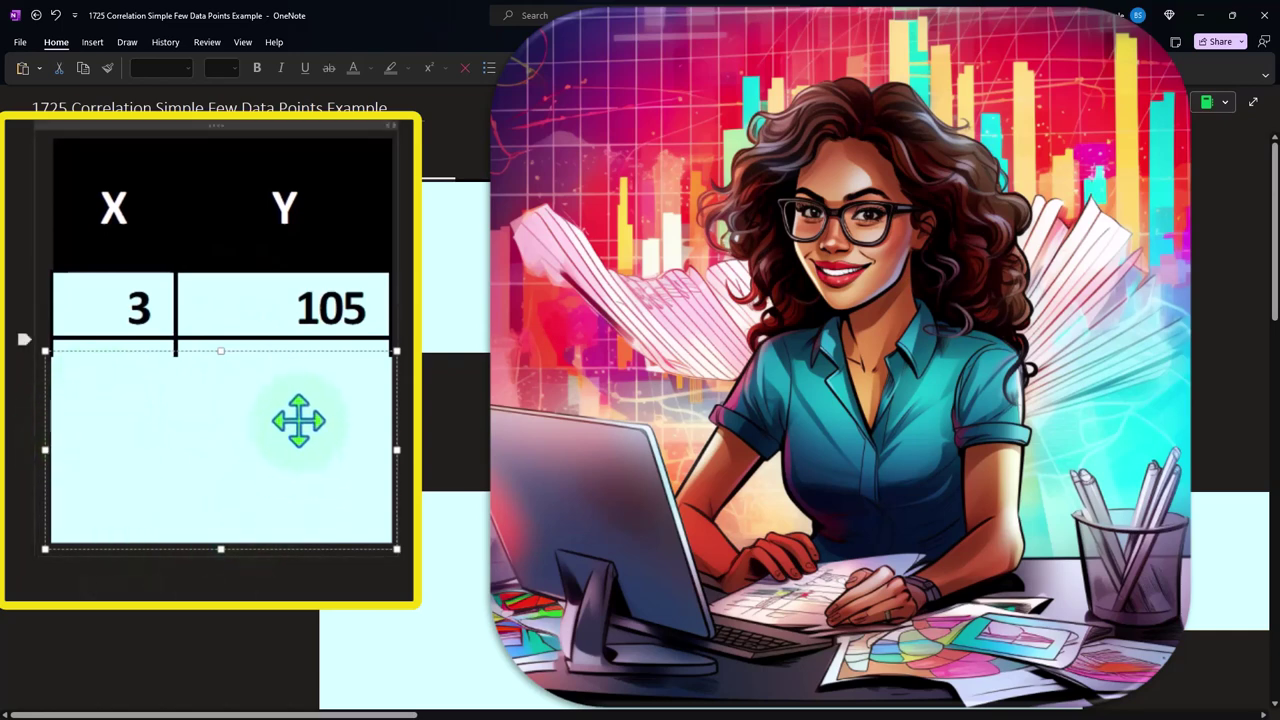
pyautogui.moveTo(220, 352); pyautogui.dragTo(224, 408)
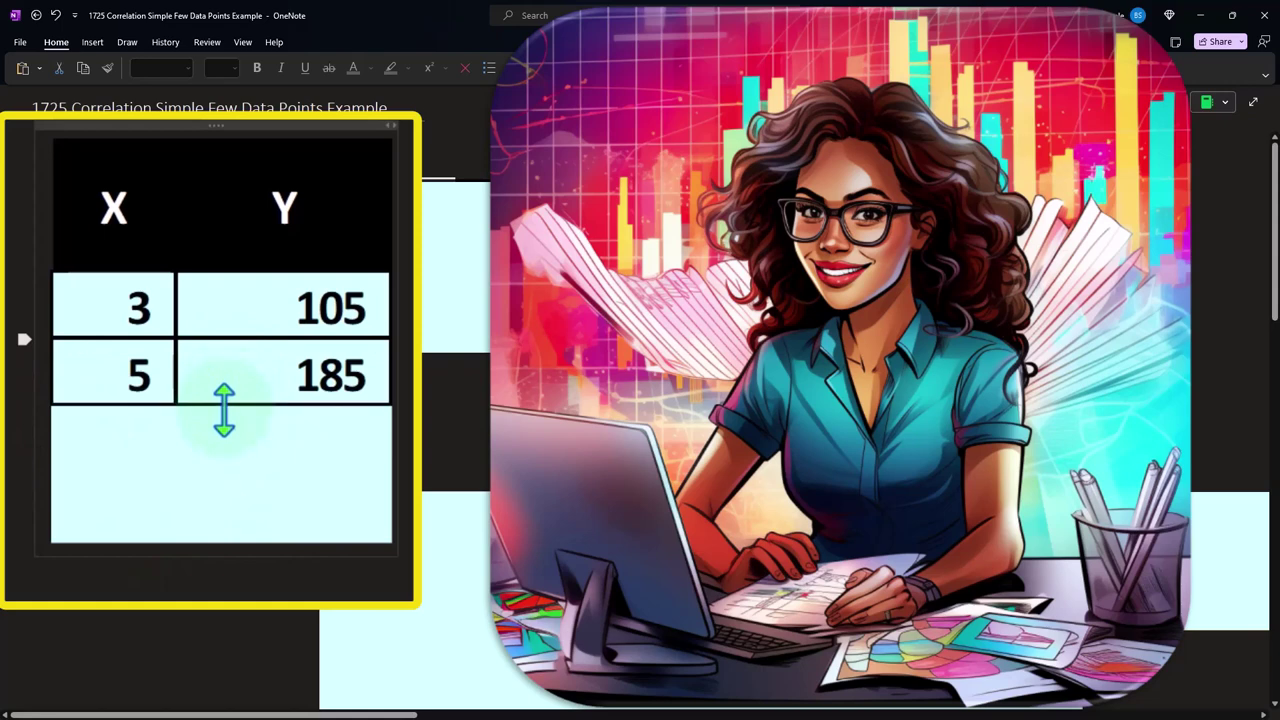
pyautogui.moveTo(224, 408); pyautogui.dragTo(223, 472)
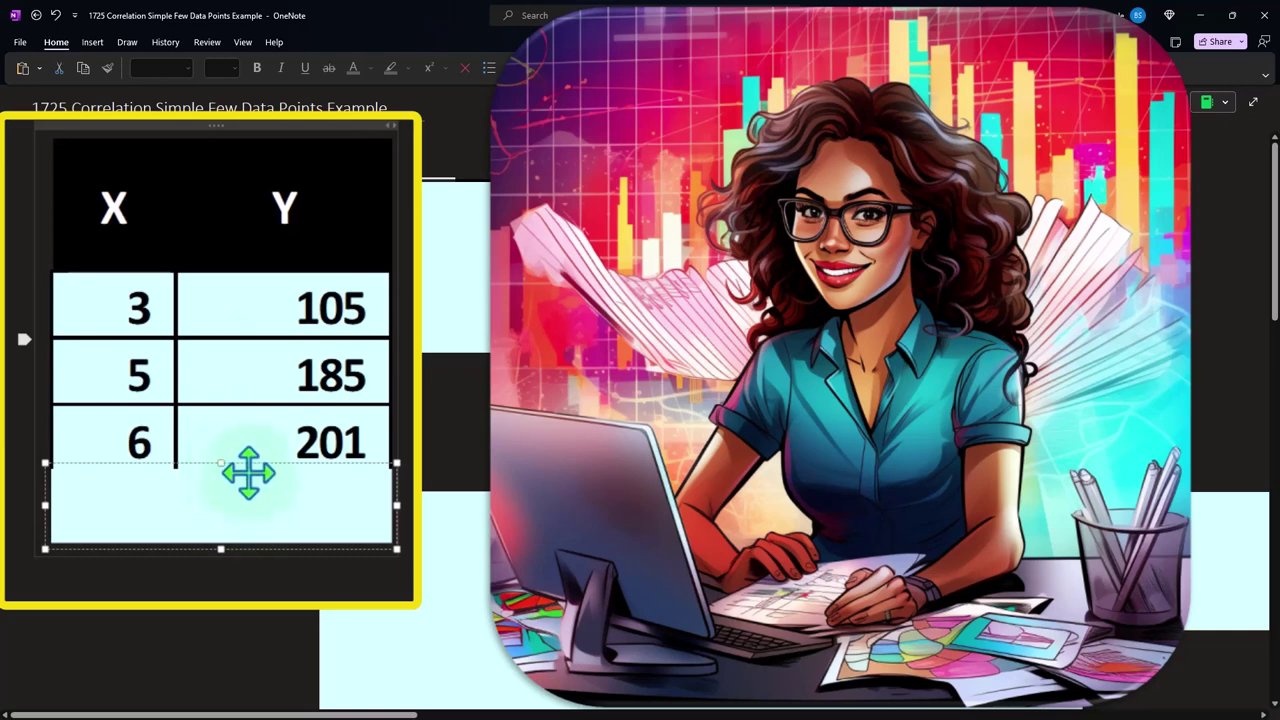
pyautogui.press('Delete')
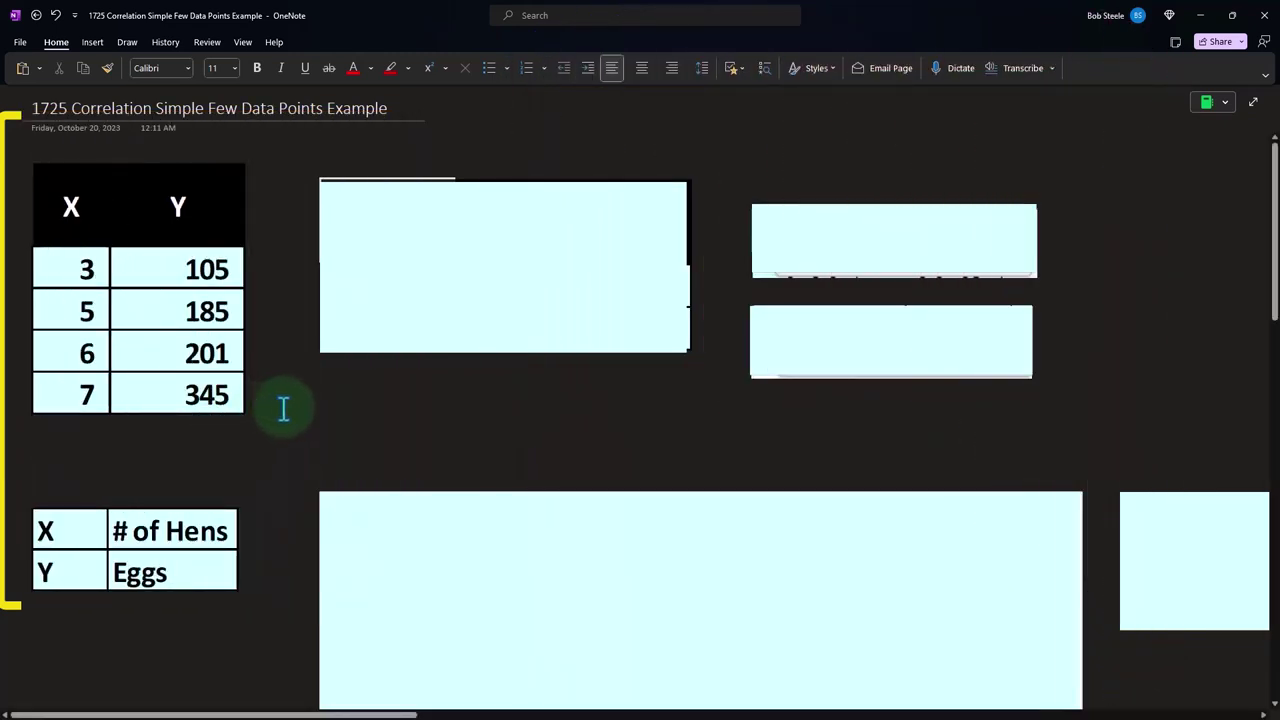
# Delete the cover hiding the Eggs versus # of Hens scatter chart below the data table
pyautogui.scroll(-3, 343, 406)
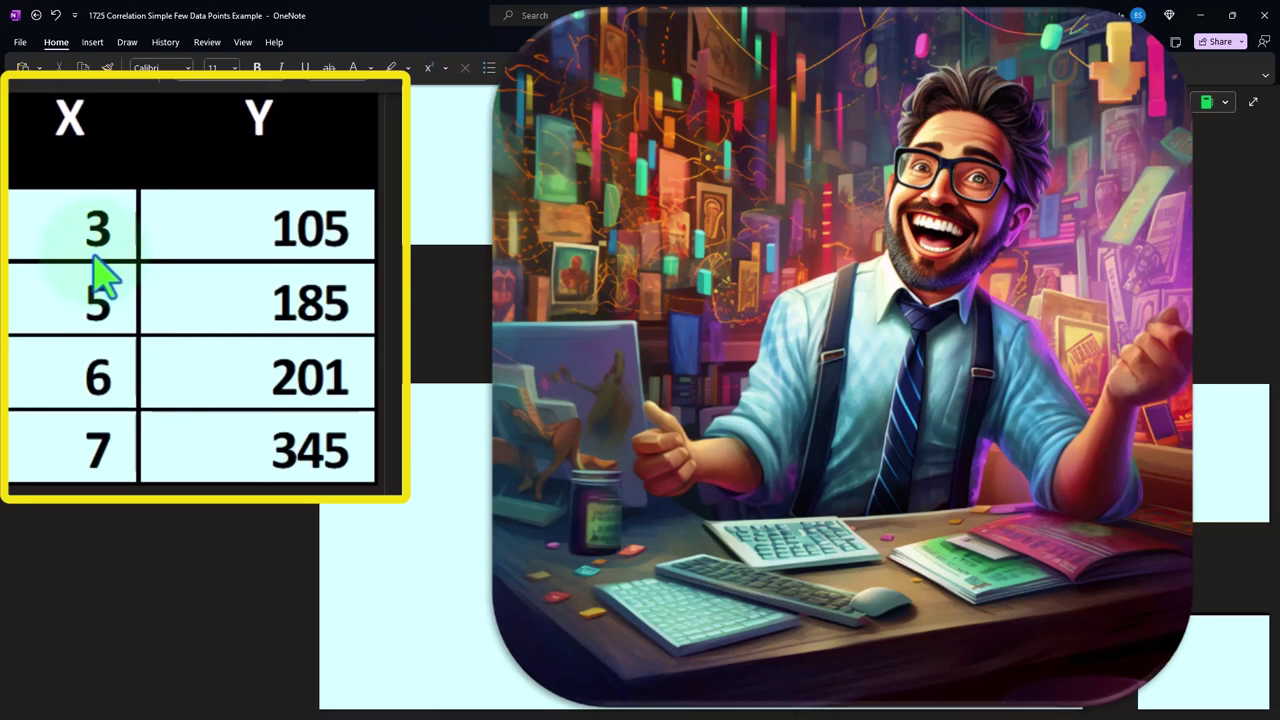
pyautogui.click(477, 517)
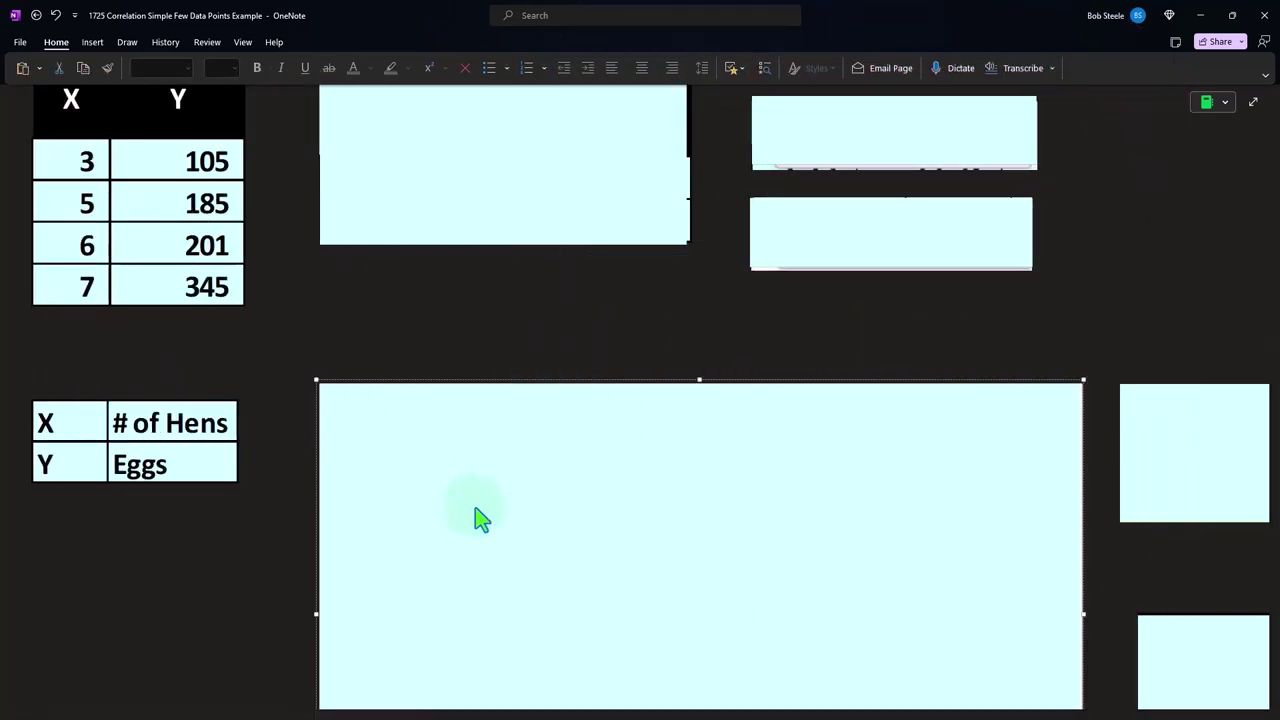
pyautogui.press('Delete')
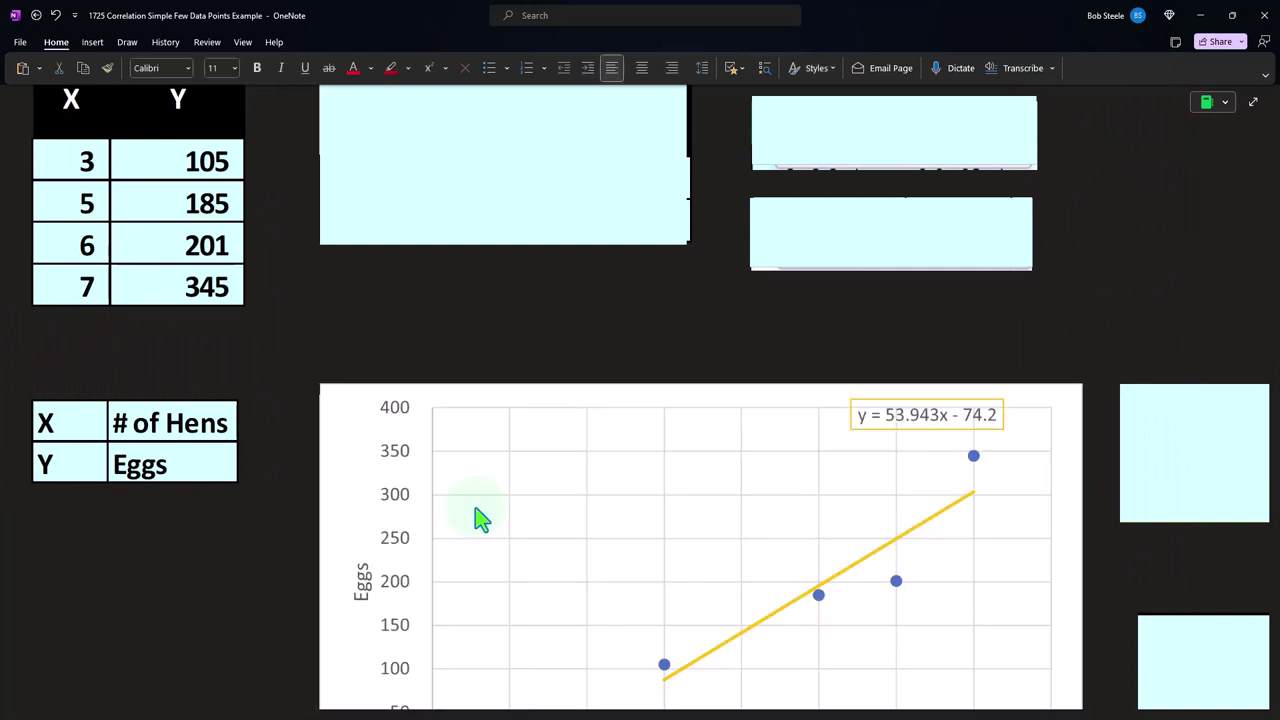
# Examine the axes, data points and trendline of the Eggs versus # of Hens chart against the X/Y table
pyautogui.scroll(-2, 482, 518)
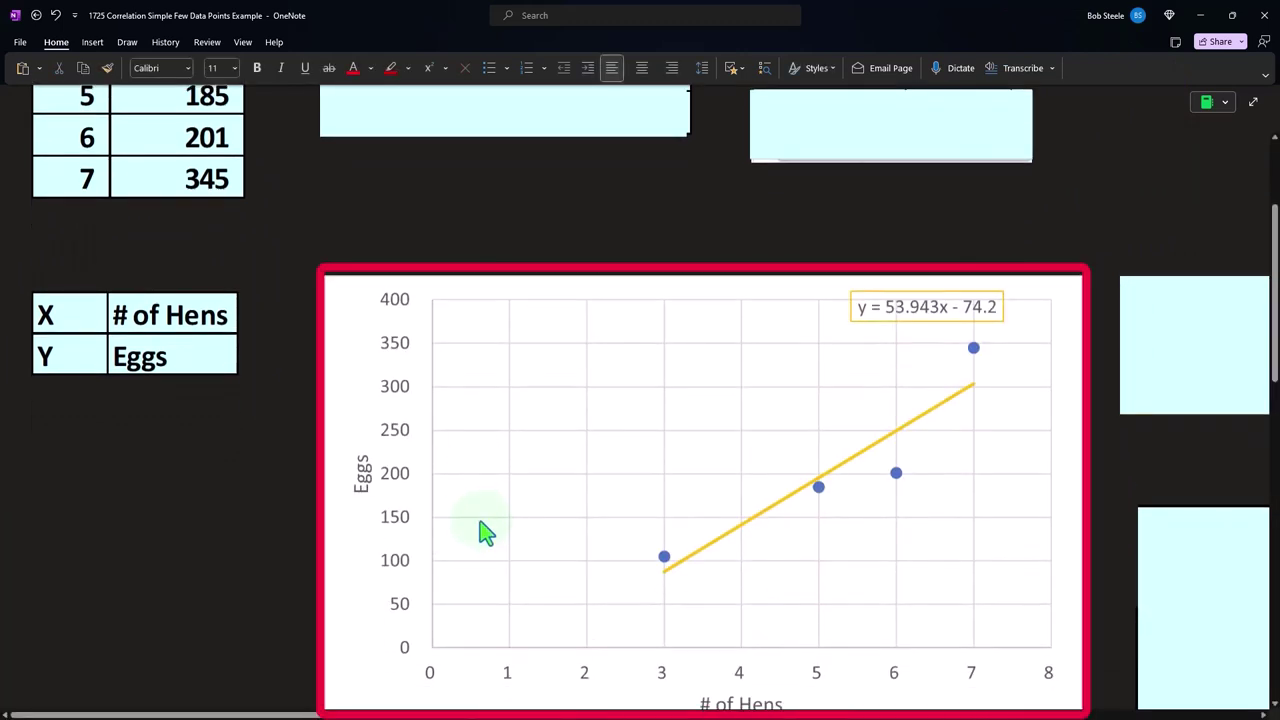
pyautogui.scroll(-2, 482, 532)
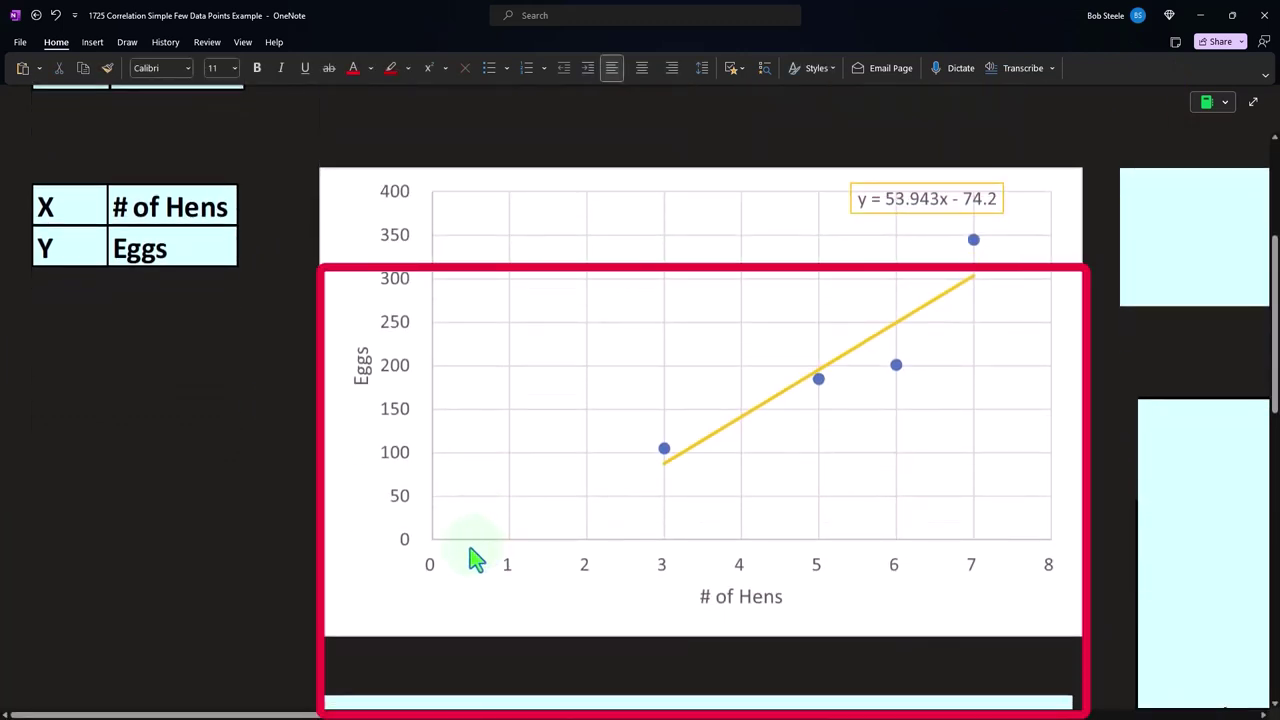
pyautogui.scroll(4, 477, 560)
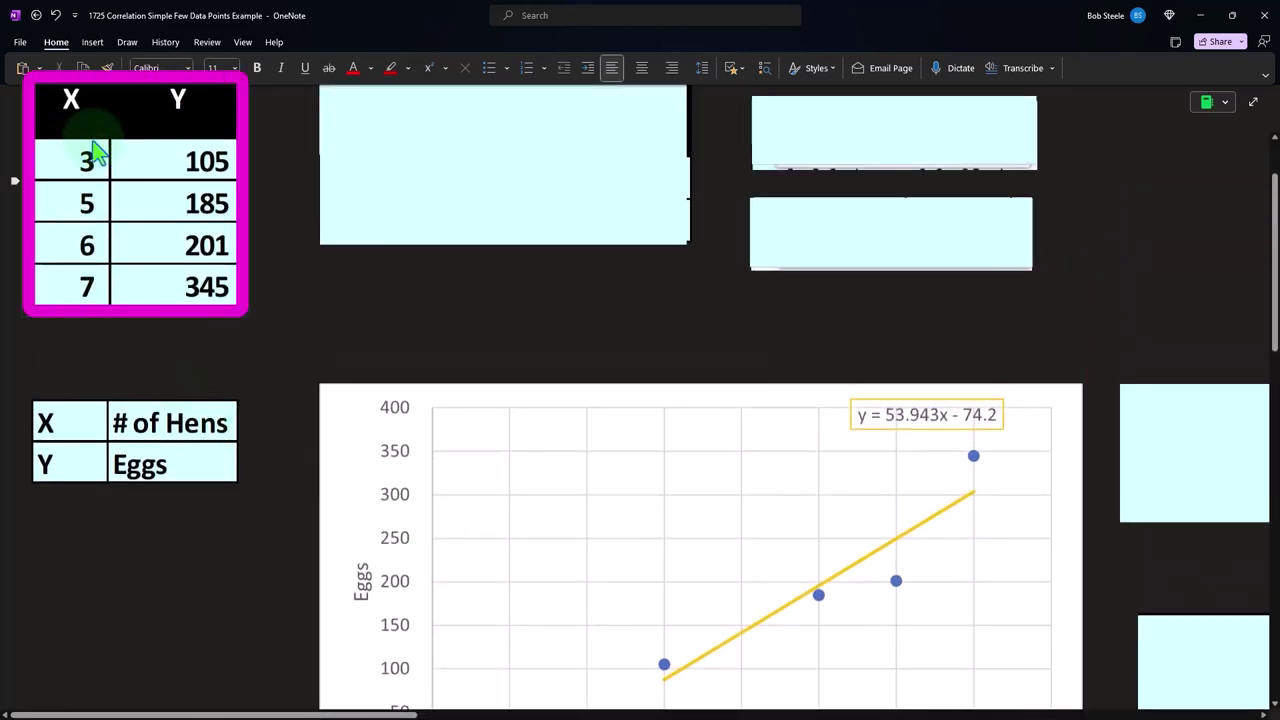
pyautogui.scroll(-4, 300, 506)
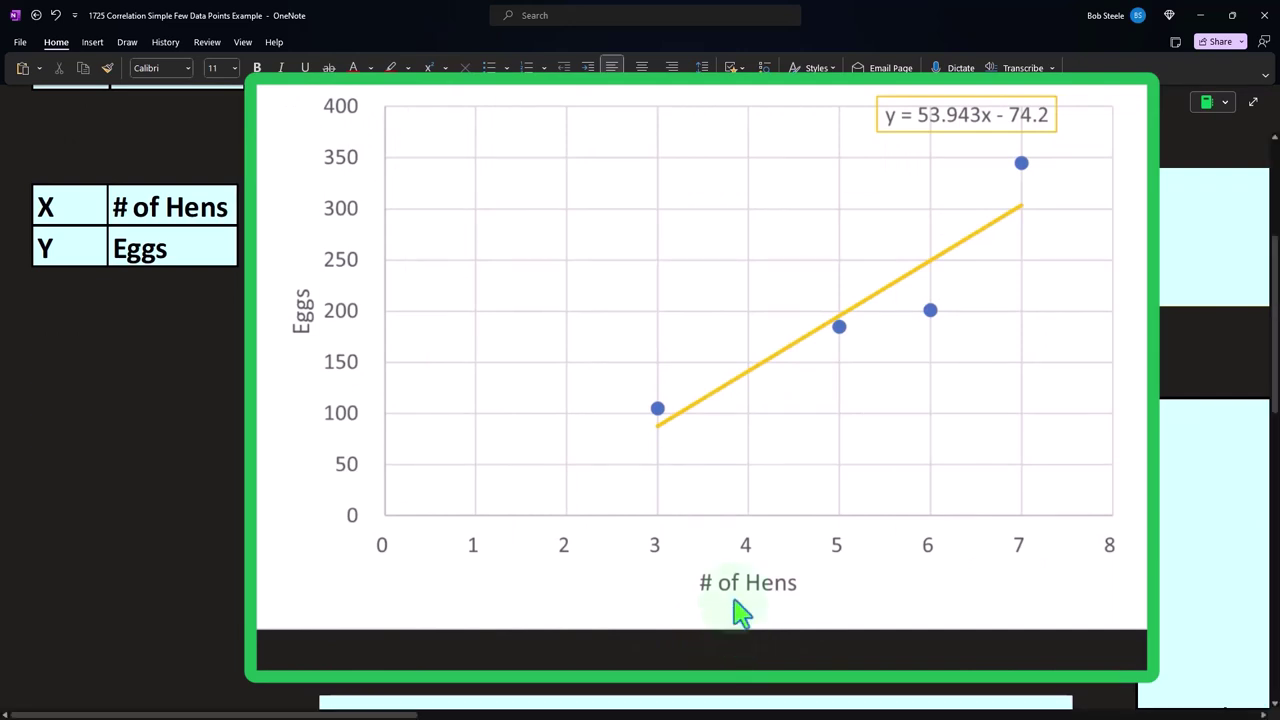
pyautogui.scroll(3, 660, 500)
pyautogui.scroll(-1, 551, 597)
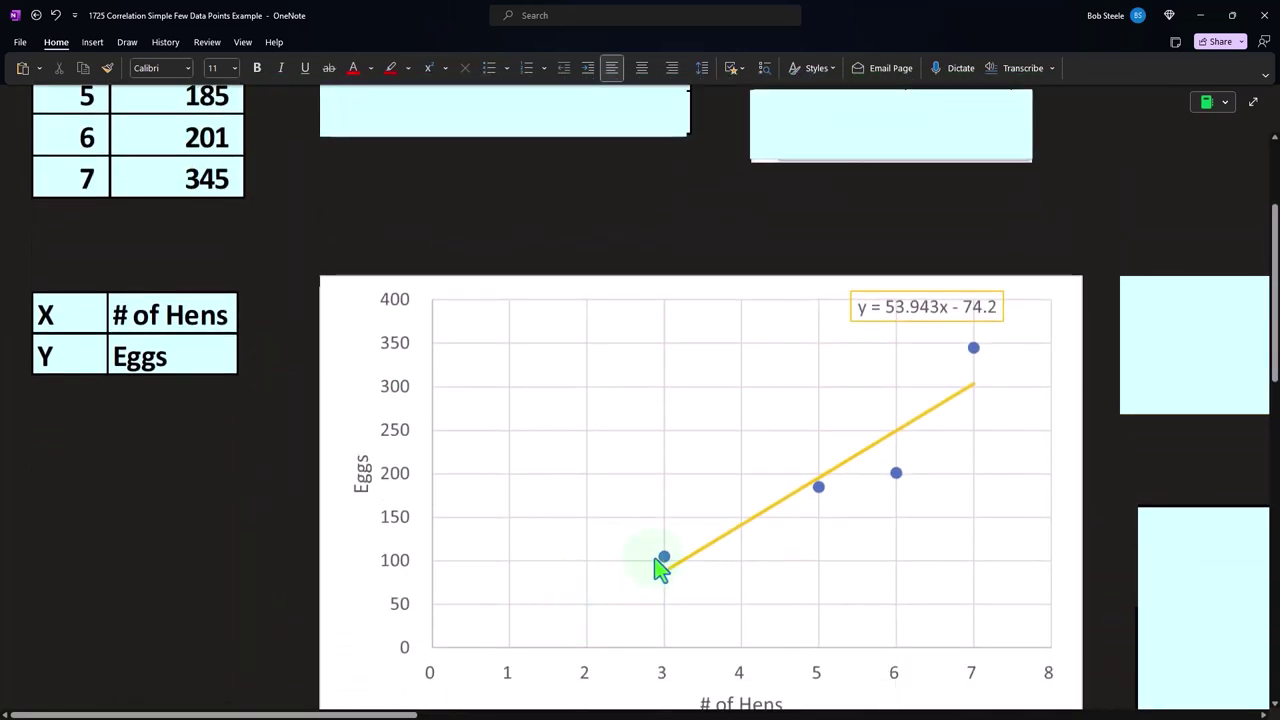
pyautogui.scroll(2, 660, 660)
pyautogui.scroll(-2, 663, 531)
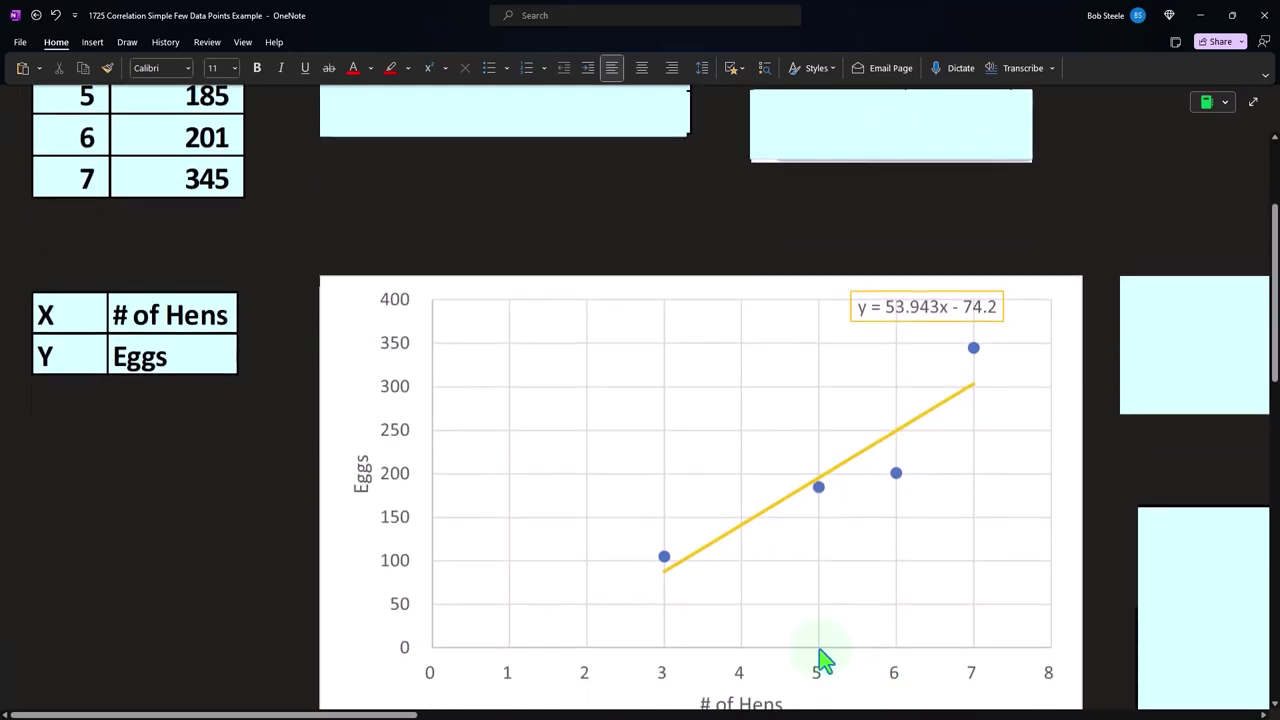
pyautogui.scroll(2, 450, 450)
pyautogui.scroll(-2, 600, 420)
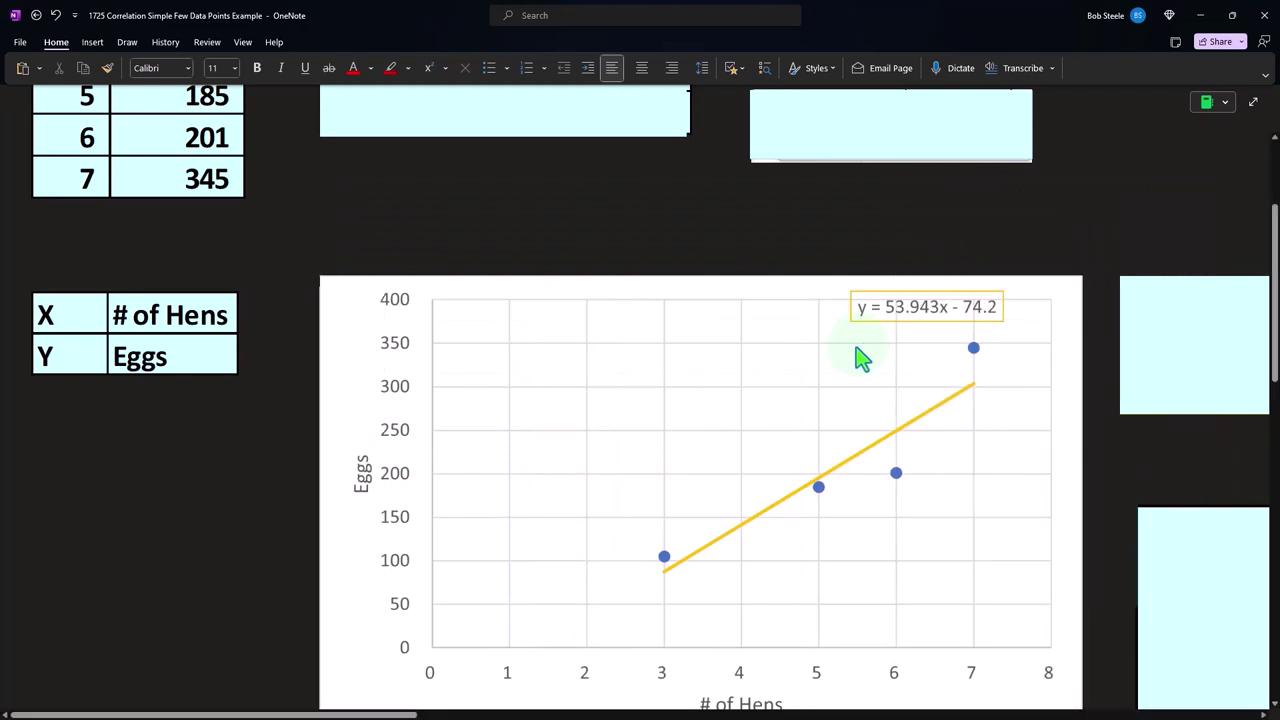
# Uncover the second scatter chart, with # of Hens plotted against Eggs, and compare its axes with the first chart
pyautogui.scroll(-1, 860, 357)
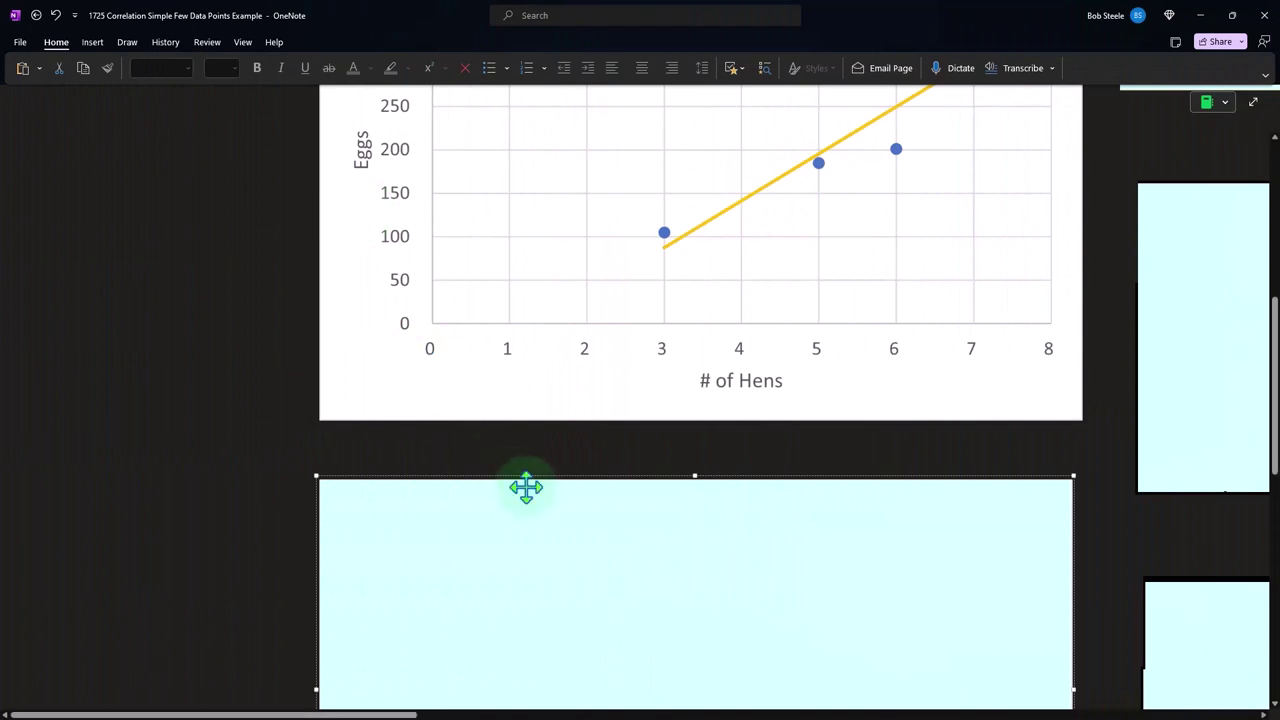
pyautogui.scroll(-2, 565, 532)
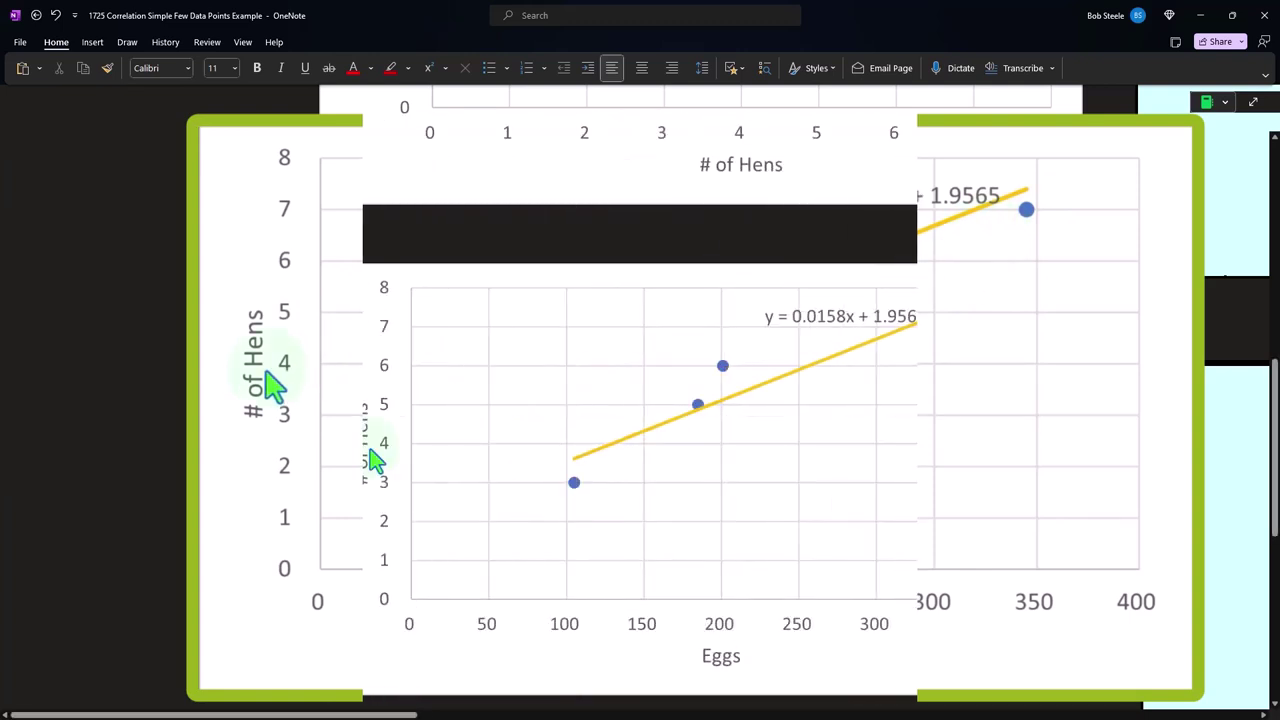
pyautogui.scroll(3, 371, 451)
pyautogui.scroll(5, 371, 458)
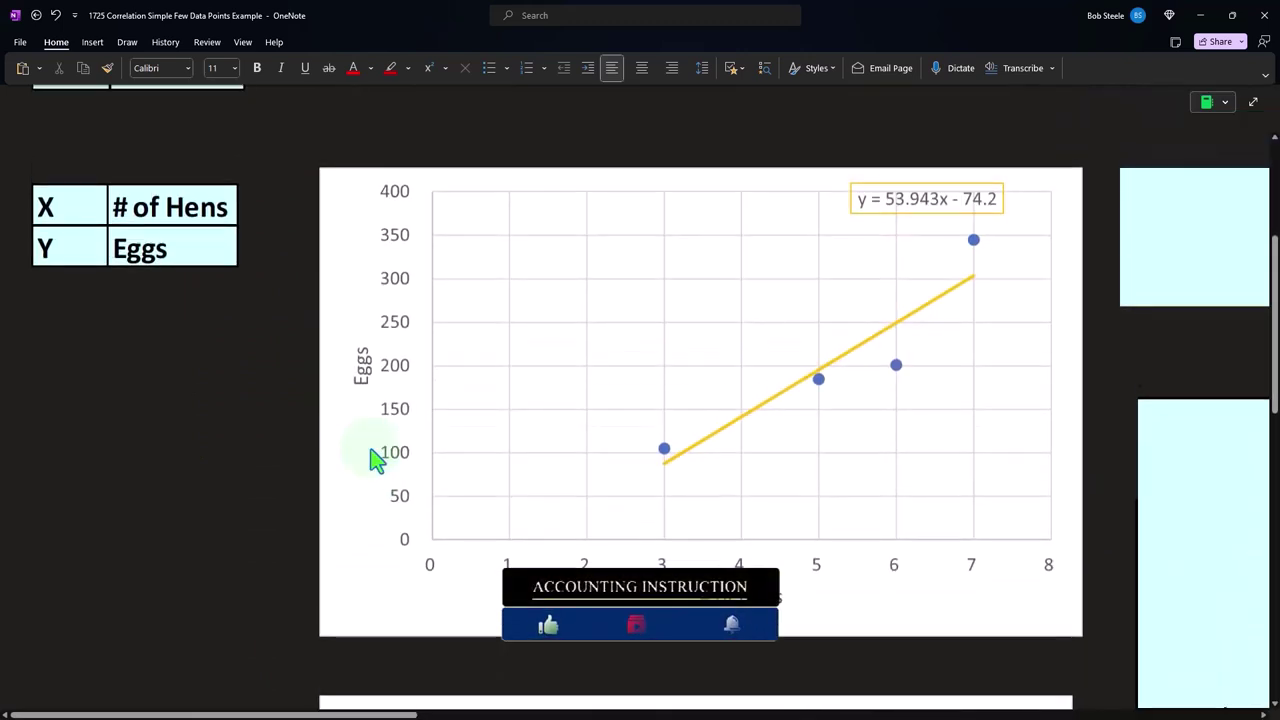
# Shrink the summary table's cover to reveal the Mean row, and delete the cover over the AVERAGE formula
pyautogui.click(421, 294)
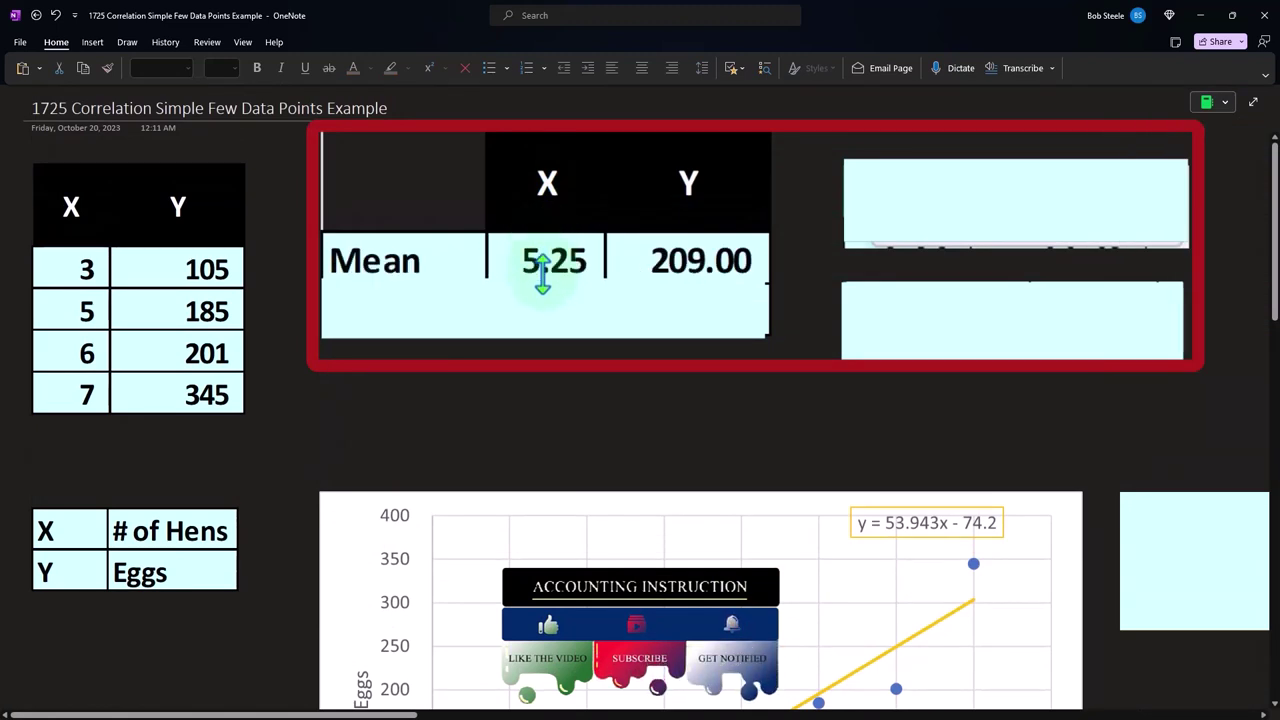
pyautogui.moveTo(541, 272); pyautogui.dragTo(544, 275)
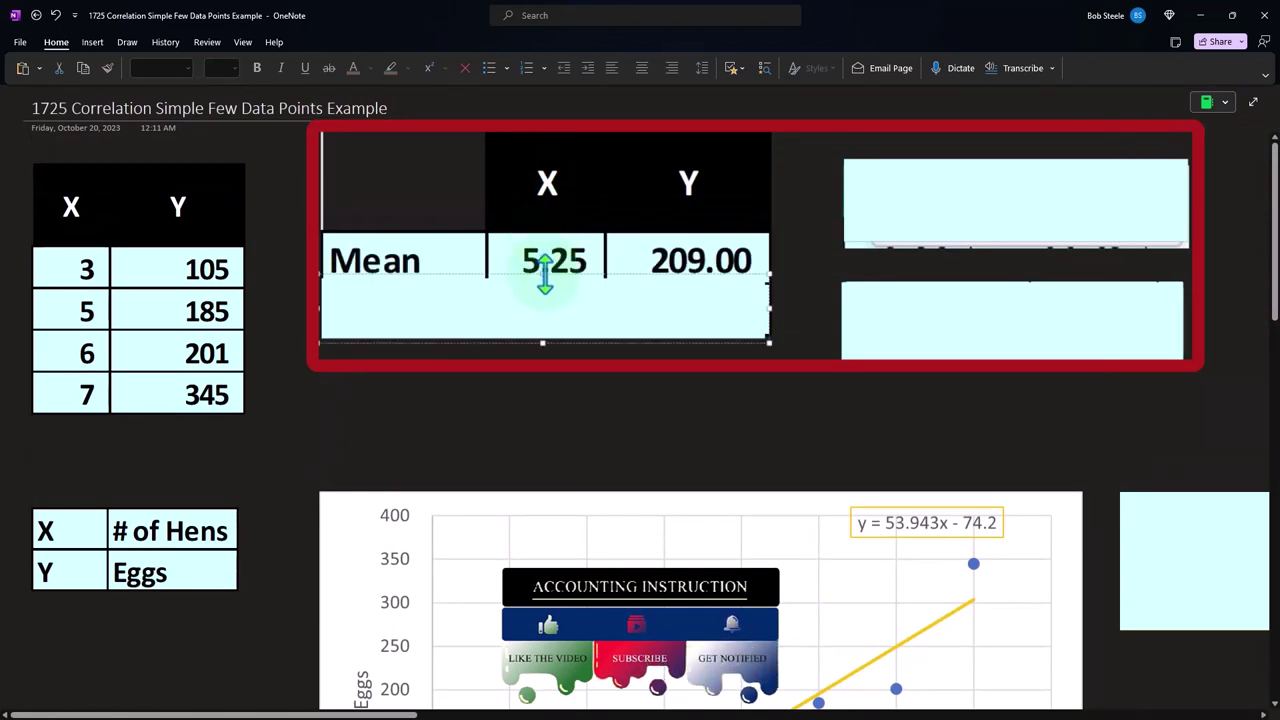
pyautogui.click(966, 220)
pyautogui.press('Delete')
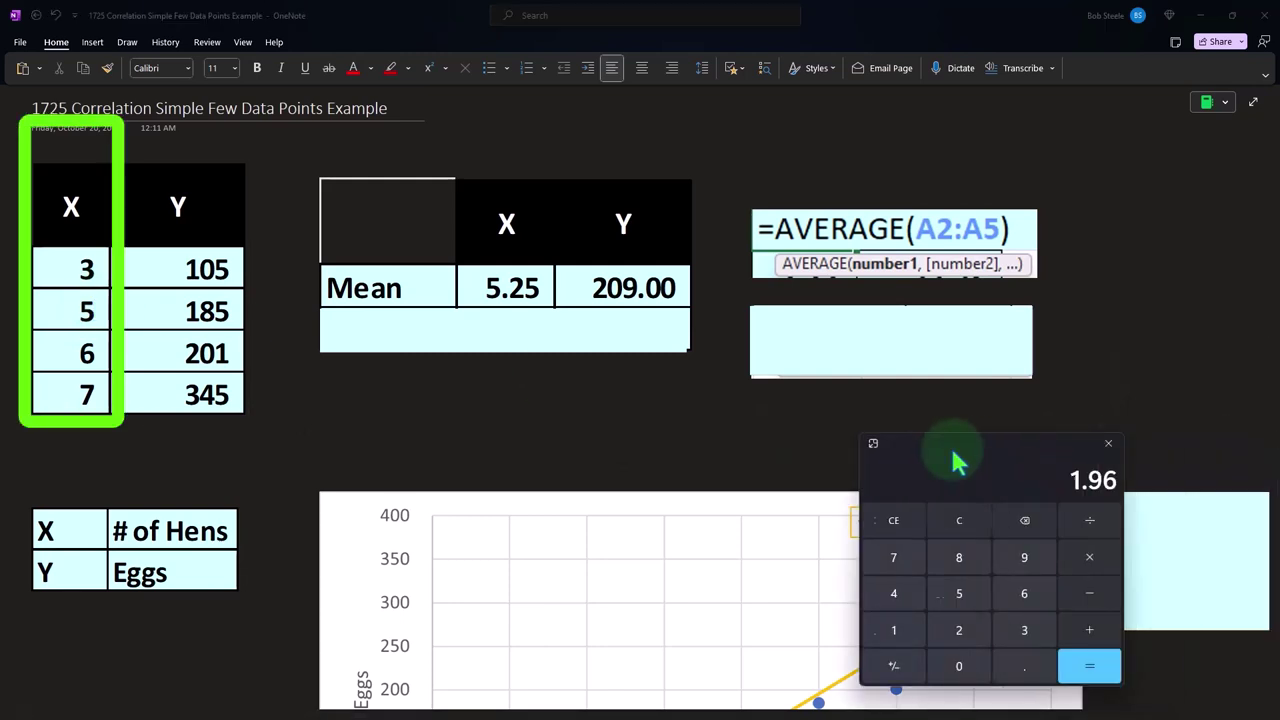
# Move the calculator below the summary table and compute the X mean by dividing the sum of 3, 5, 6 and 7 by 4
pyautogui.moveTo(868, 420); pyautogui.dragTo(538, 398)
pyautogui.click(538, 458)
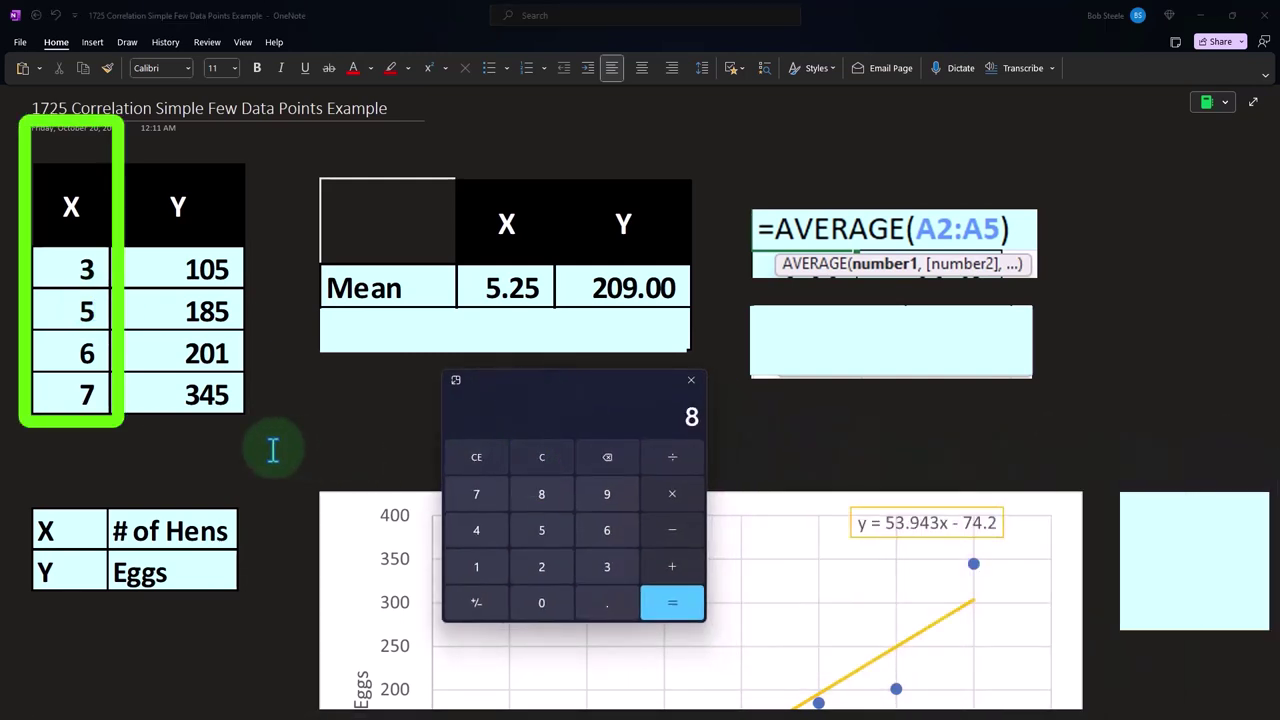
pyautogui.press('4')
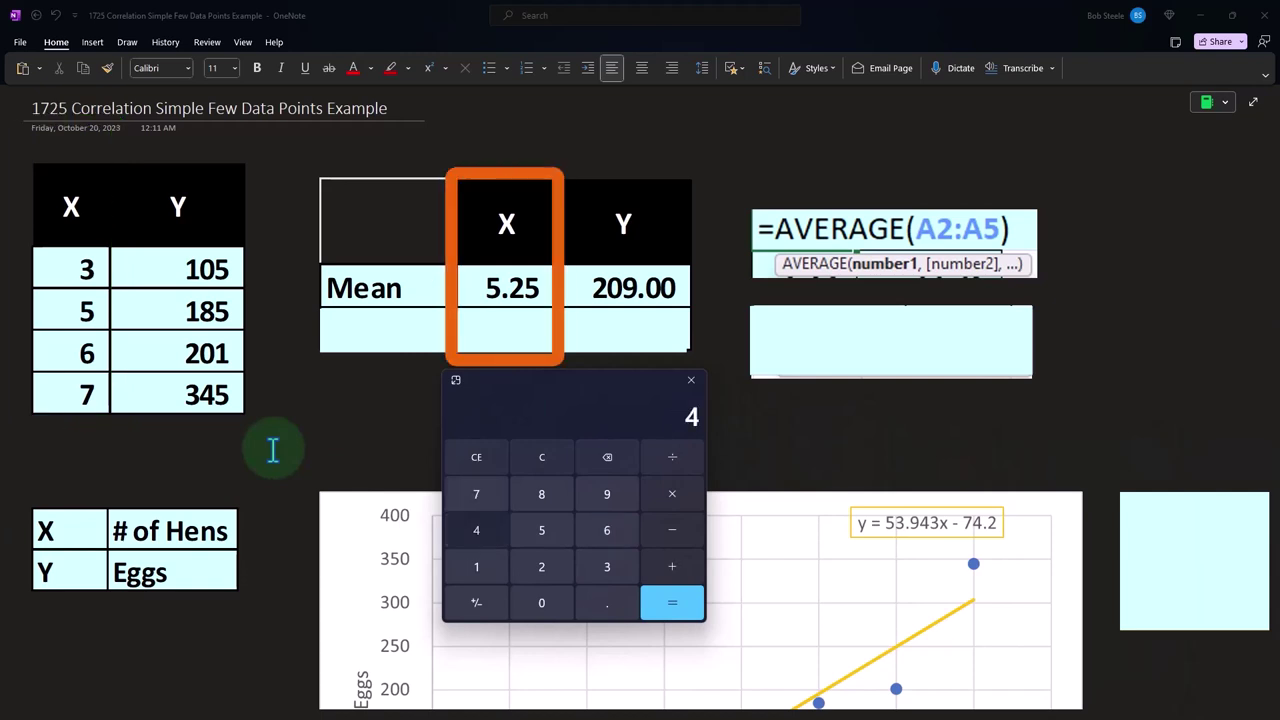
pyautogui.press('Return')
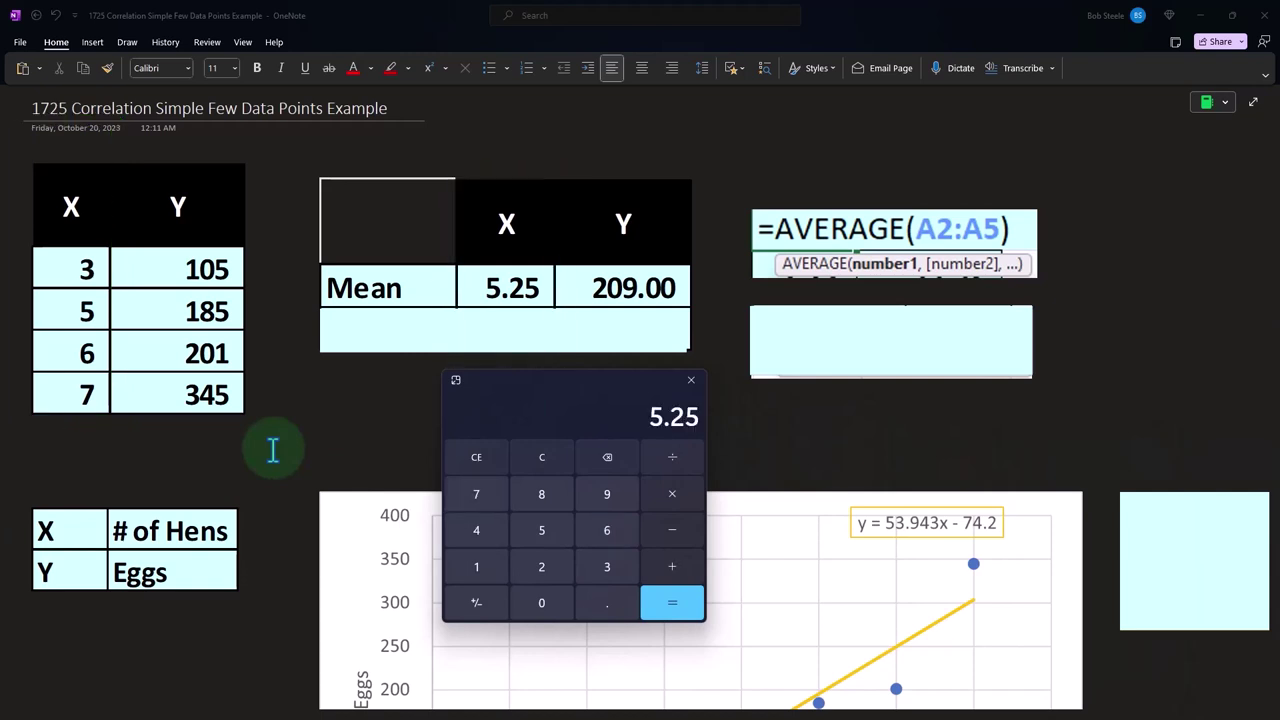
# Compute the Y mean on the calculator by dividing the sum of 105, 185, 201 and 345 by 4, then move the calculator aside
pyautogui.click(541, 468)
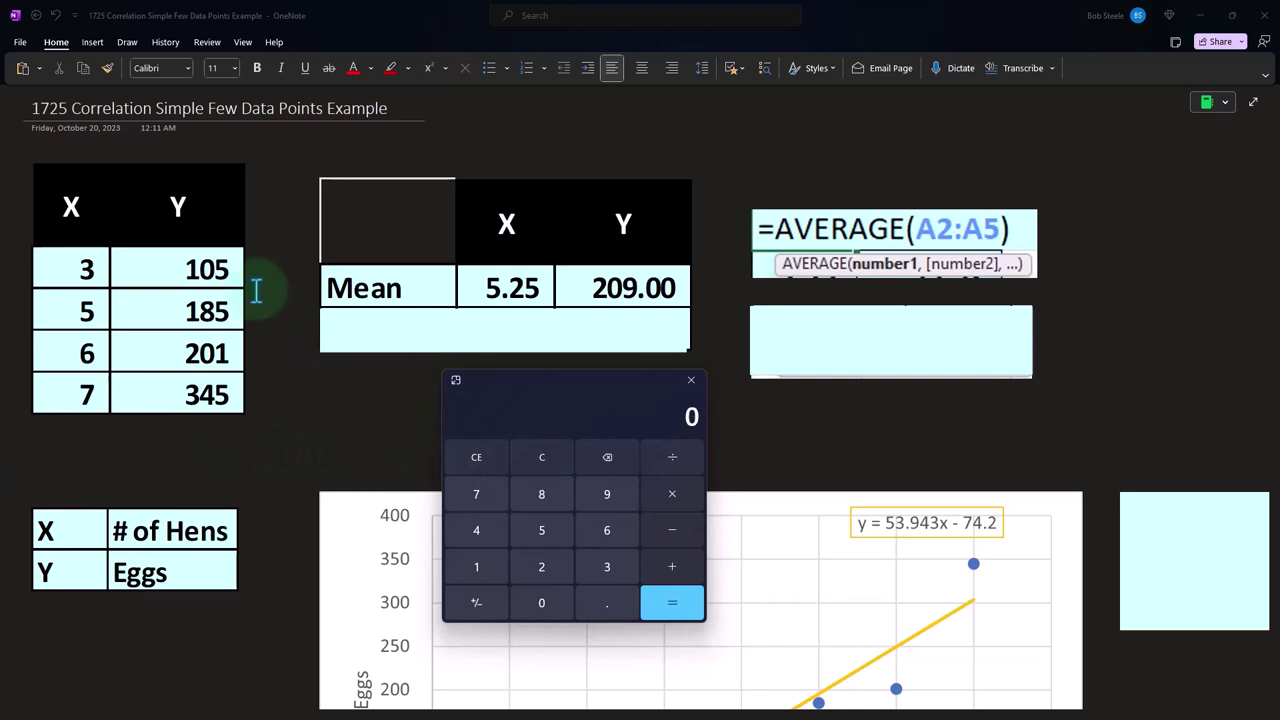
pyautogui.write('105+185+201+3')
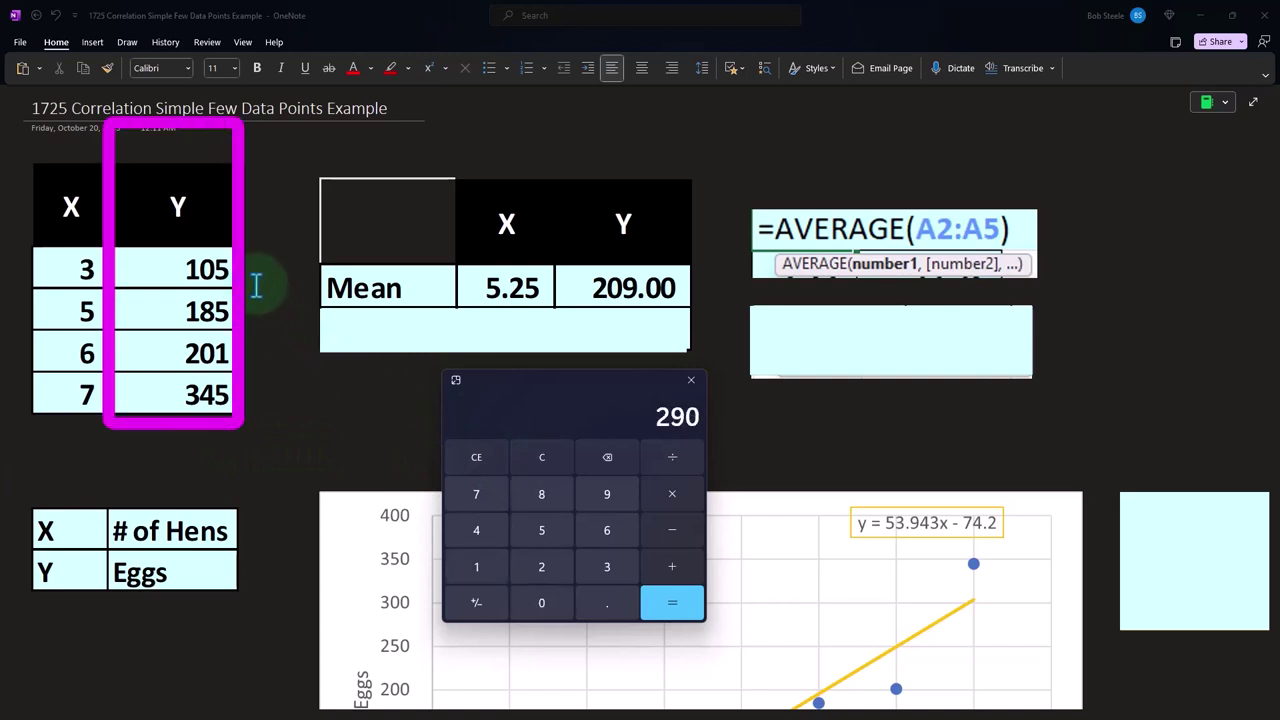
pyautogui.write('45/4')
pyautogui.press('Return')
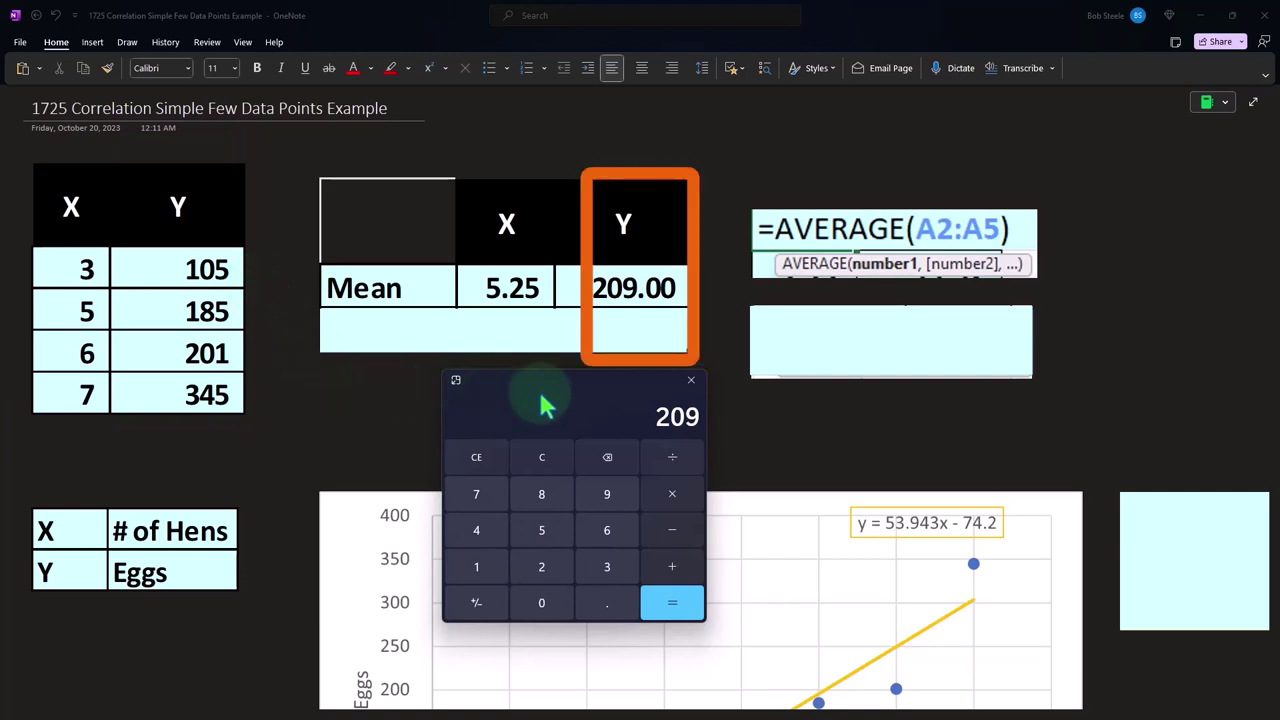
pyautogui.moveTo(674, 389); pyautogui.dragTo(994, 417)
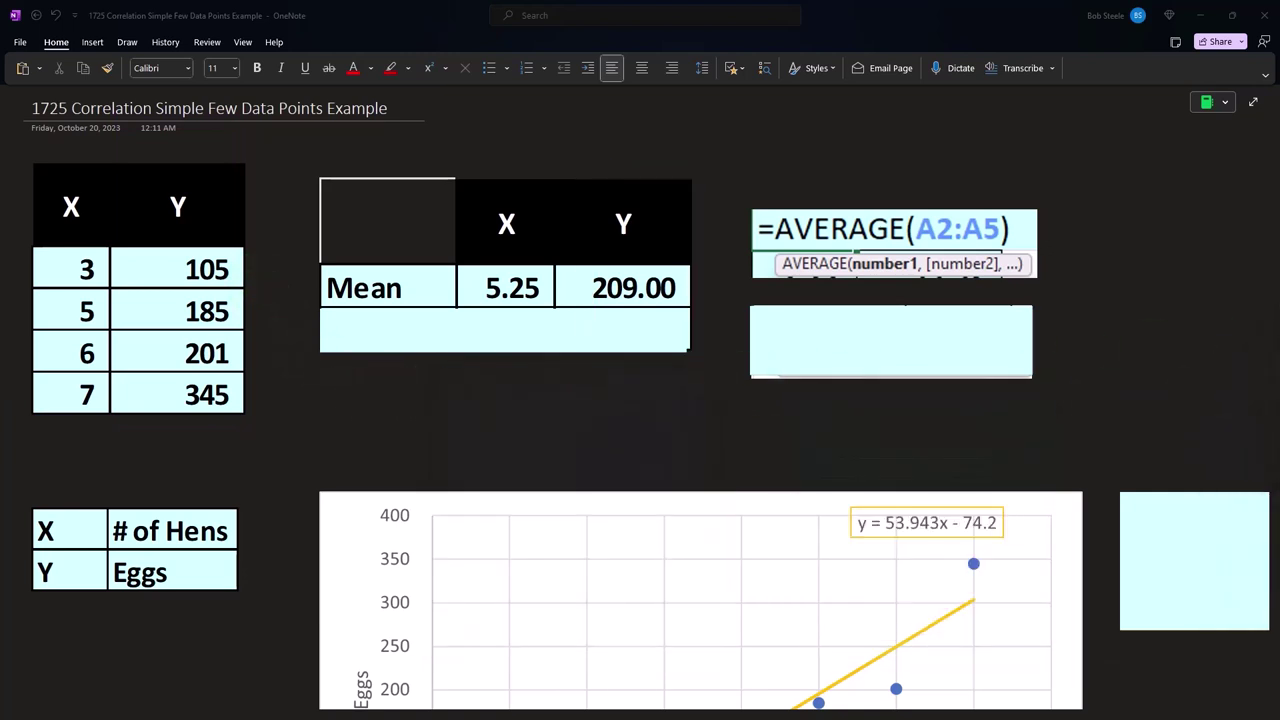
# Delete the covers hiding the summary table's SD row and the STDEV.S formula
pyautogui.click(537, 350)
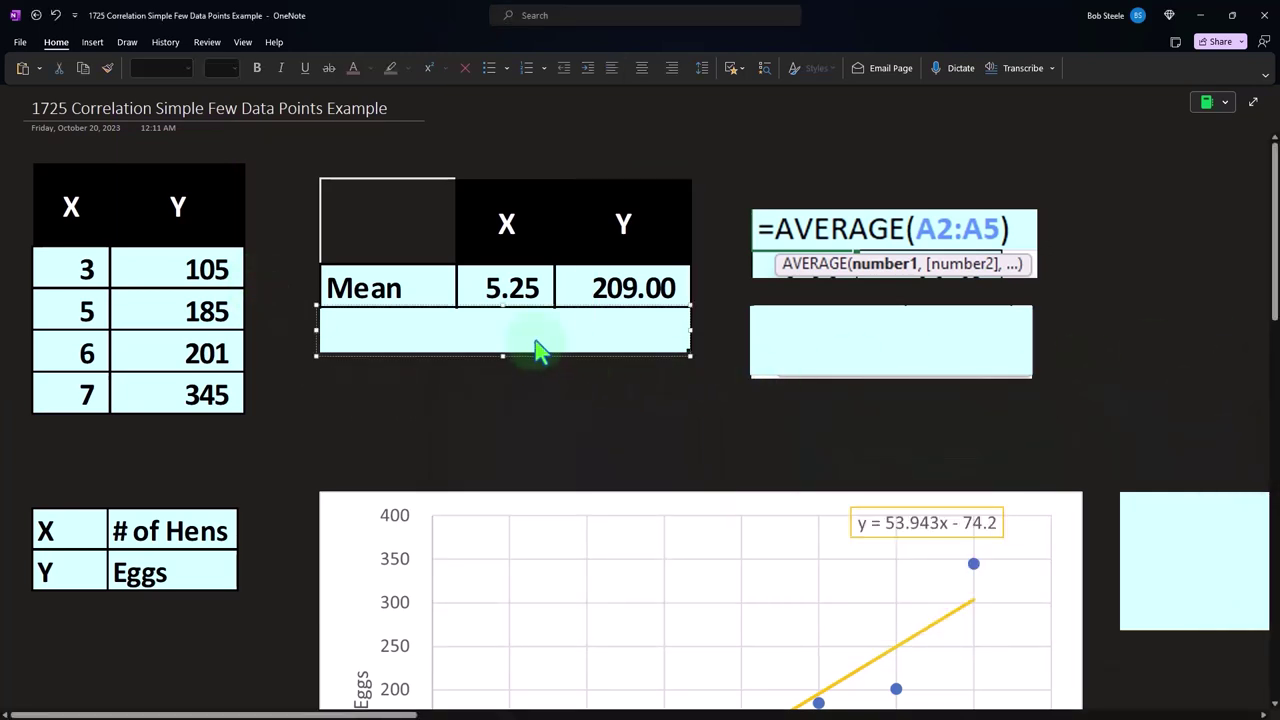
pyautogui.press('Delete')
pyautogui.click(862, 372)
pyautogui.press('Delete')
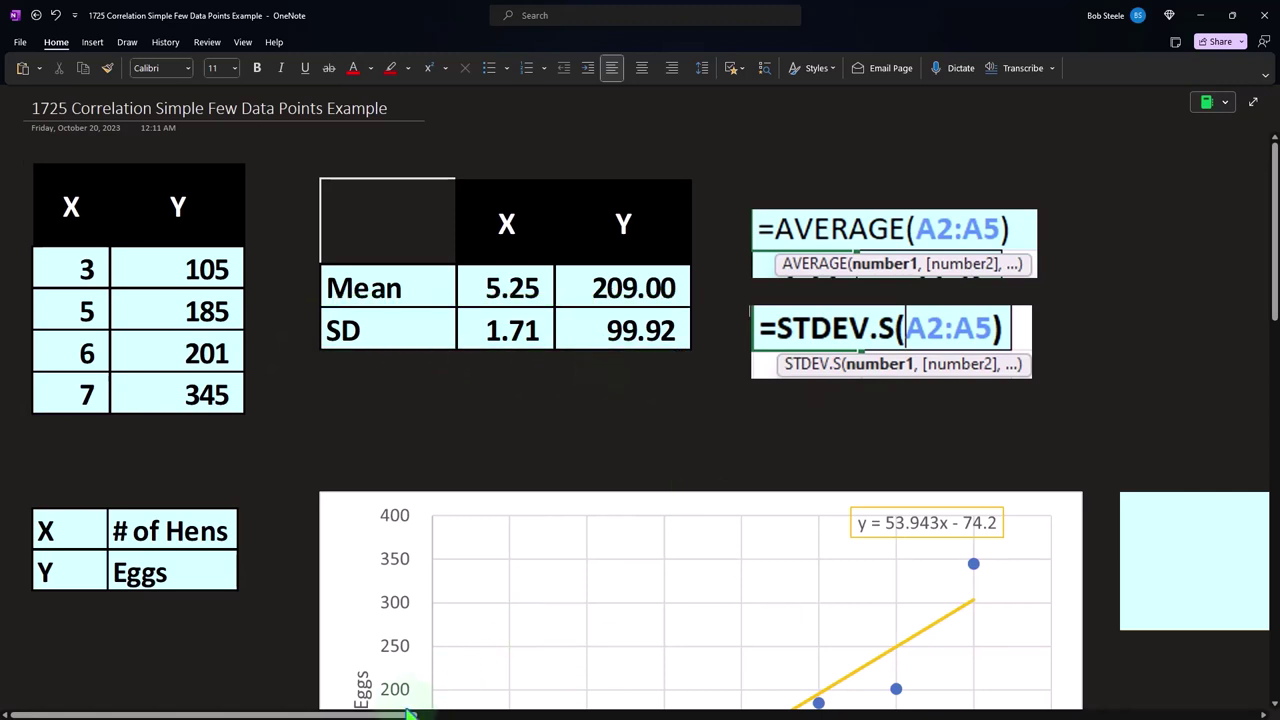
# Uncover the correlation formula for r beside the Eggs chart and compare its terms with the Mean and SD rows
pyautogui.moveTo(408, 714); pyautogui.dragTo(610, 712)
pyautogui.click(605, 575)
pyautogui.scroll(-1, 575, 568)
pyautogui.scroll(-2, 577, 580)
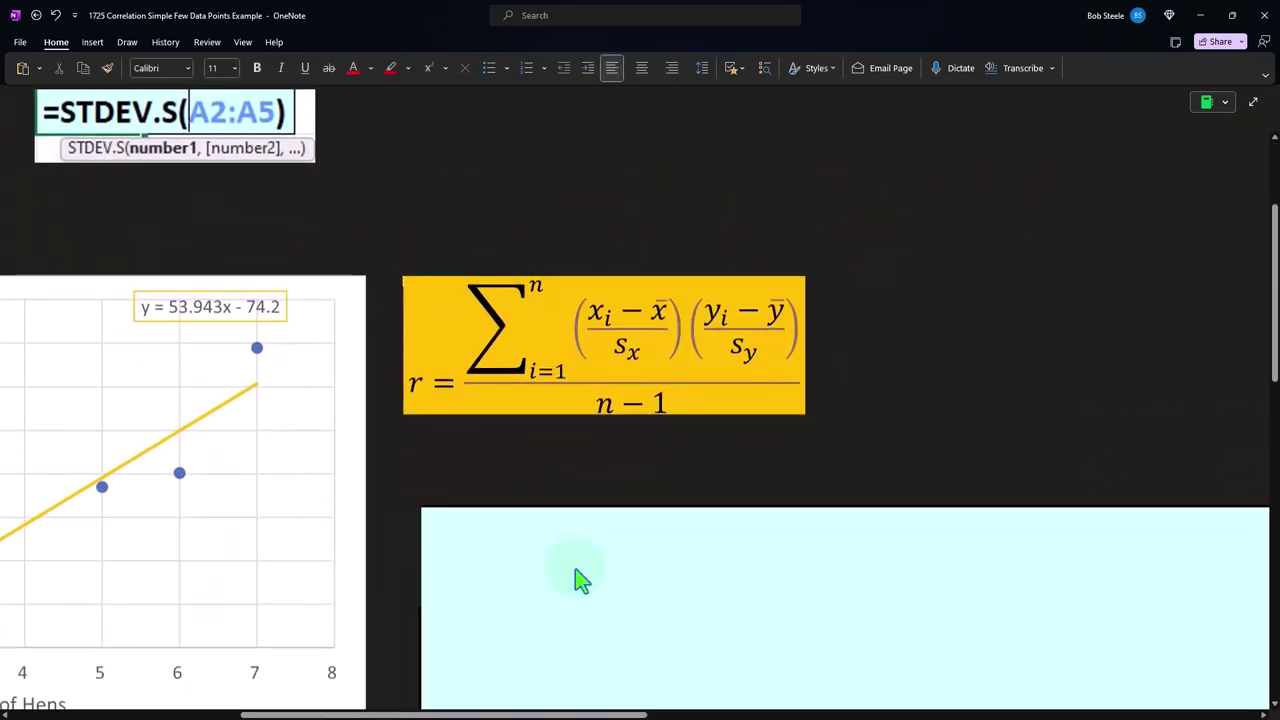
pyautogui.scroll(2, 574, 575)
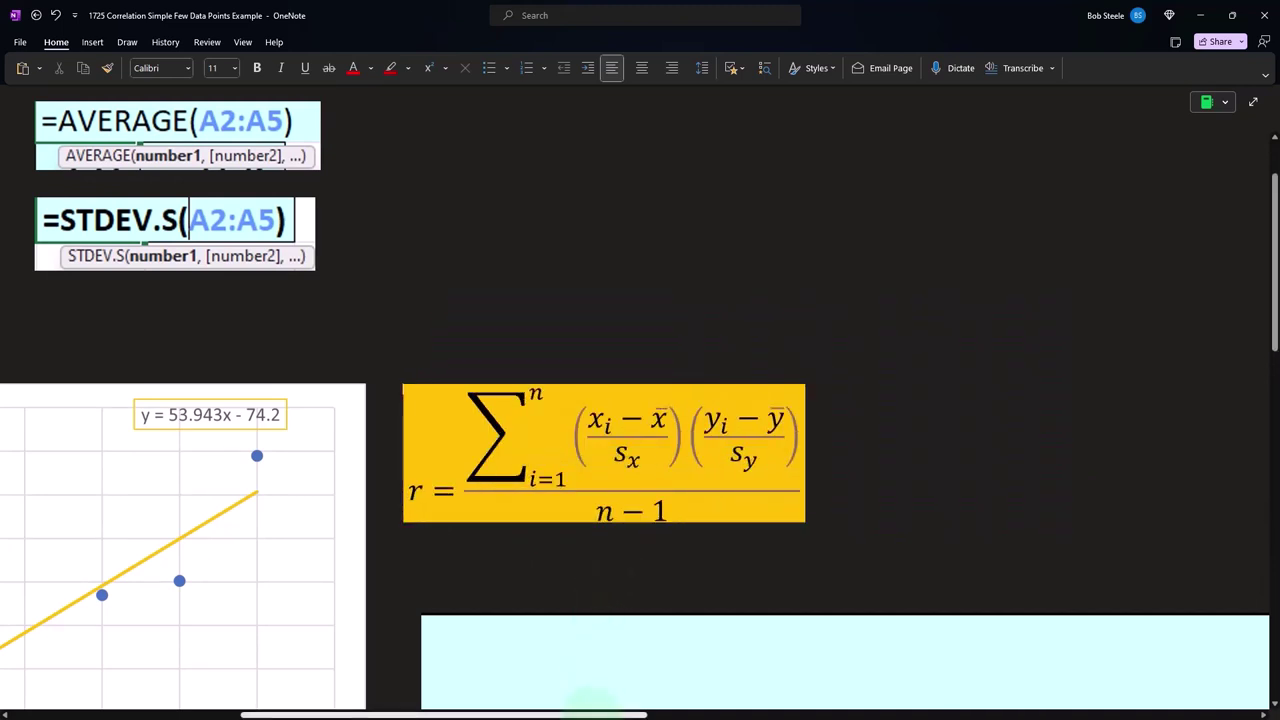
pyautogui.moveTo(588, 714); pyautogui.dragTo(430, 714)
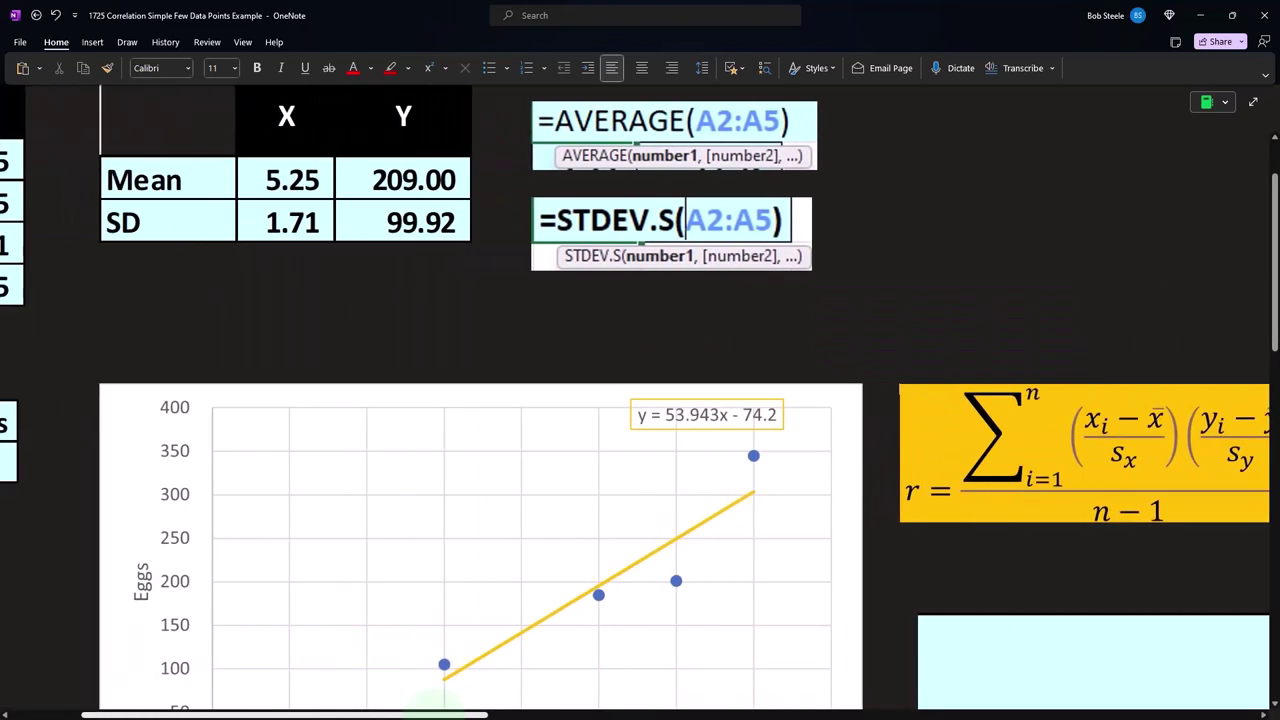
pyautogui.scroll(2, 252, 603)
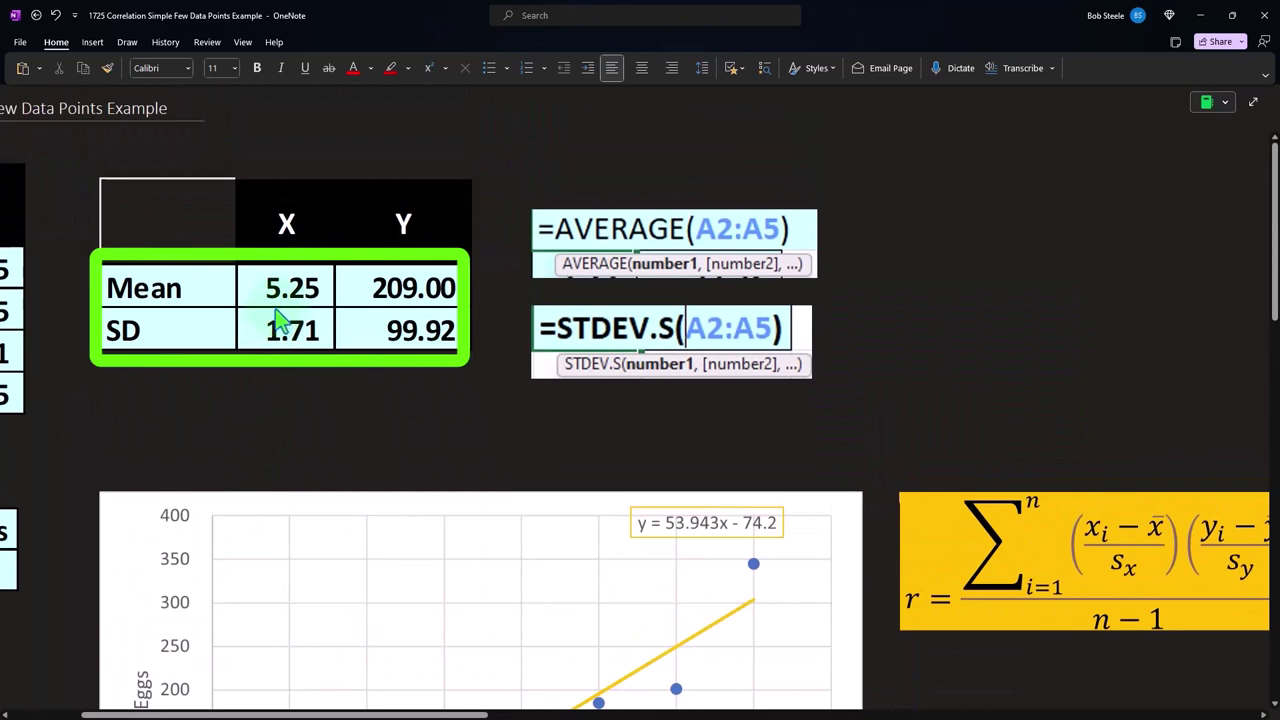
pyautogui.moveTo(470, 714); pyautogui.dragTo(398, 714)
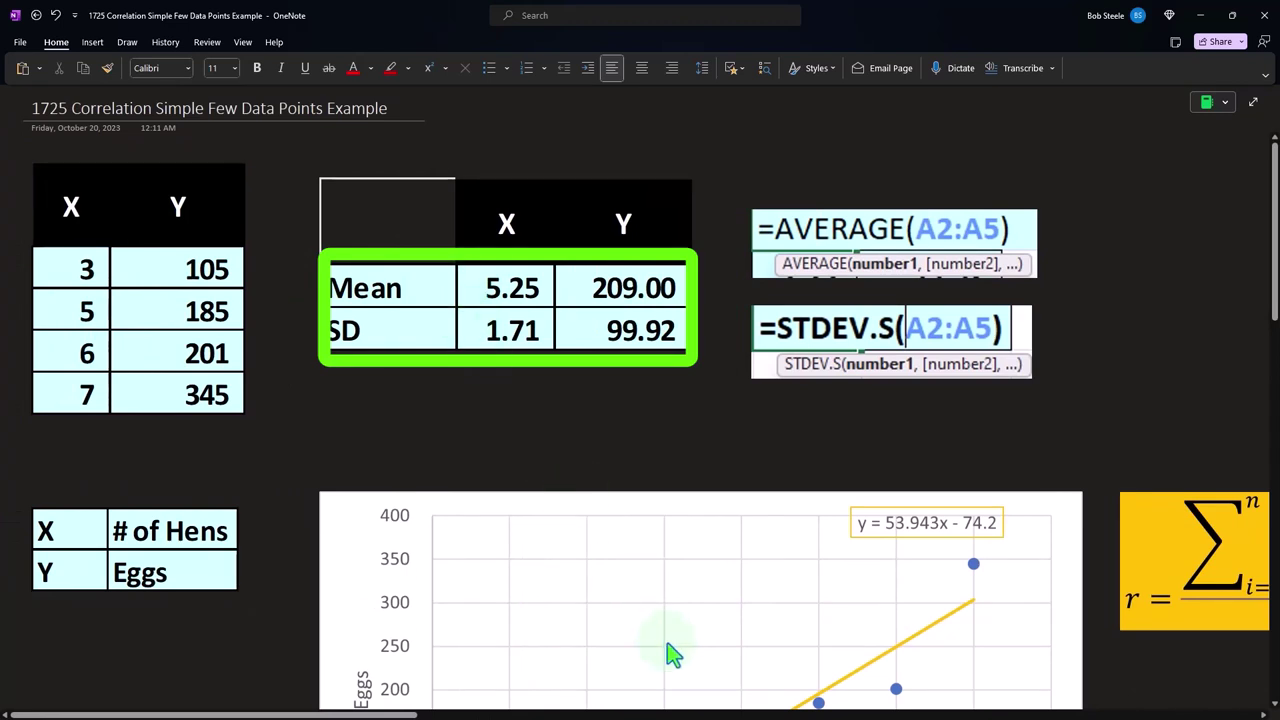
pyautogui.moveTo(410, 714); pyautogui.dragTo(648, 713)
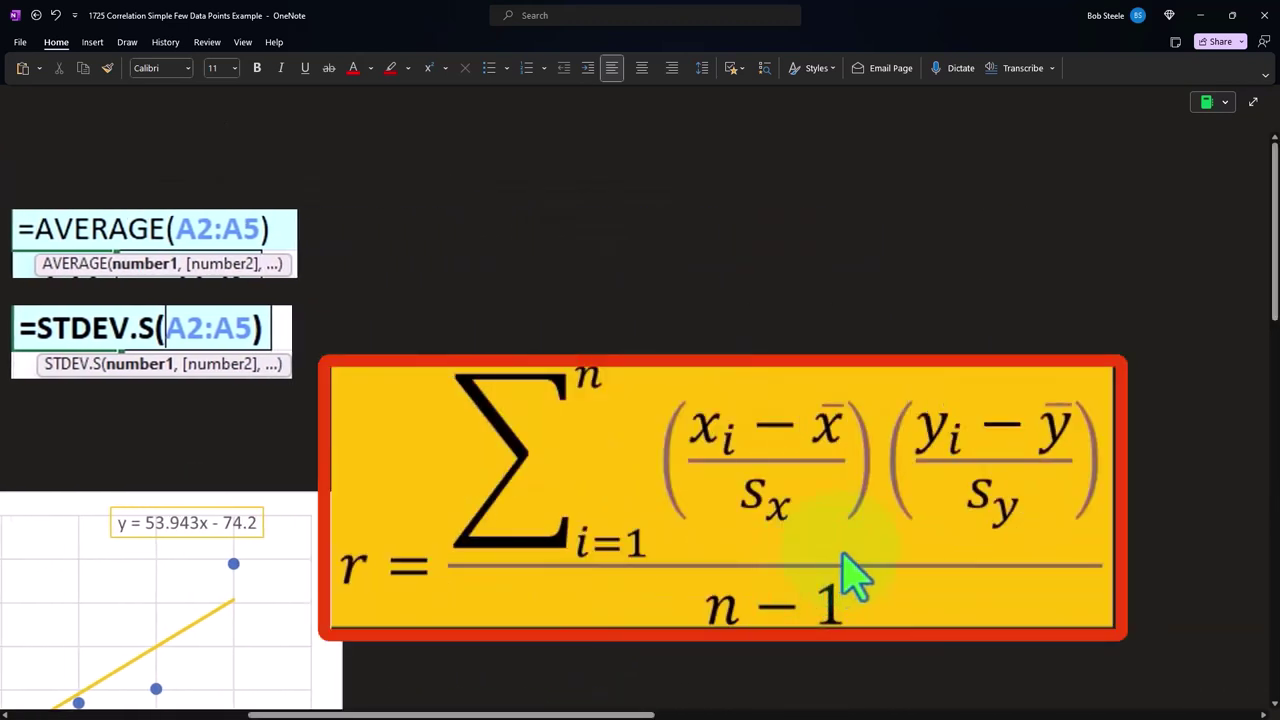
# Shrink the cover on the calculation table below the r formula to reveal the X and X-X̄ columns
pyautogui.scroll(-5, 849, 571)
pyautogui.click(646, 603)
pyautogui.scroll(-3, 449, 497)
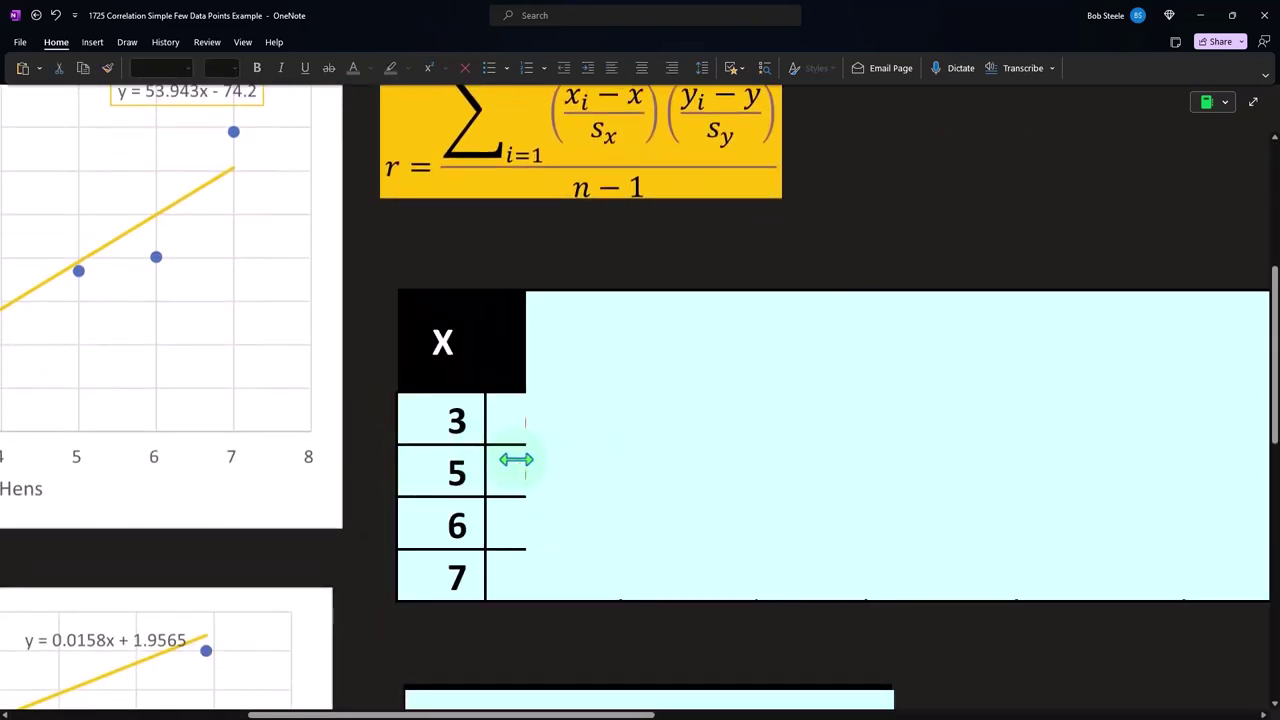
pyautogui.moveTo(513, 459); pyautogui.dragTo(626, 478)
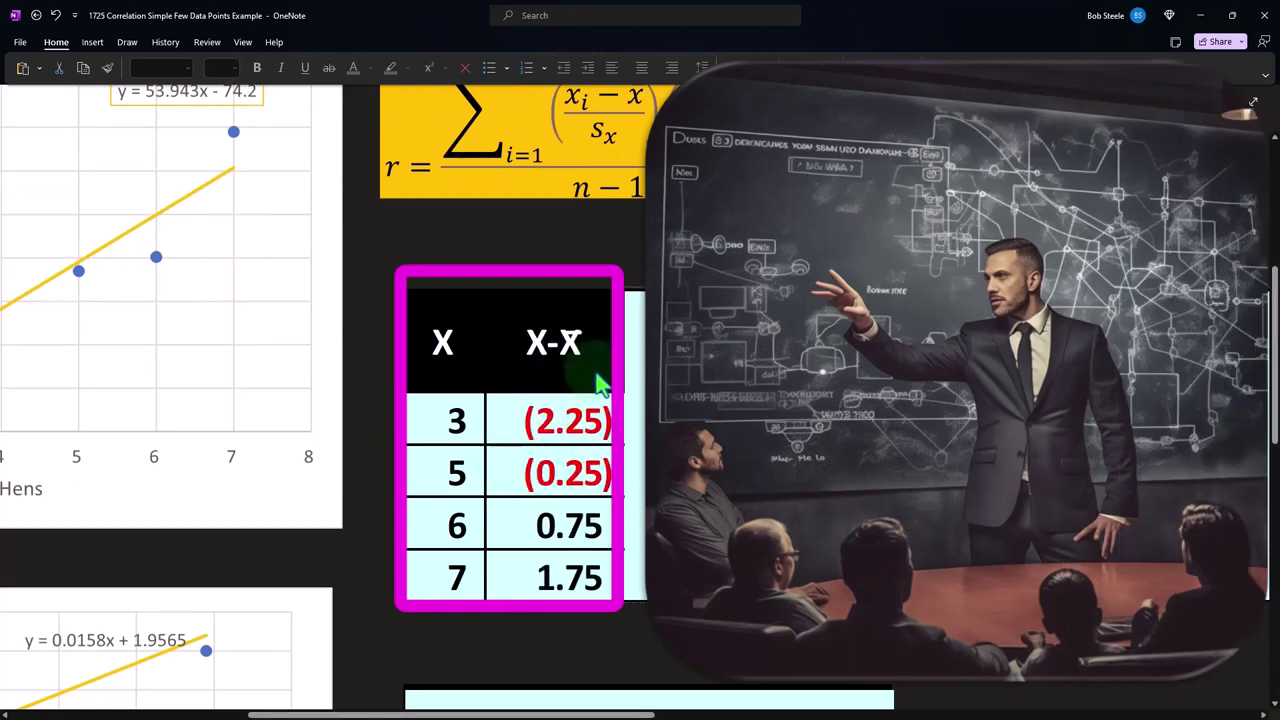
# Bring the calculator beside the summary table and subtract the X mean of 5.25 from the first X value, 3
pyautogui.scroll(1, 594, 385)
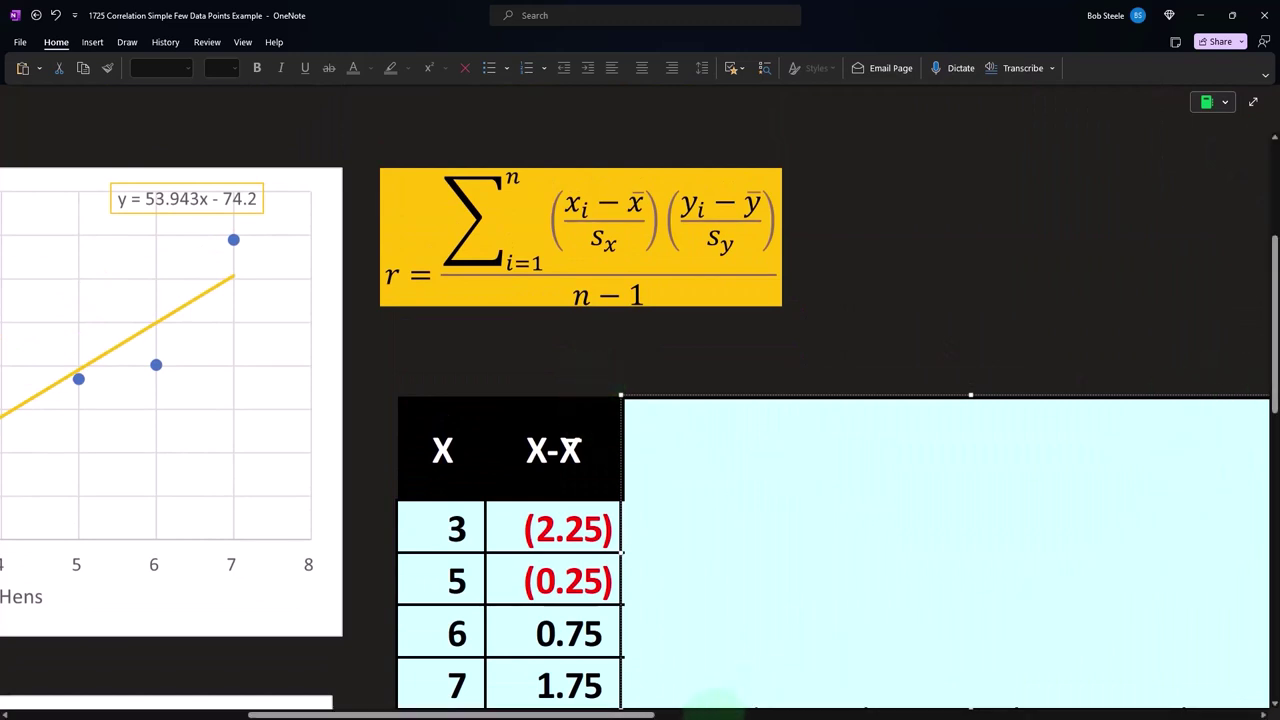
pyautogui.moveTo(616, 714); pyautogui.dragTo(503, 714)
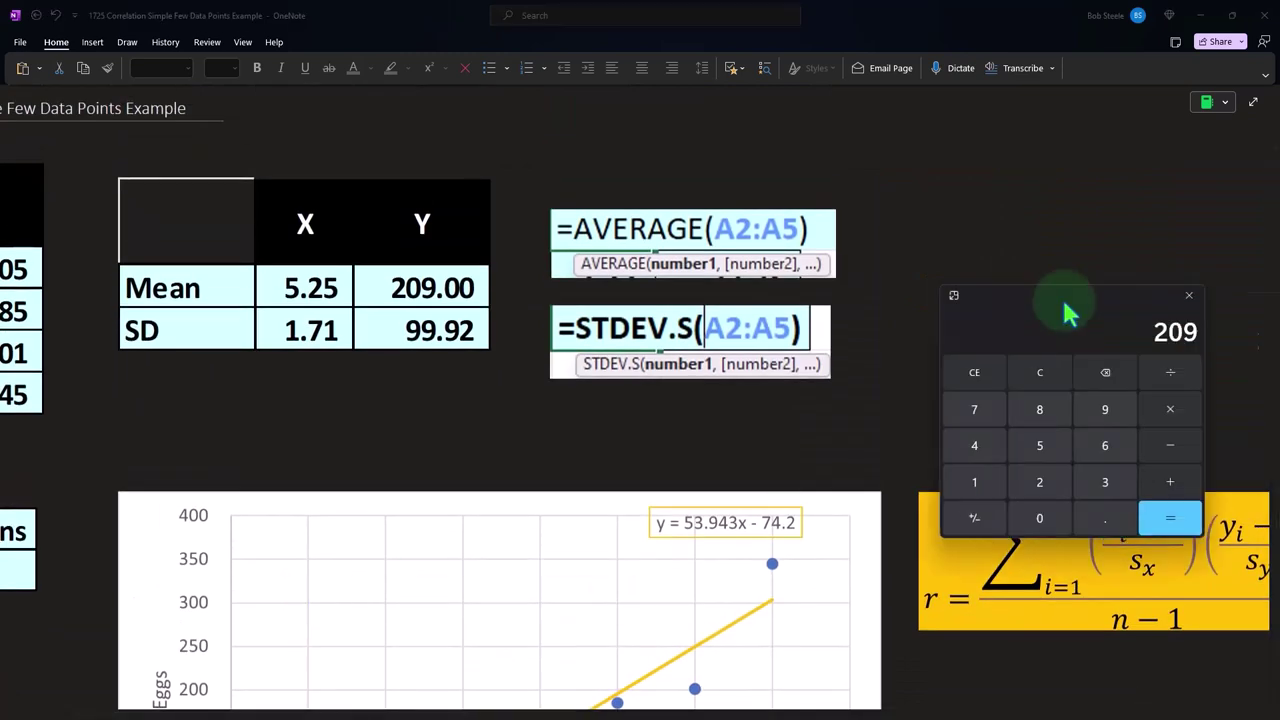
pyautogui.moveTo(1065, 305); pyautogui.dragTo(785, 310)
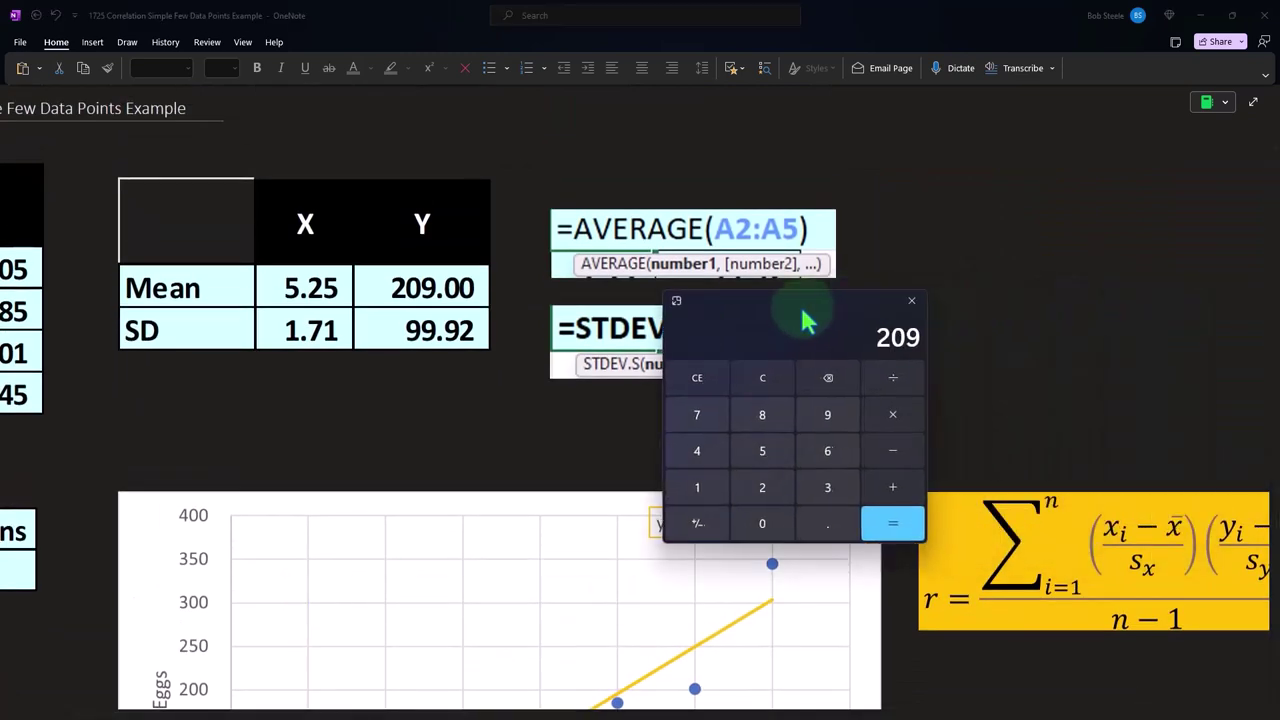
pyautogui.click(491, 676)
pyautogui.moveTo(459, 716); pyautogui.dragTo(394, 716)
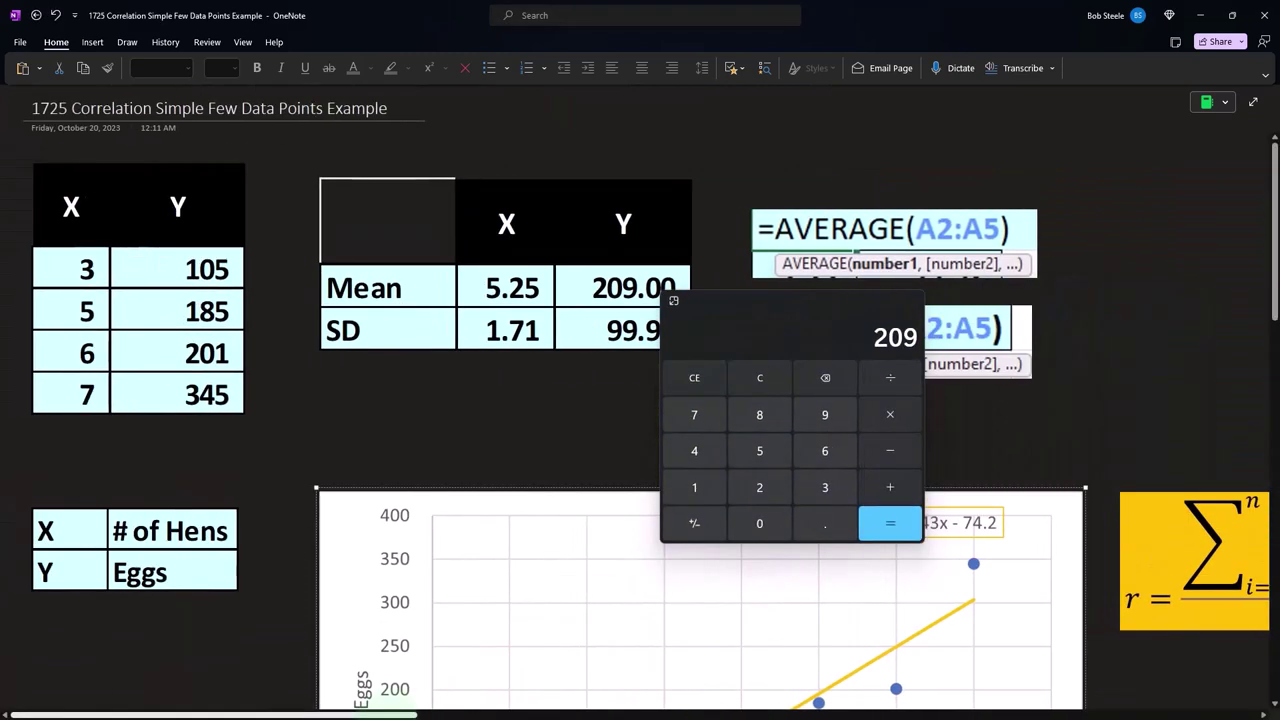
pyautogui.click(700, 380)
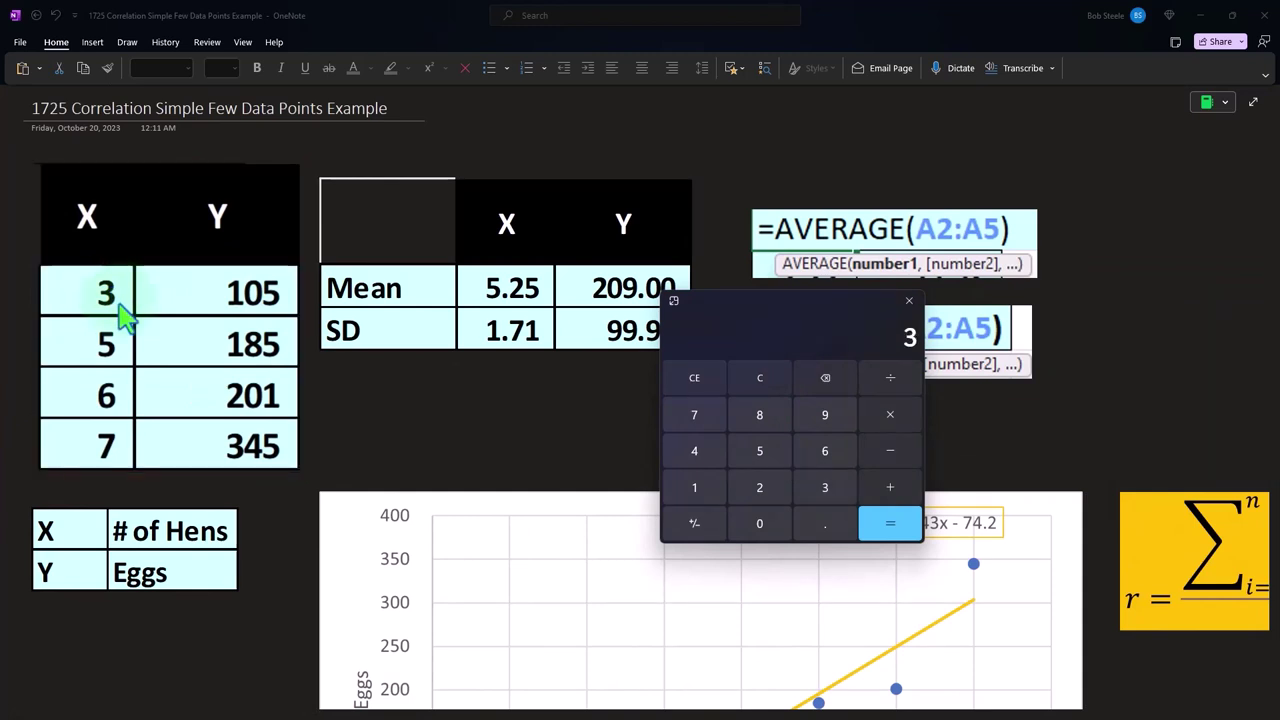
pyautogui.write('5.25')
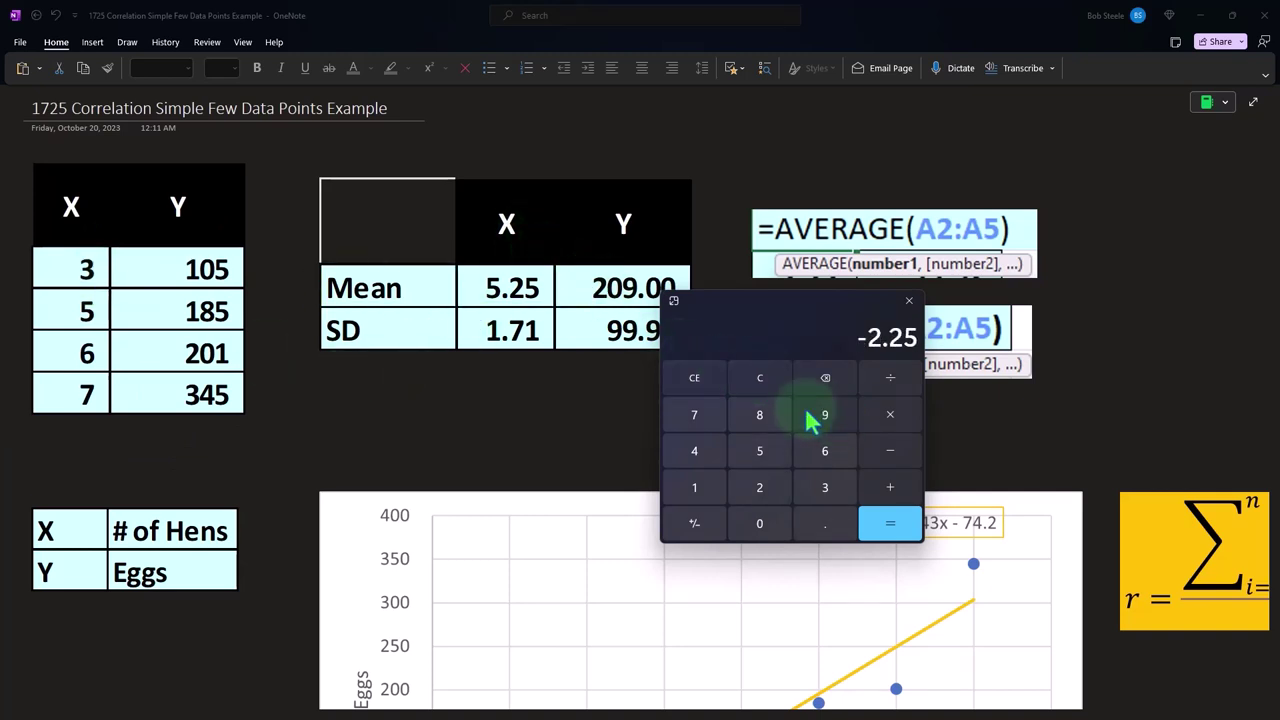
# Compute the deviations of the remaining X values 5, 6 and 7 from the mean of 5.25 on the calculator
pyautogui.click(759, 377)
pyautogui.write('5')
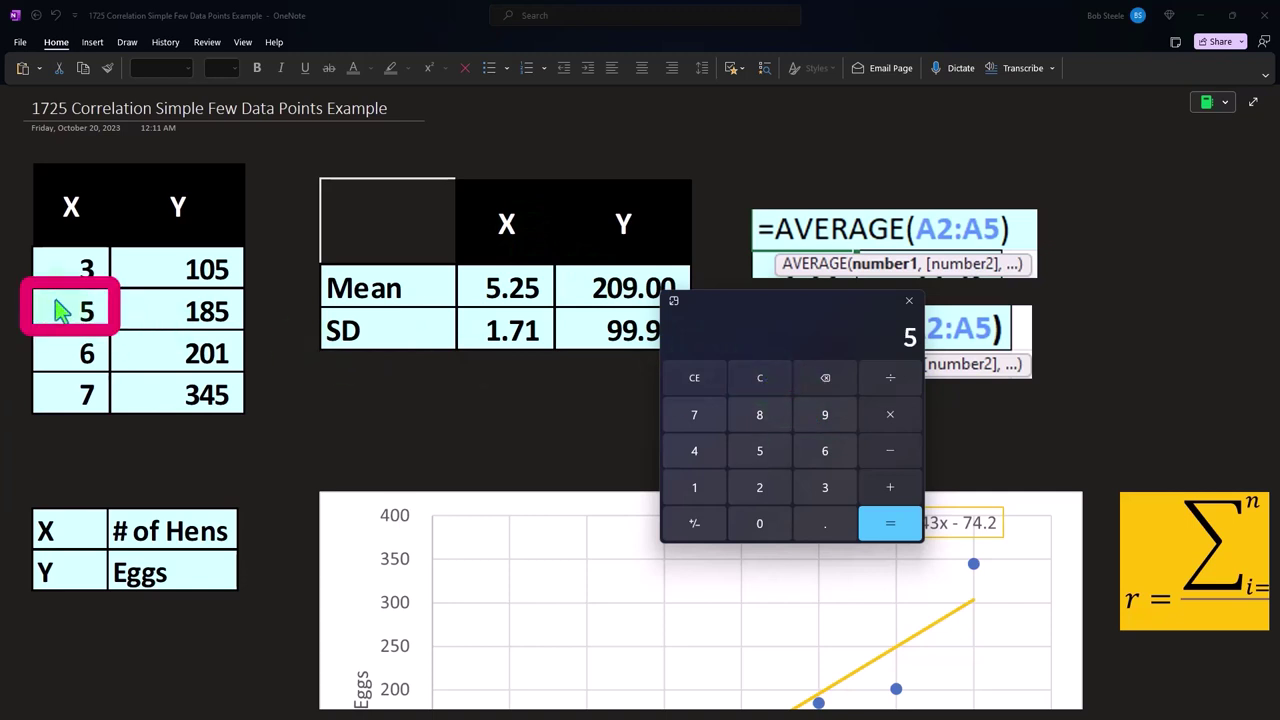
pyautogui.write('-5.25')
pyautogui.press('Return')
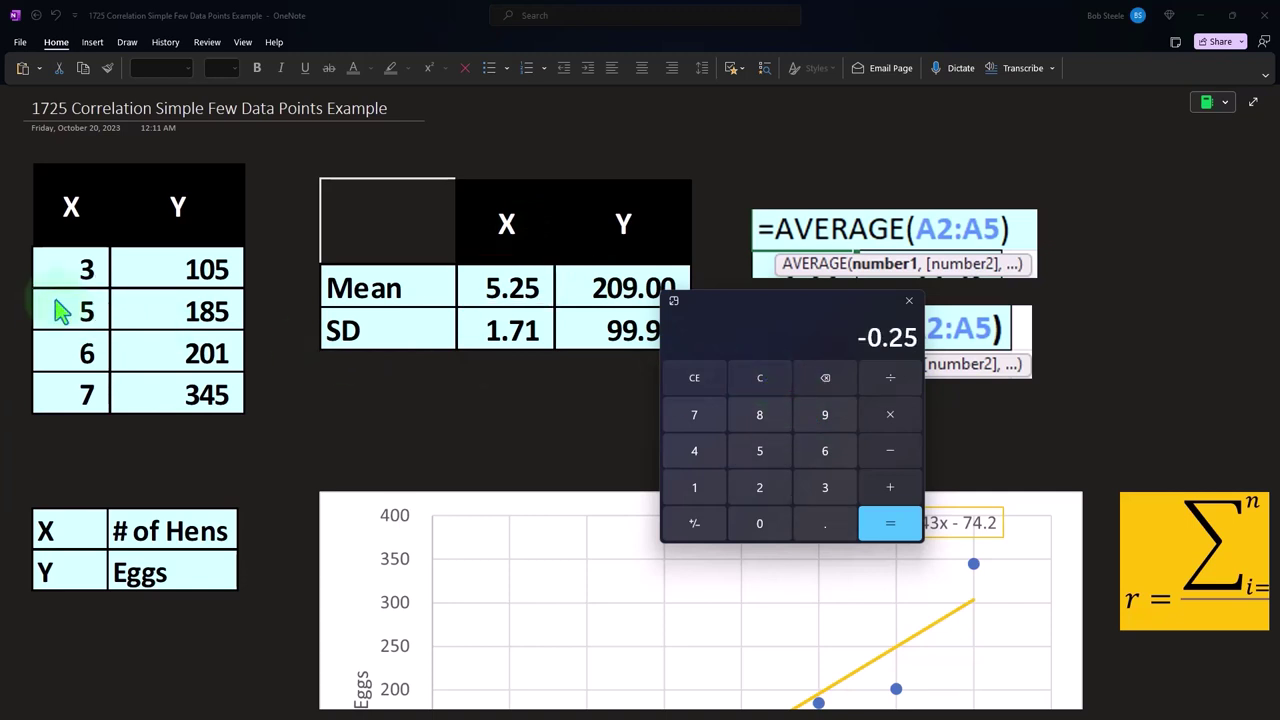
pyautogui.click(766, 378)
pyautogui.press('6')
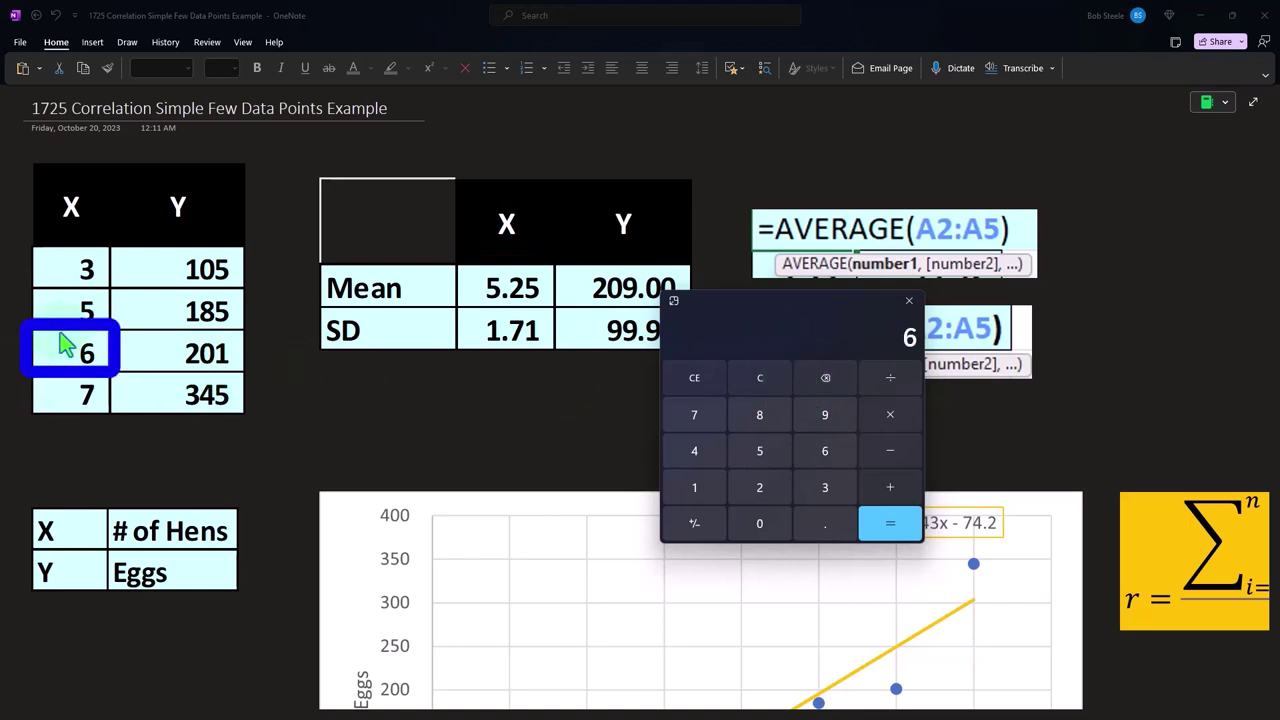
pyautogui.write('-5.25')
pyautogui.press('Return')
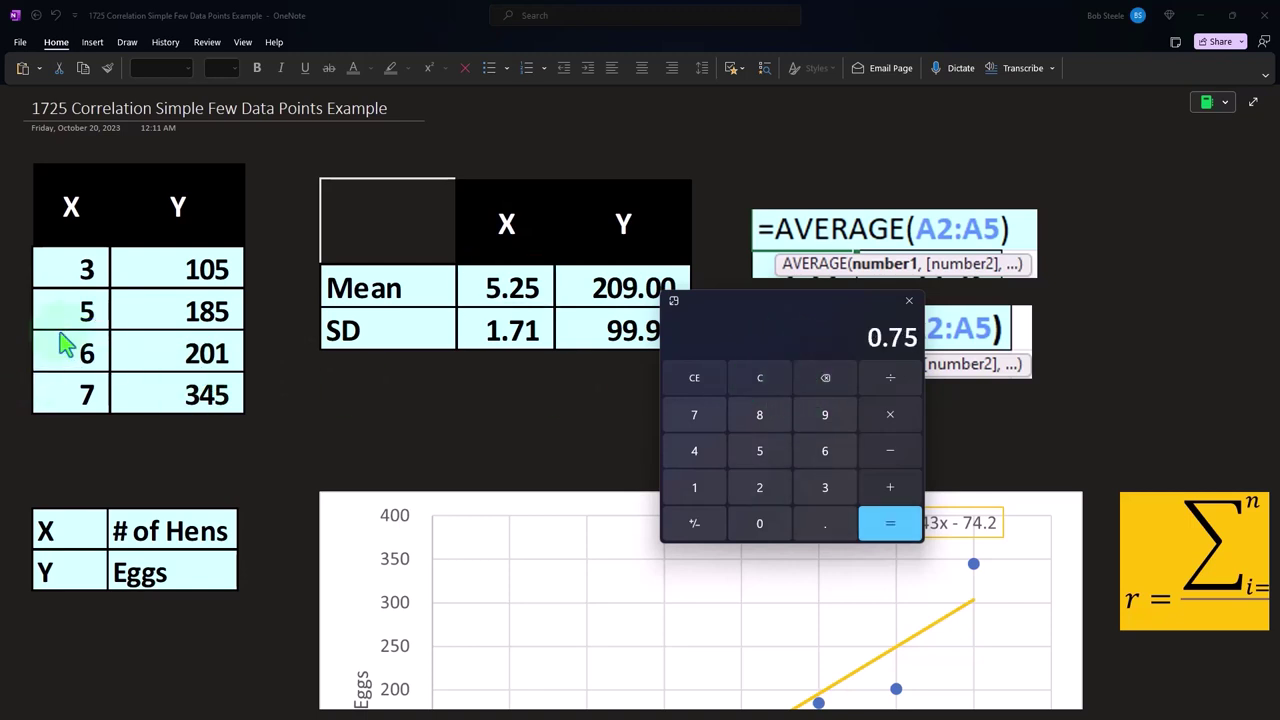
pyautogui.click(760, 385)
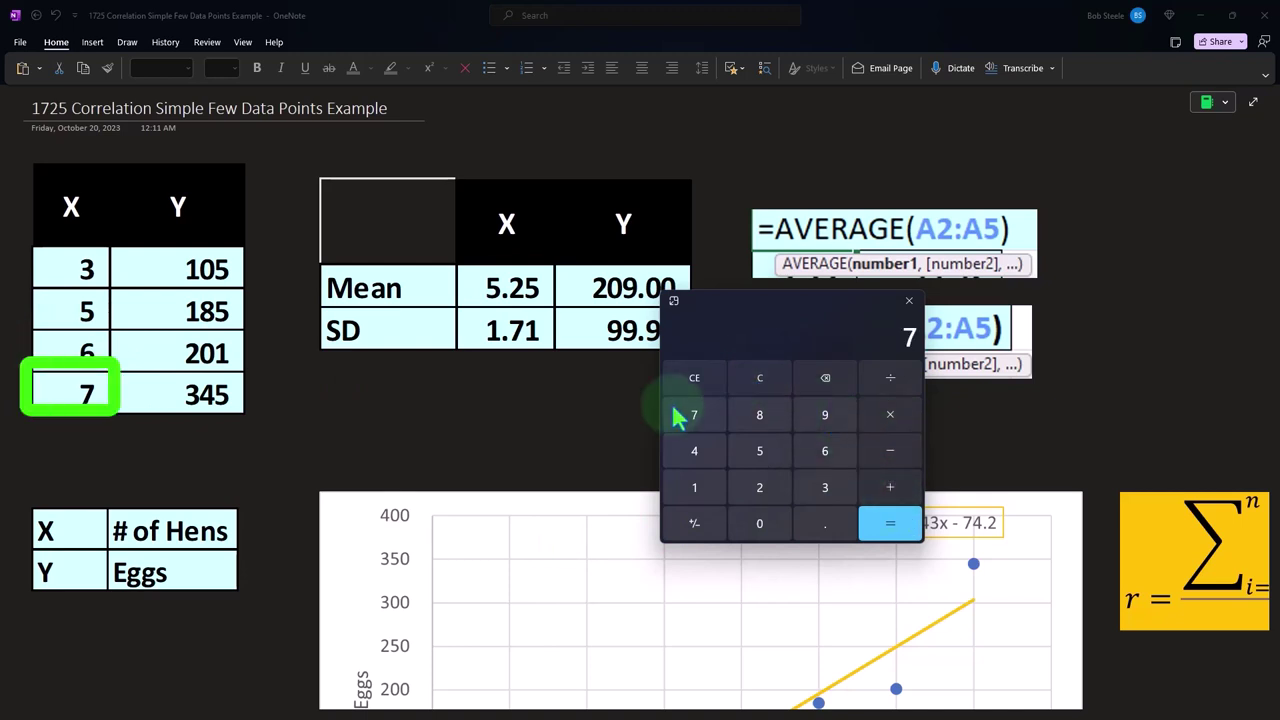
pyautogui.write('-5.25')
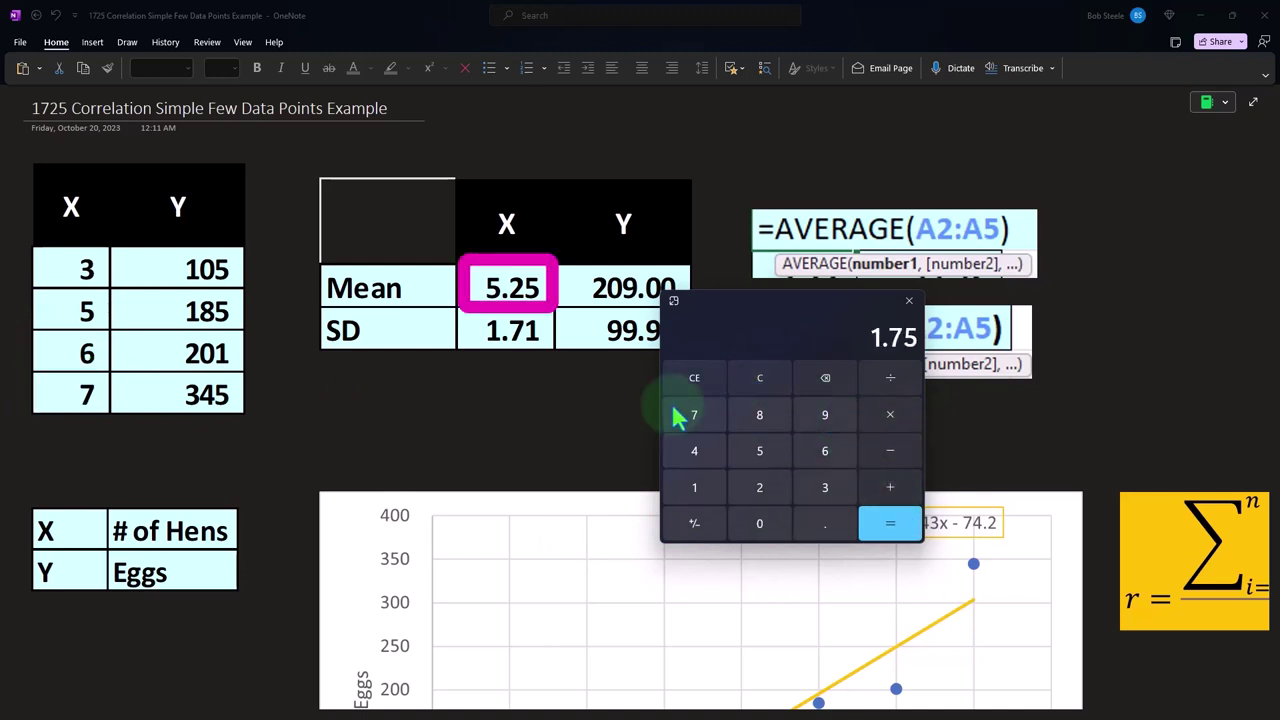
pyautogui.press('Return')
# Move the calculator aside and shrink the calculation table's cover to reveal the standardised X column beside X-X̄
pyautogui.scroll(-3, 414, 497)
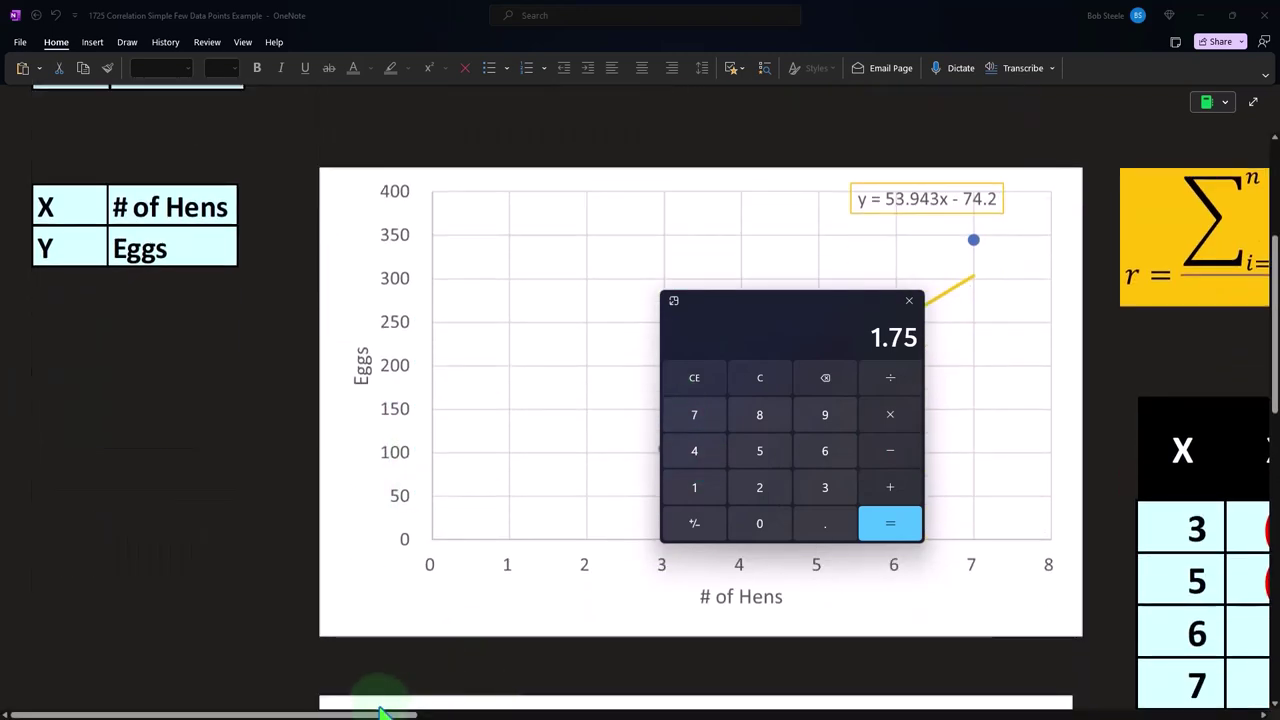
pyautogui.moveTo(380, 716); pyautogui.dragTo(655, 716)
pyautogui.scroll(-1, 500, 500)
pyautogui.moveTo(731, 323); pyautogui.dragTo(952, 306)
pyautogui.click(513, 423)
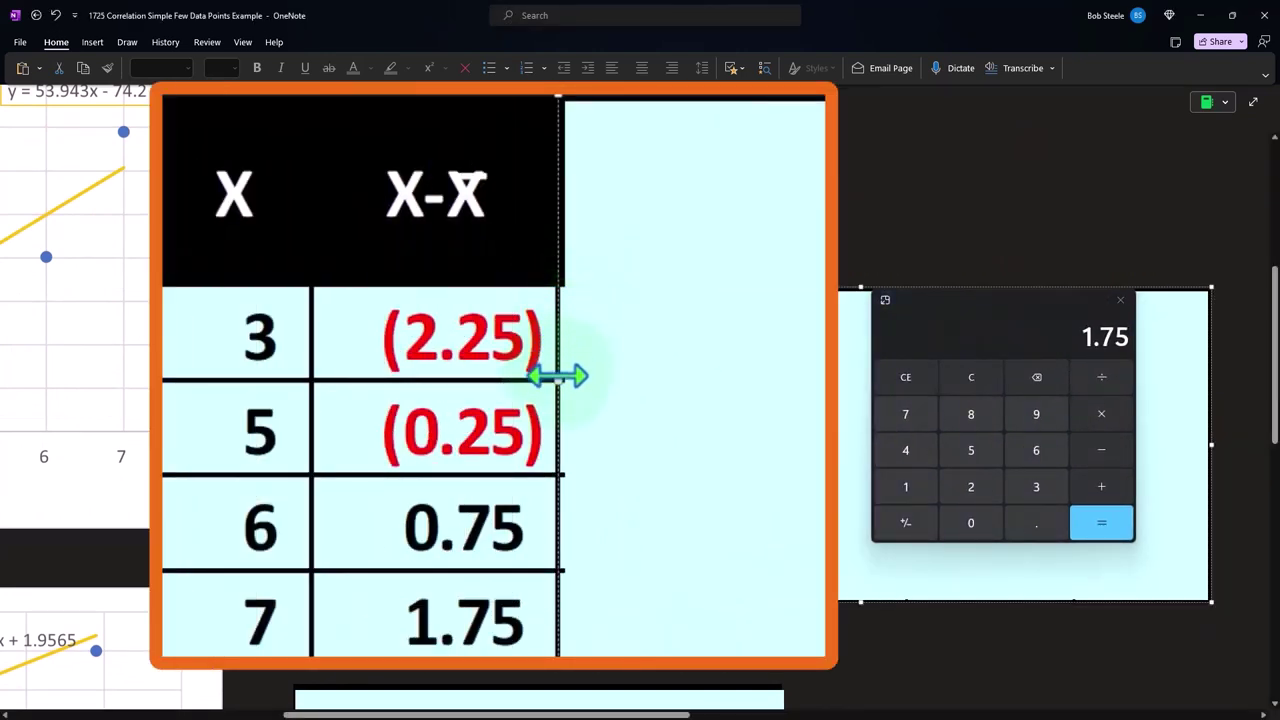
pyautogui.moveTo(515, 439); pyautogui.dragTo(660, 450)
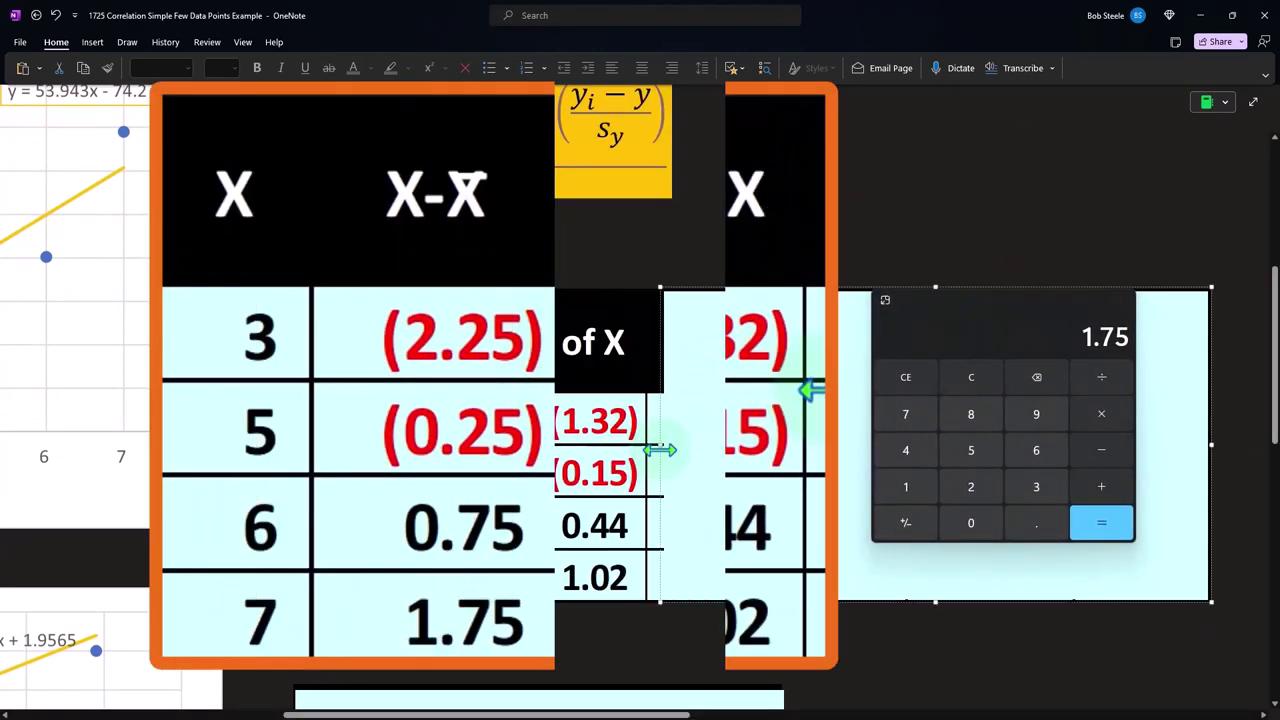
# Compute the standardised score of the first X value on the calculator as 3 minus 5.25, divided by the SD of 1.71
pyautogui.scroll(4, 666, 523)
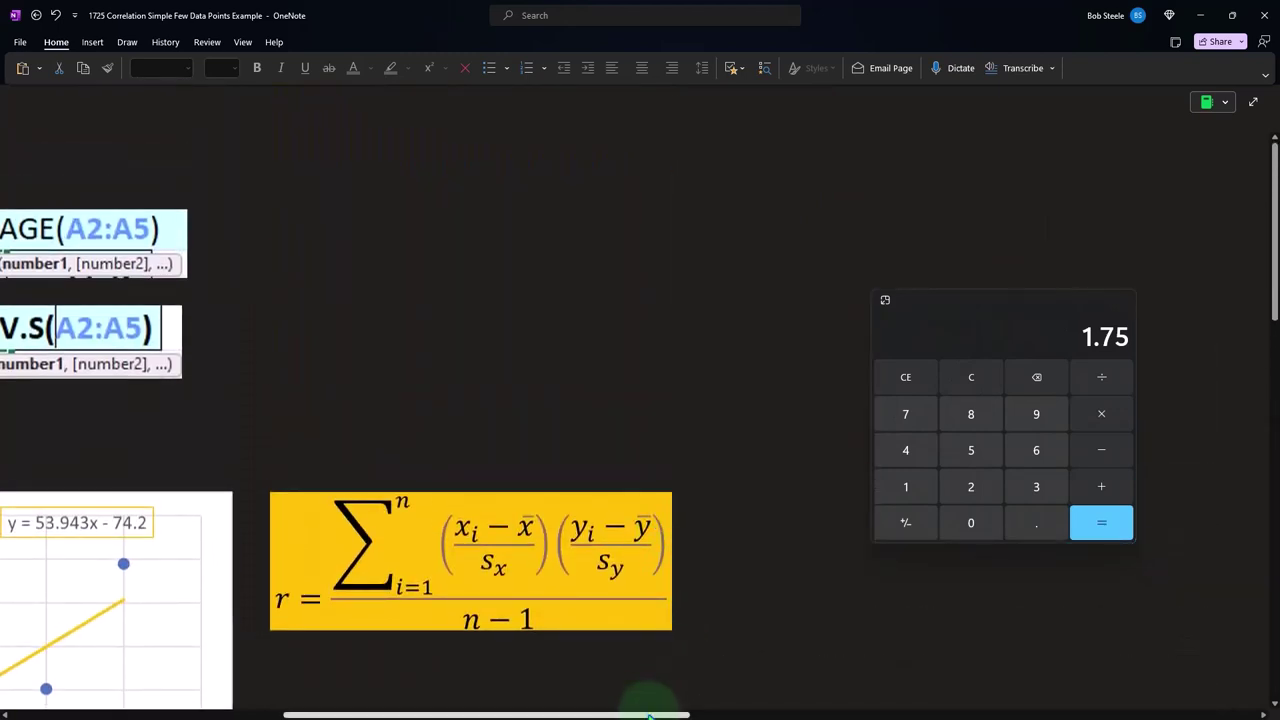
pyautogui.hscroll(-5, 651, 694)
pyautogui.hscroll(-4, 500, 450)
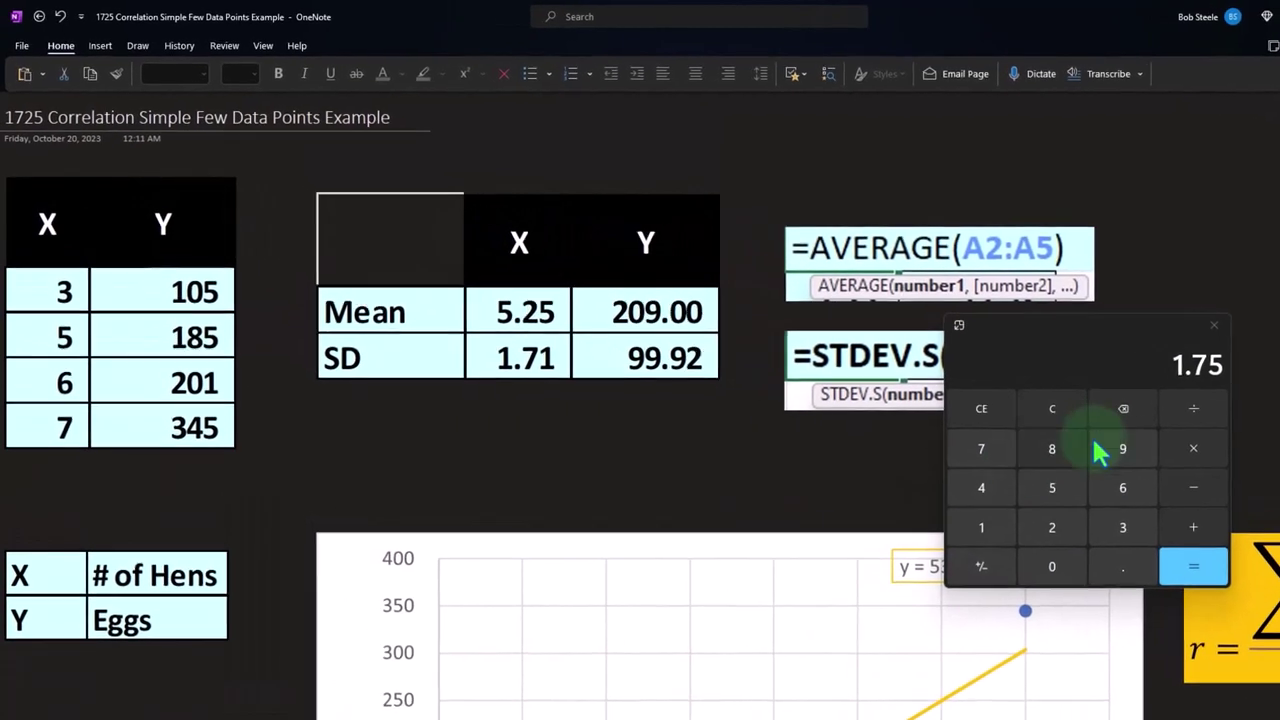
pyautogui.click(1052, 408)
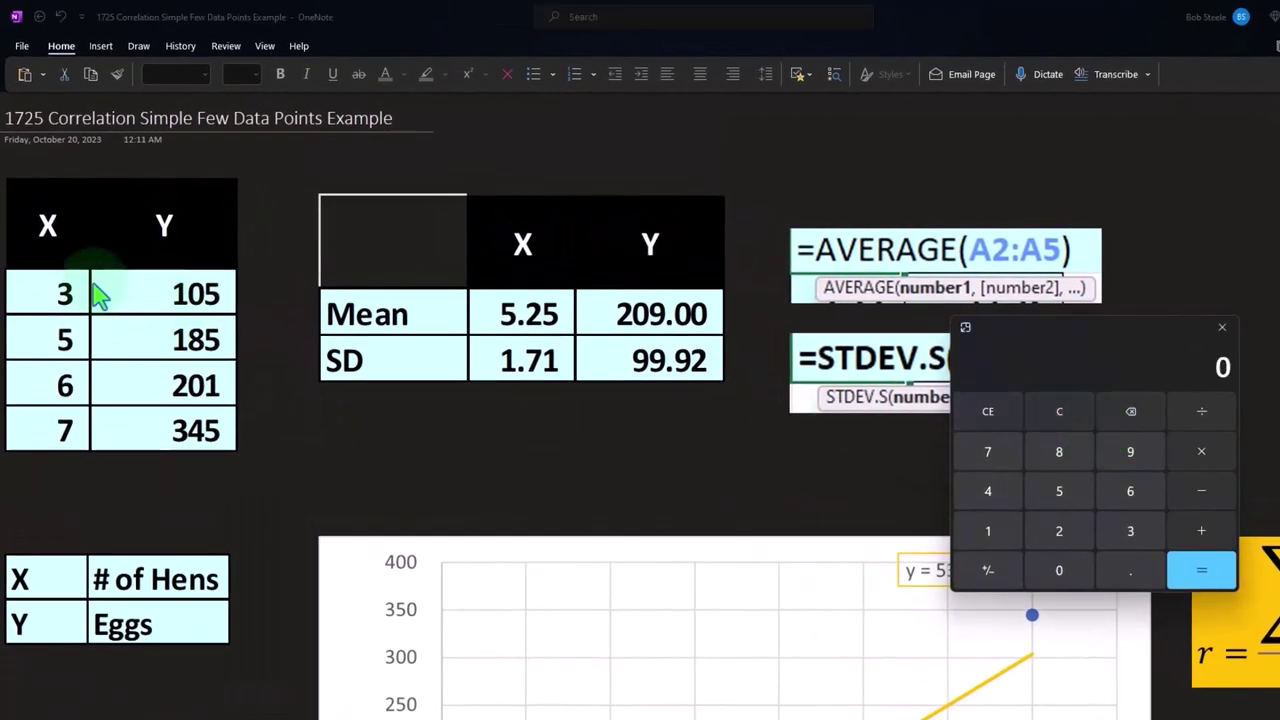
pyautogui.press('3')
pyautogui.press('-')
pyautogui.write('5')
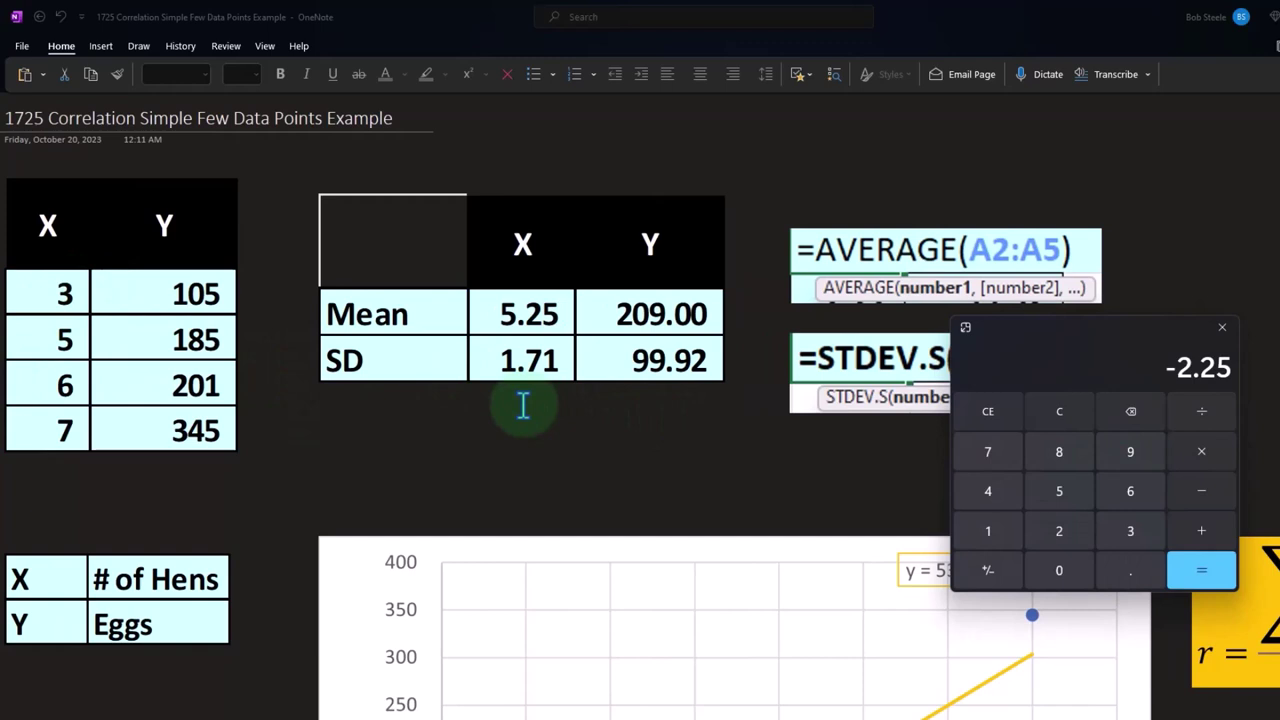
pyautogui.write('.251.7')
pyautogui.press('Return')
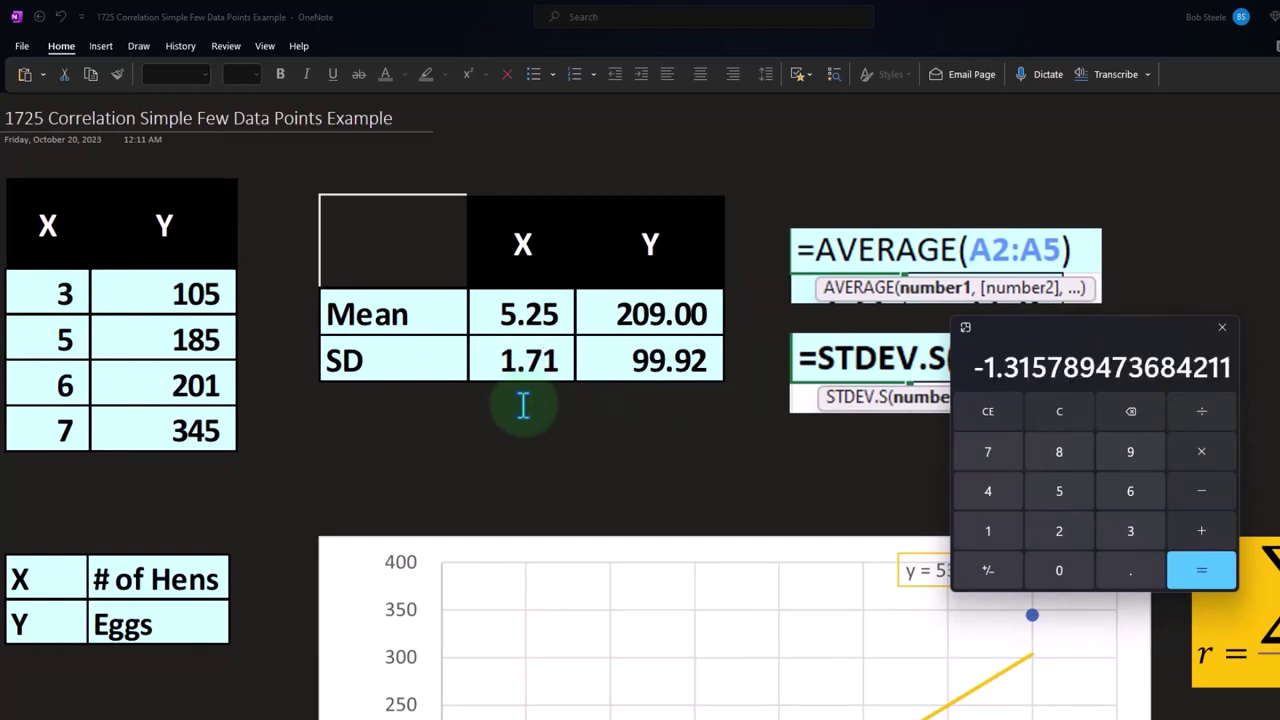
# Compute the standardised score of the second X value on the calculator as 5 minus 5.25, divided by the SD of 1.71
pyautogui.click(1078, 418)
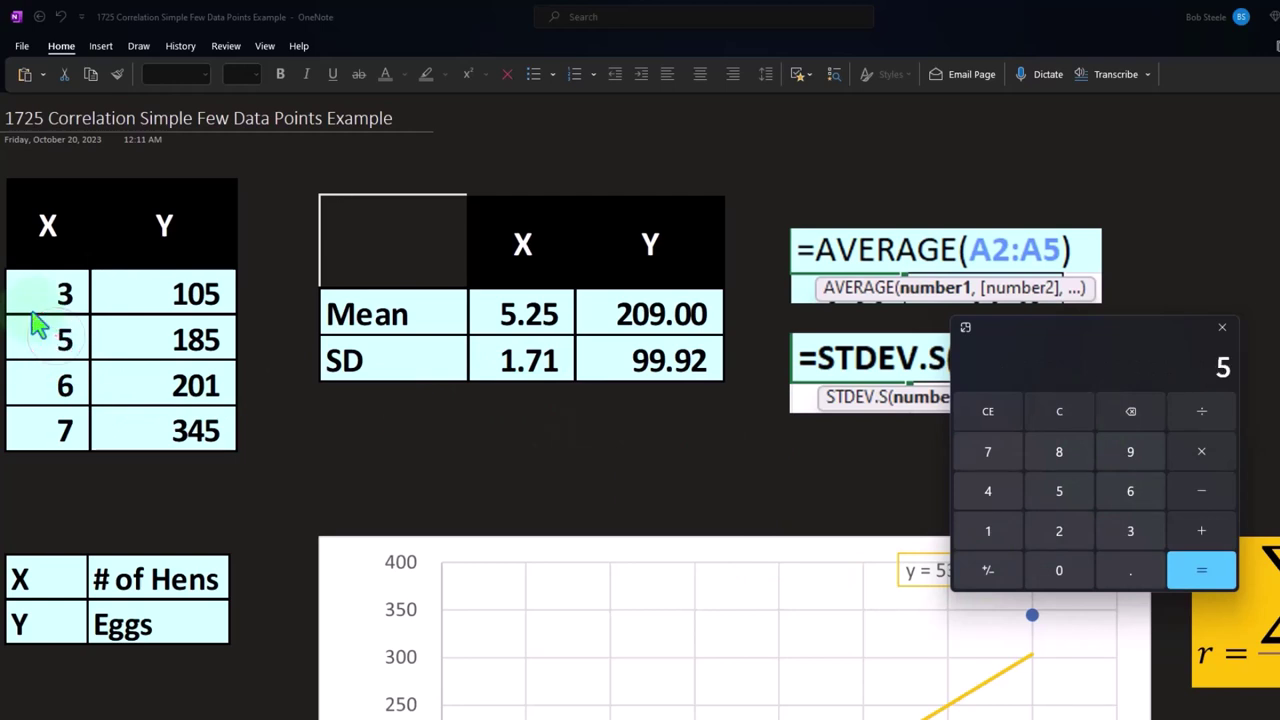
pyautogui.write('5.25')
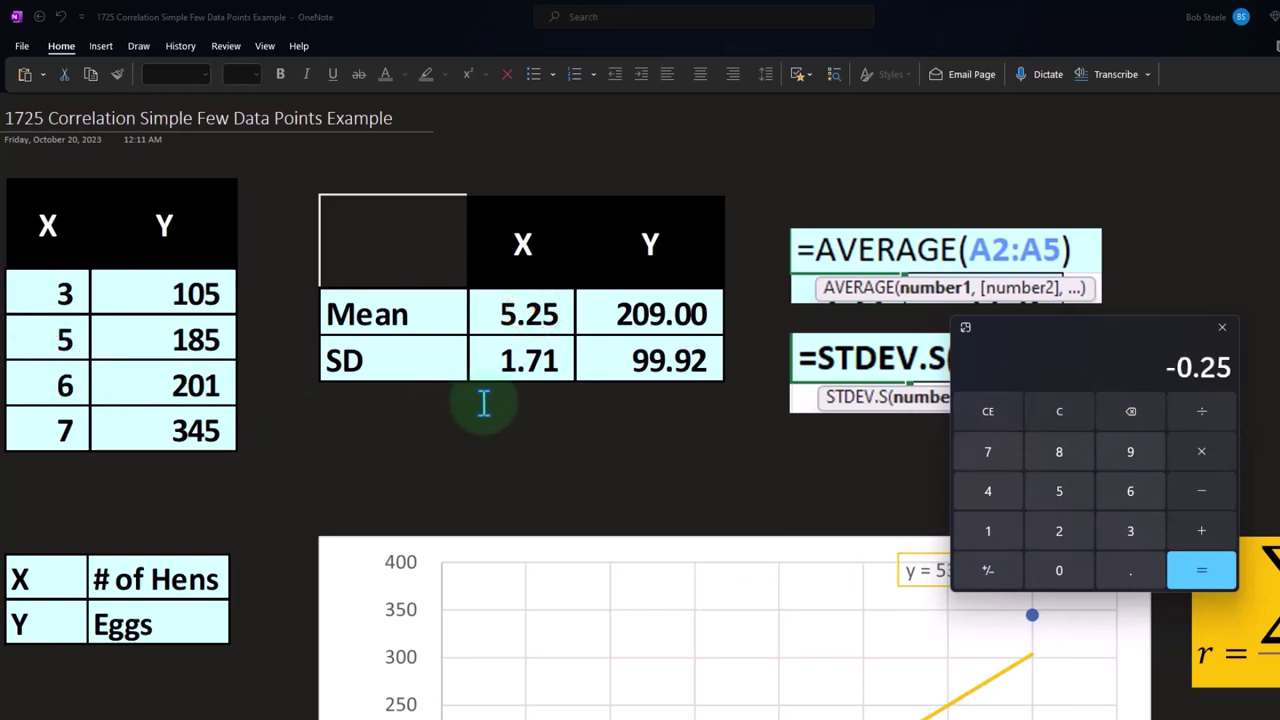
pyautogui.write('1.71')
pyautogui.press('Return')
# Shrink the calculation table's cover to reveal the Y and Y-Ȳ columns, moving the calculator out of the way
pyautogui.scroll(-4, 545, 430)
pyautogui.scroll(-5, 602, 460)
pyautogui.moveTo(420, 713); pyautogui.dragTo(718, 713)
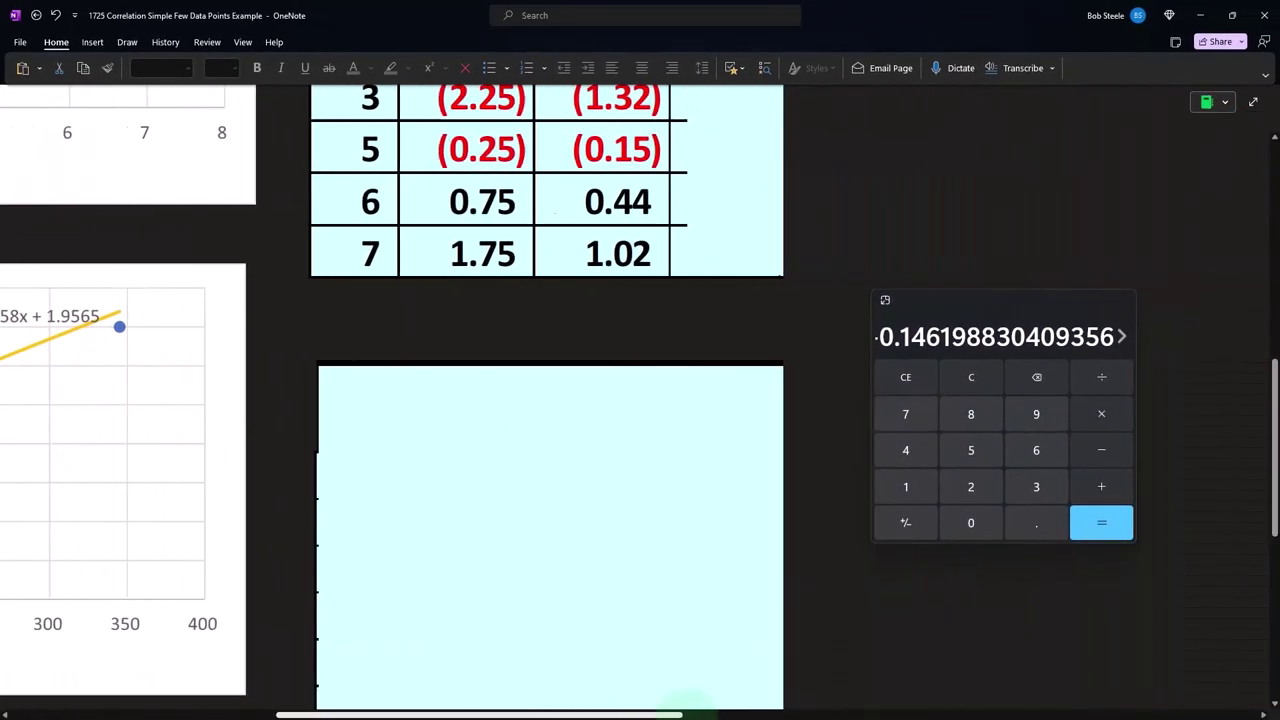
pyautogui.scroll(5, 566, 574)
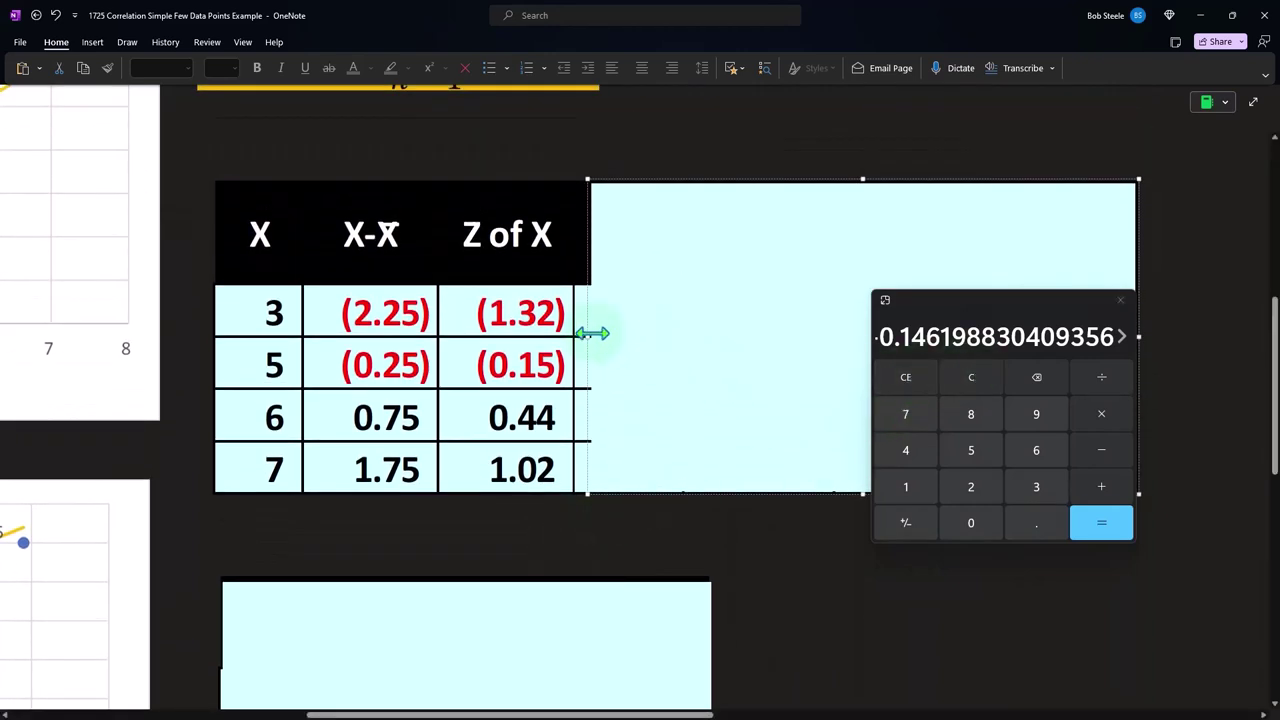
pyautogui.moveTo(592, 333); pyautogui.dragTo(708, 350)
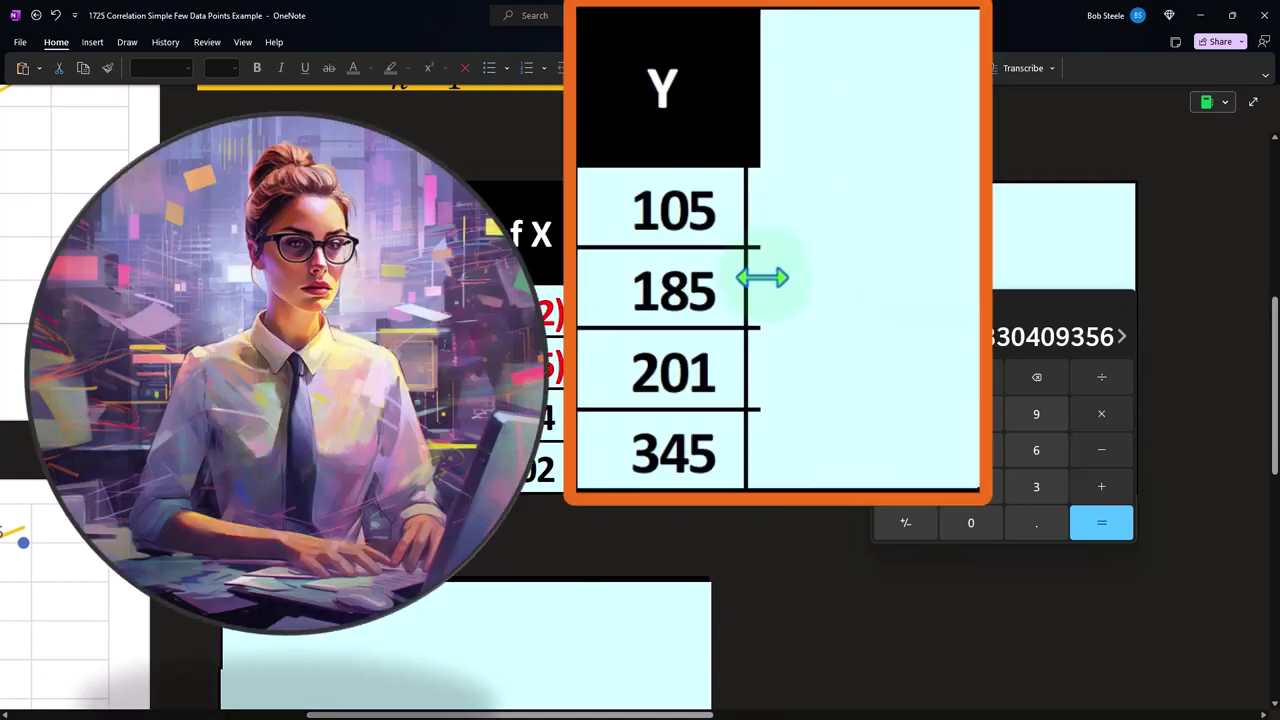
pyautogui.moveTo(952, 305); pyautogui.dragTo(949, 521)
pyautogui.moveTo(763, 249); pyautogui.dragTo(960, 251)
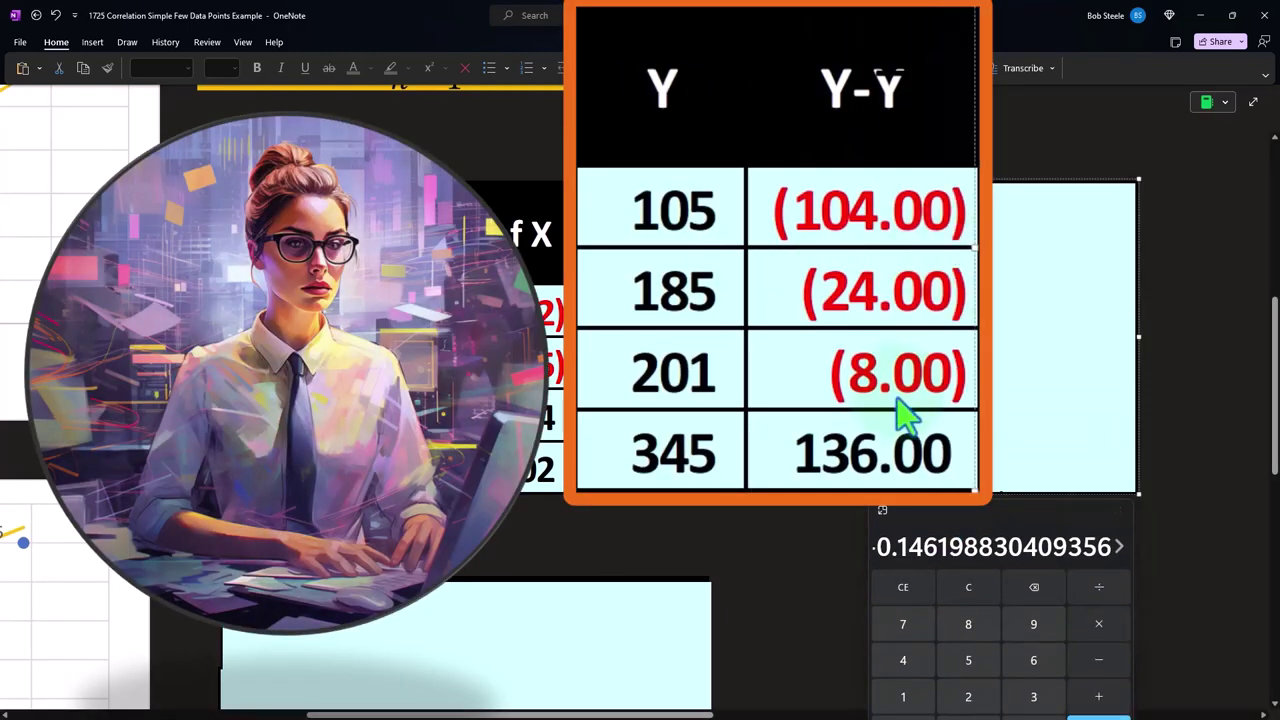
# Bring the calculator beside the summary table and subtract the Y mean of 209 from the first Y value, 105
pyautogui.scroll(5, 771, 517)
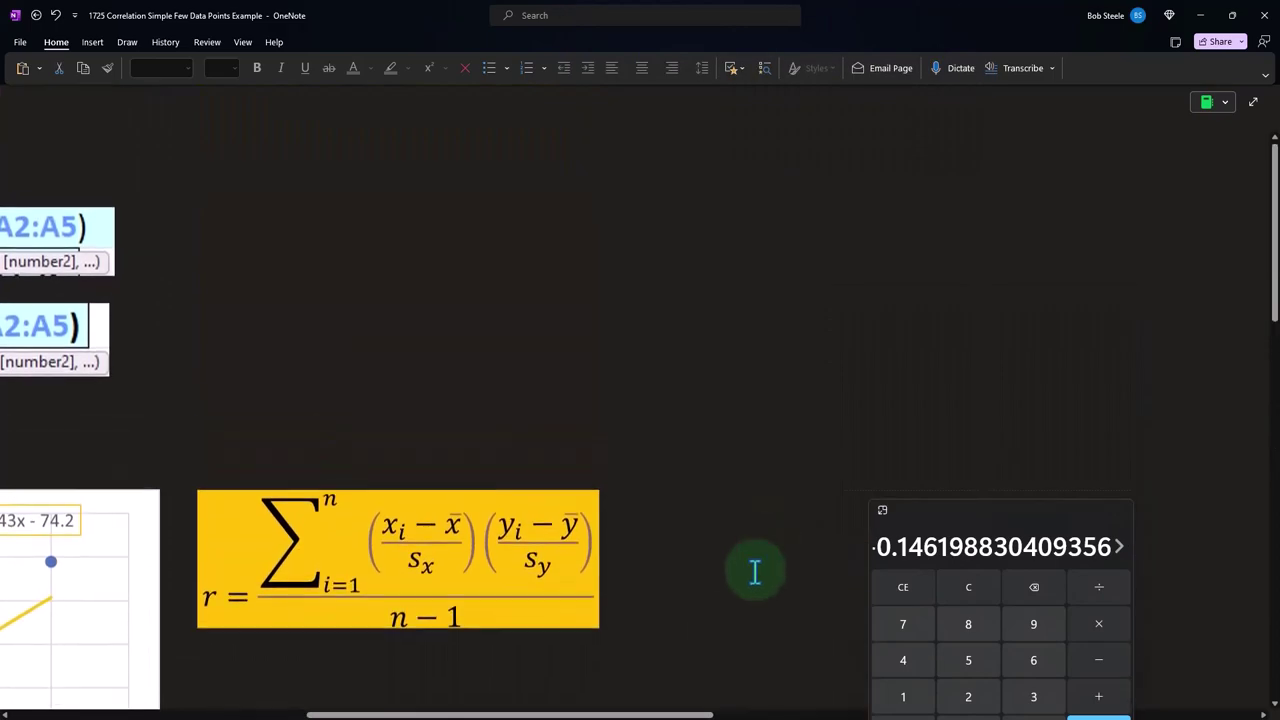
pyautogui.moveTo(654, 712); pyautogui.dragTo(400, 712)
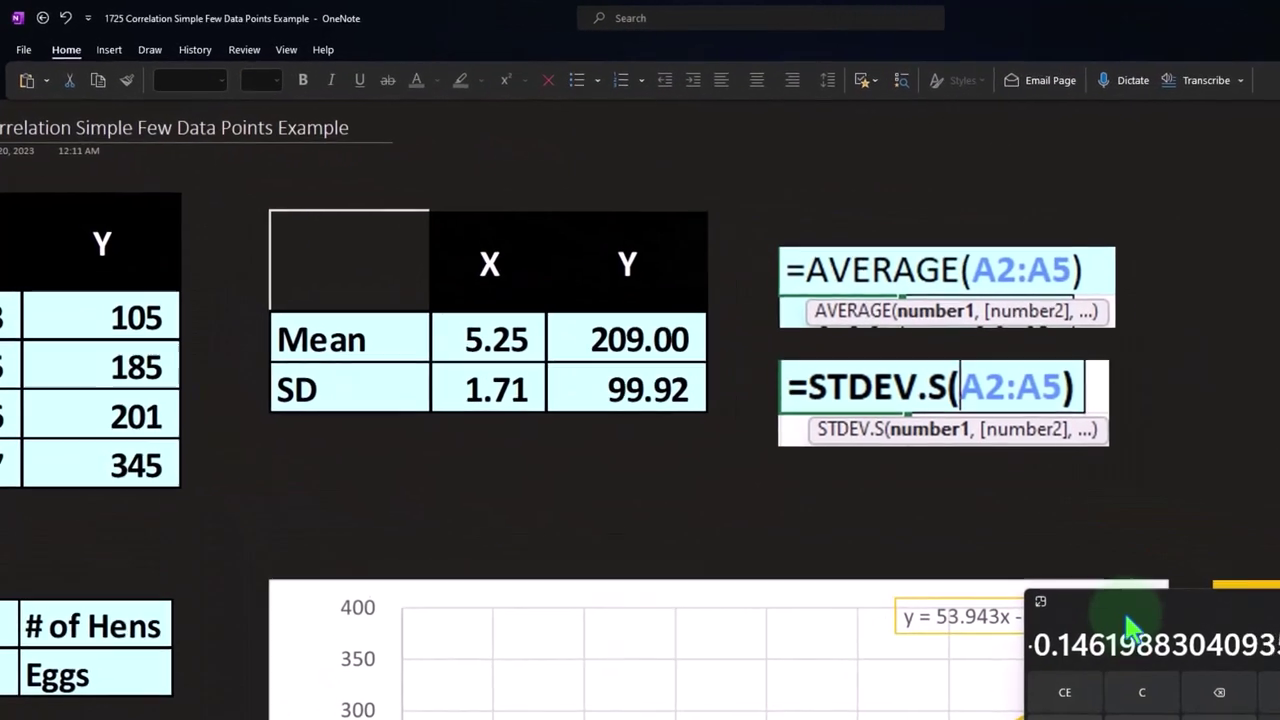
pyautogui.moveTo(1017, 560); pyautogui.dragTo(802, 383)
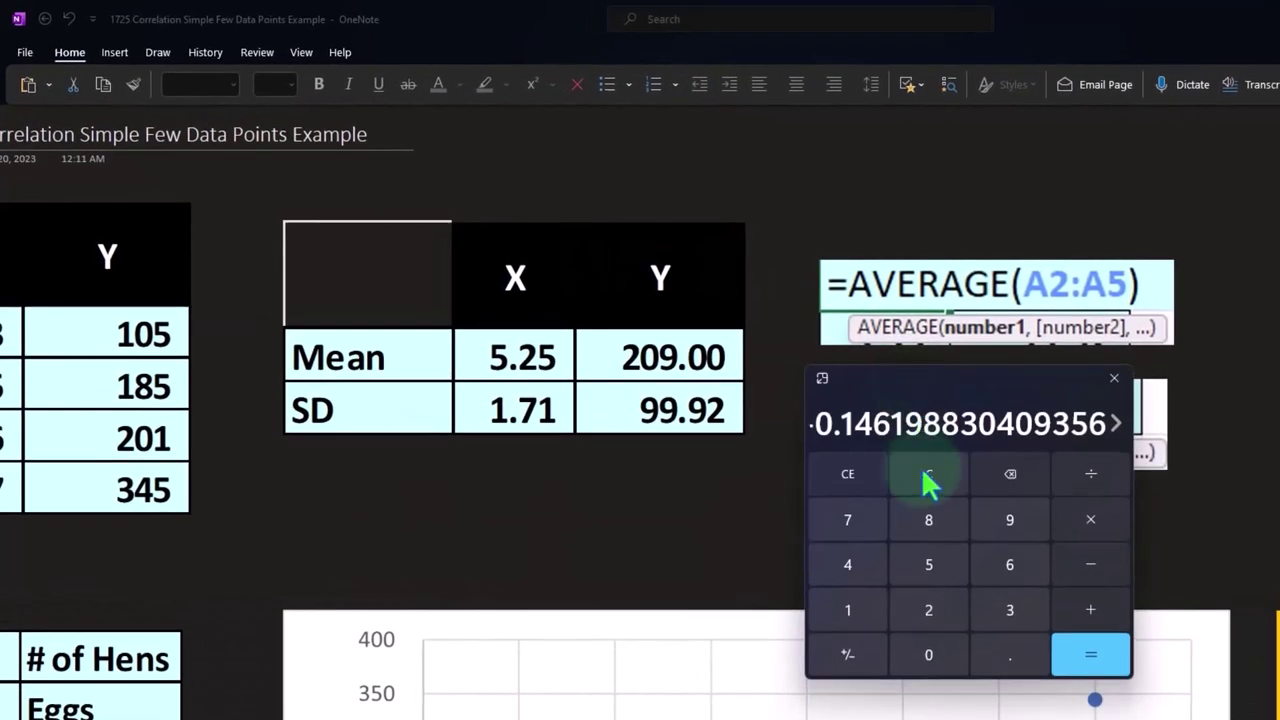
pyautogui.click(928, 478)
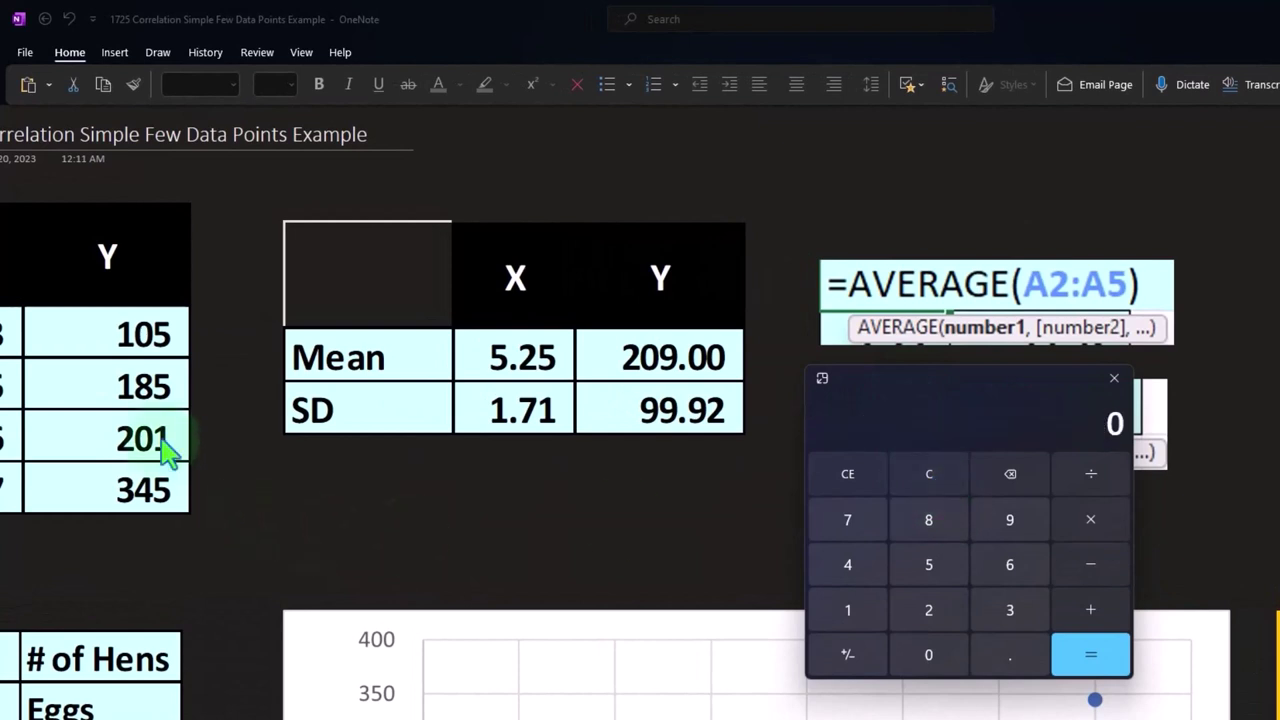
pyautogui.moveTo(20, 361); pyautogui.dragTo(196, 361)
pyautogui.write('105')
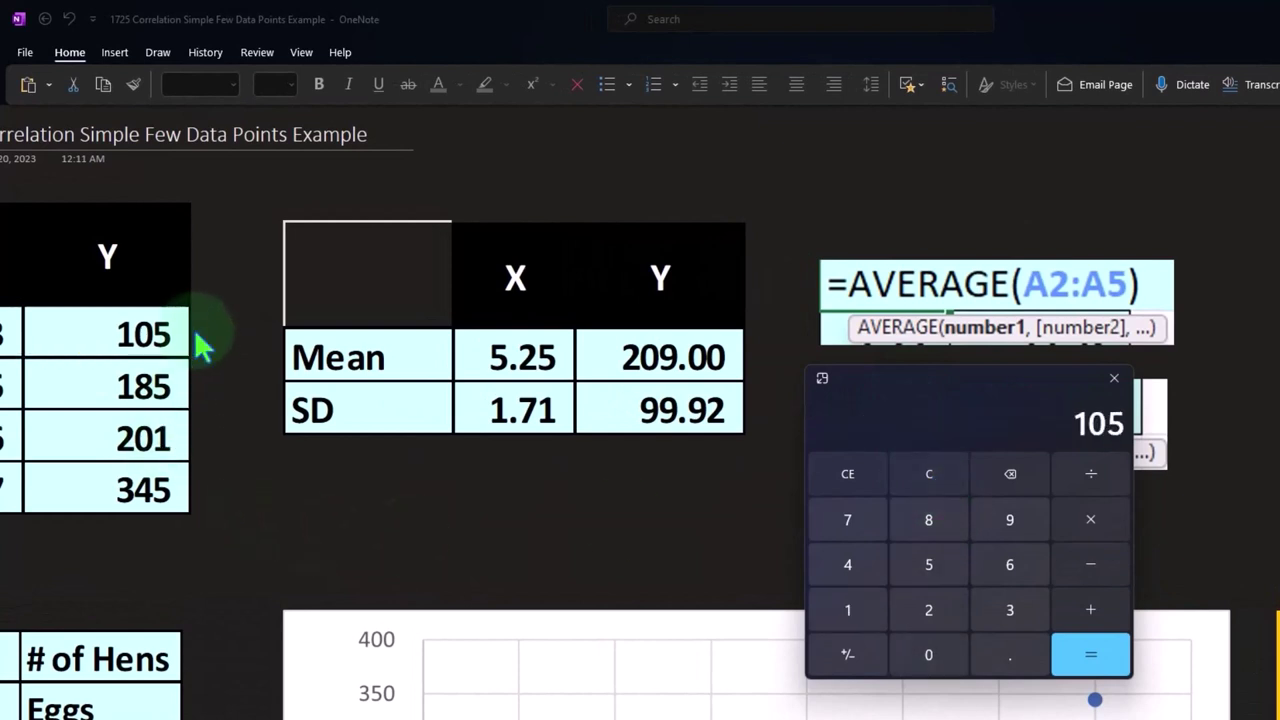
pyautogui.moveTo(580, 378); pyautogui.dragTo(748, 380)
pyautogui.write('209')
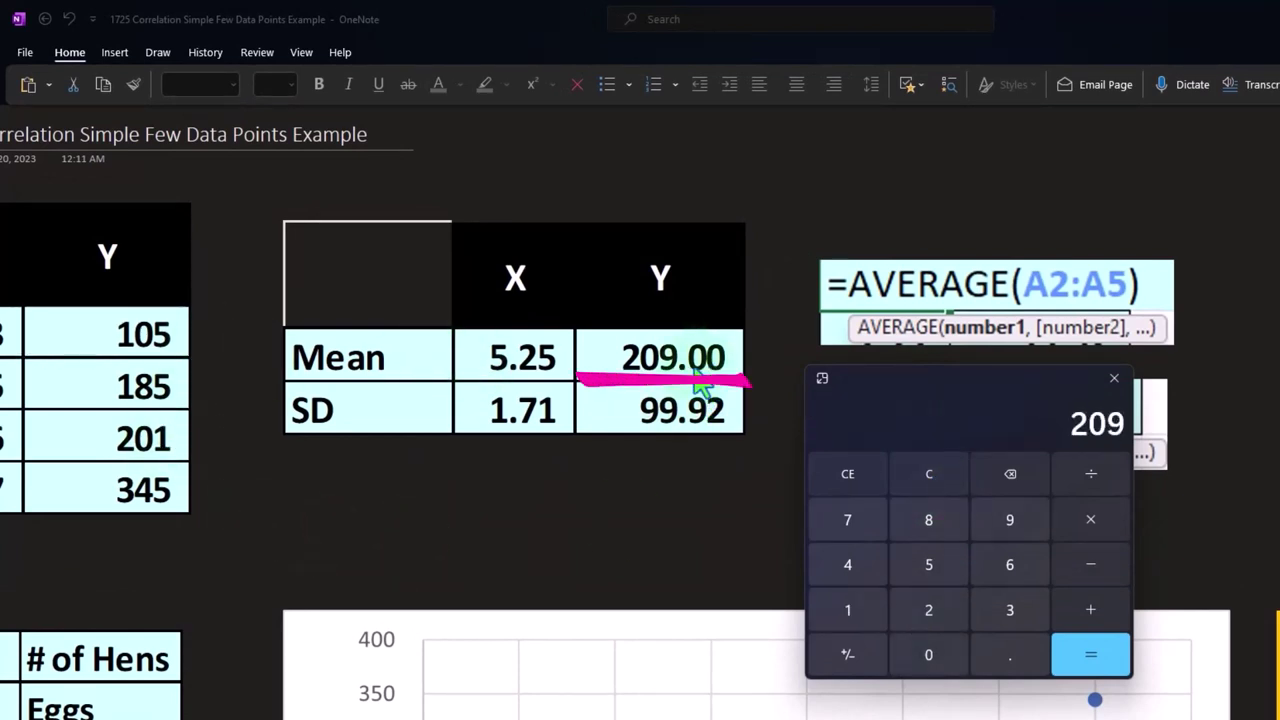
# Compute the deviation of the second Y value on the calculator as 185 minus the mean of 209
pyautogui.click(930, 473)
pyautogui.moveTo(20, 400); pyautogui.dragTo(190, 400)
pyautogui.write('185')
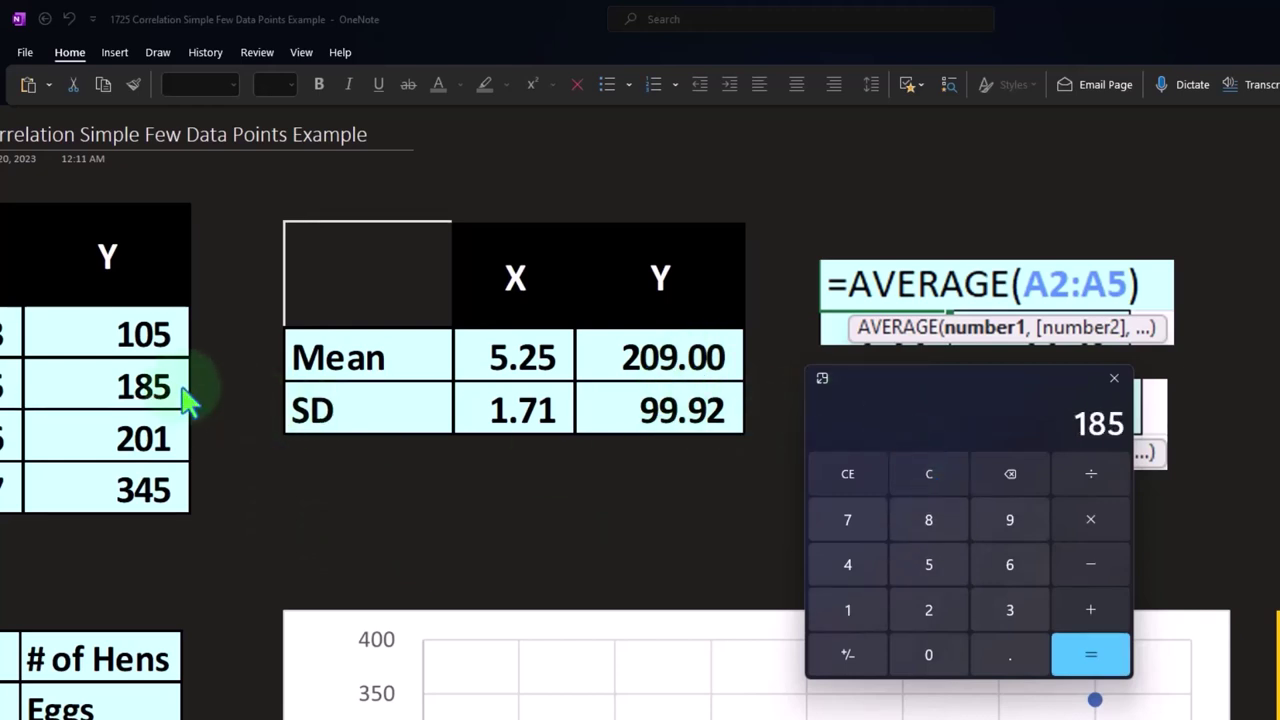
pyautogui.write('-209')
pyautogui.press('Return')
# Move the calculator below the calculation table and shrink the cover to reveal the standardised column beside Y-Ȳ
pyautogui.scroll(-2, 290, 505)
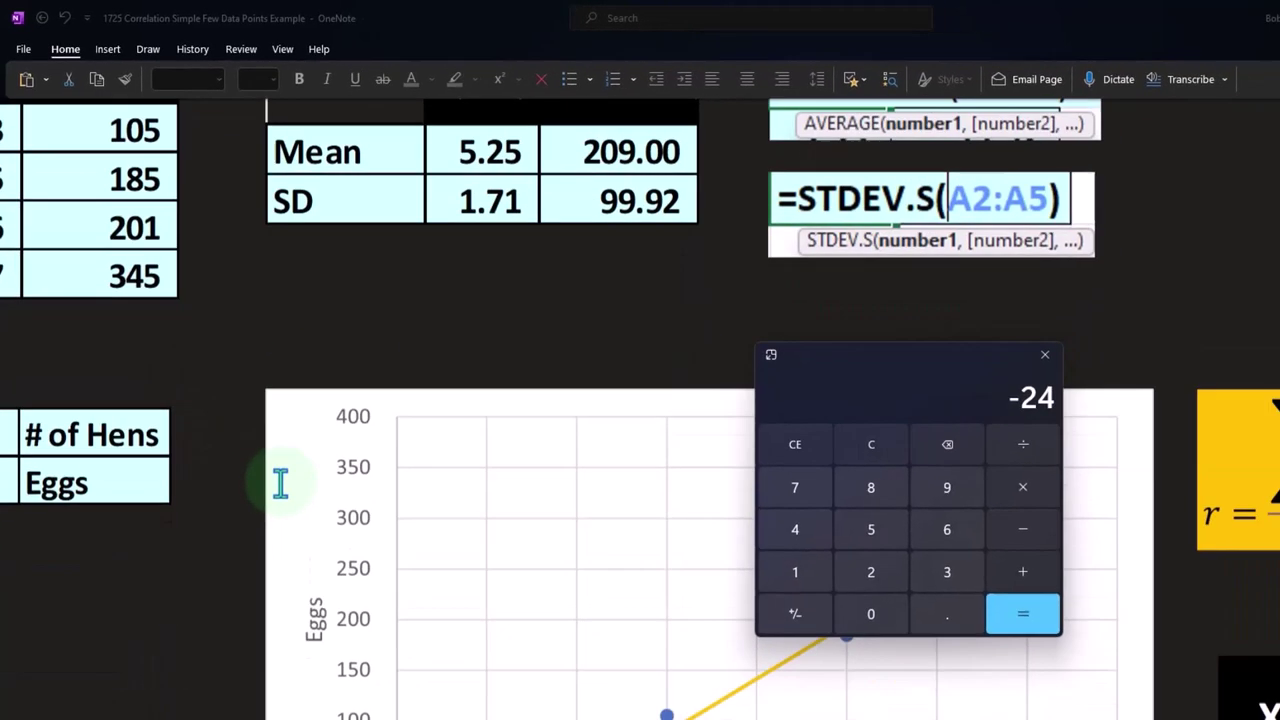
pyautogui.moveTo(344, 712); pyautogui.dragTo(590, 712)
pyautogui.scroll(-4, 423, 549)
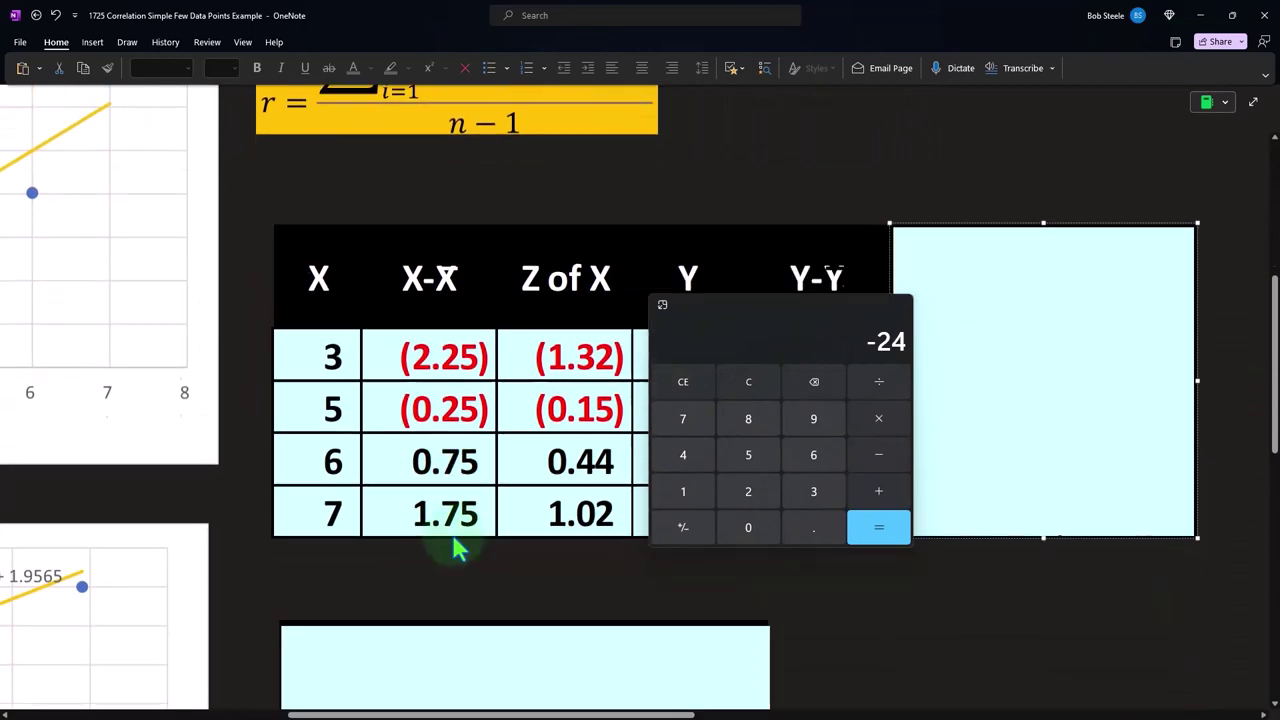
pyautogui.moveTo(751, 323); pyautogui.dragTo(1000, 540)
pyautogui.click(951, 409)
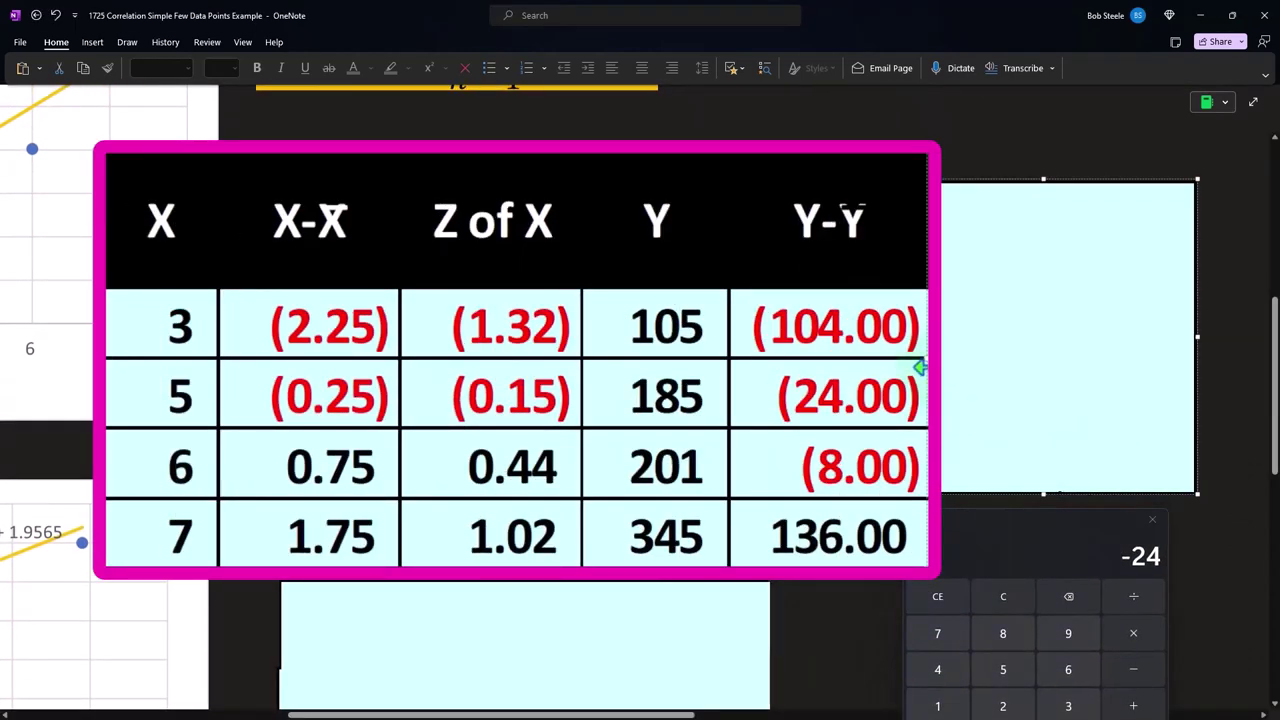
pyautogui.moveTo(922, 367); pyautogui.dragTo(1060, 345)
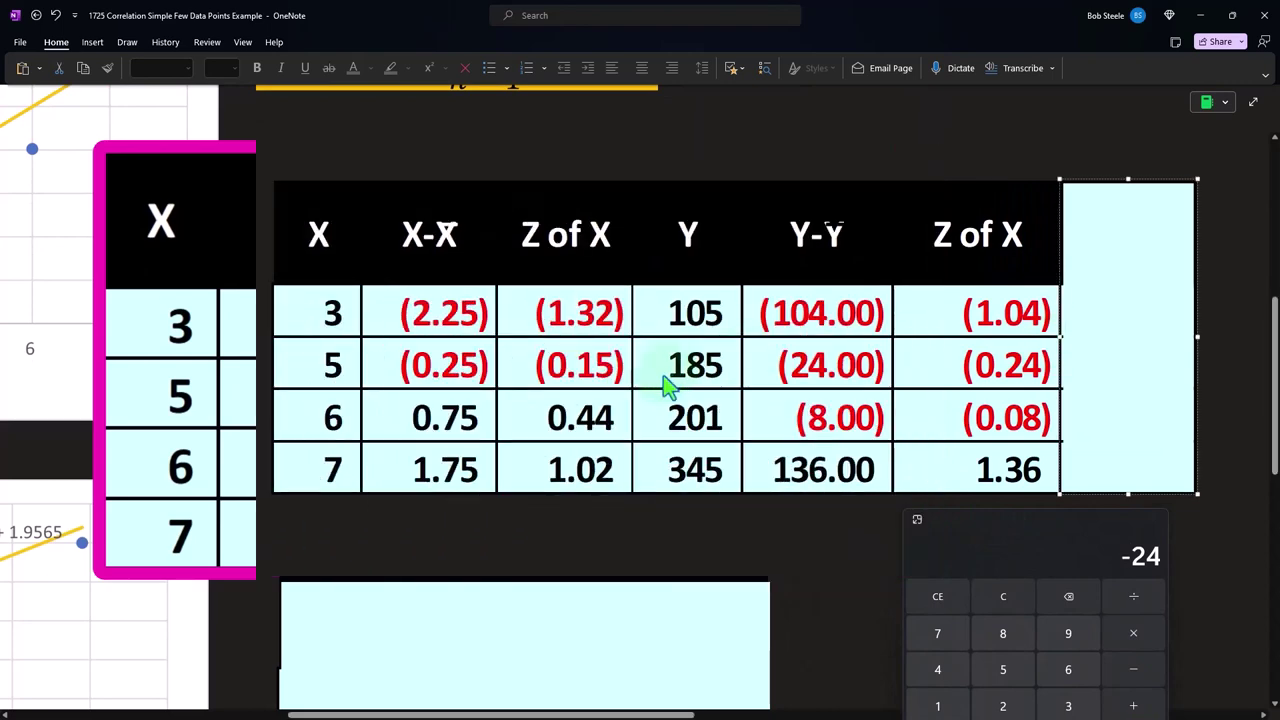
# Compute the standardised score of the first Y value on the calculator as 105 minus 209, divided by the SD of 99.92
pyautogui.scroll(5, 660, 388)
pyautogui.moveTo(678, 716); pyautogui.dragTo(400, 716)
pyautogui.moveTo(1020, 540); pyautogui.dragTo(849, 234)
pyautogui.click(832, 300)
pyautogui.write('105-20')
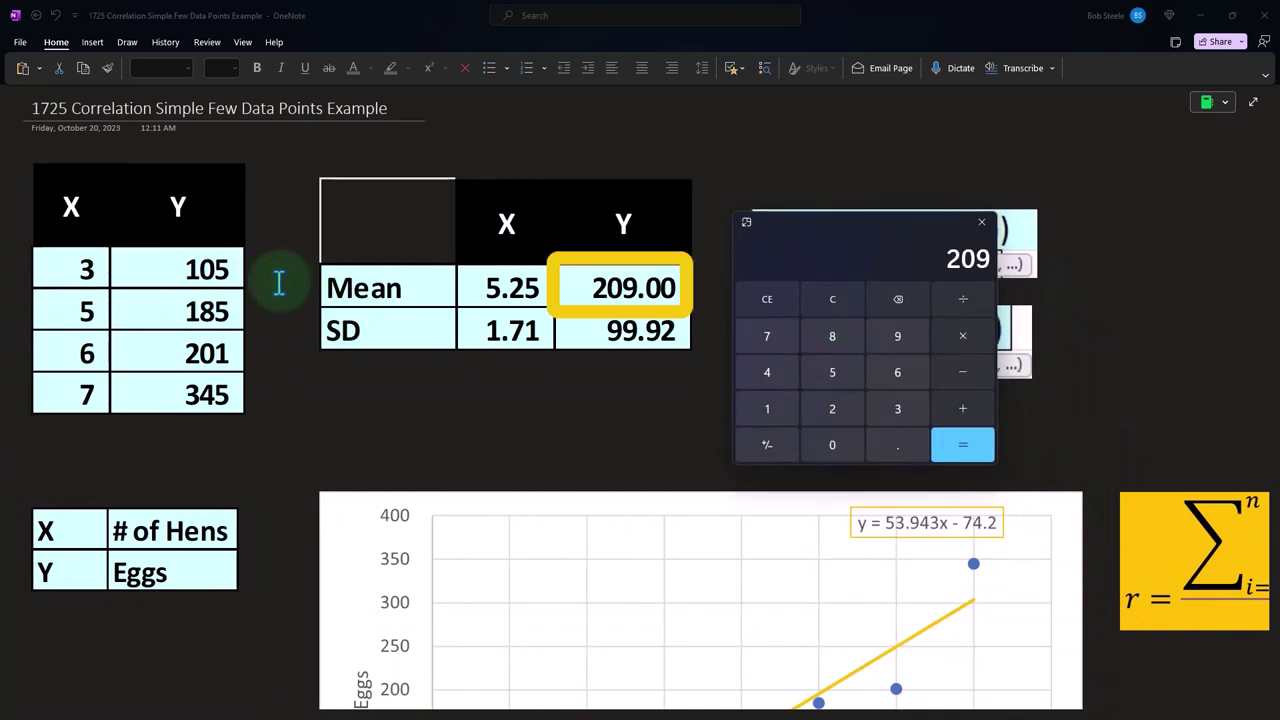
pyautogui.write('9')
pyautogui.press('Return')
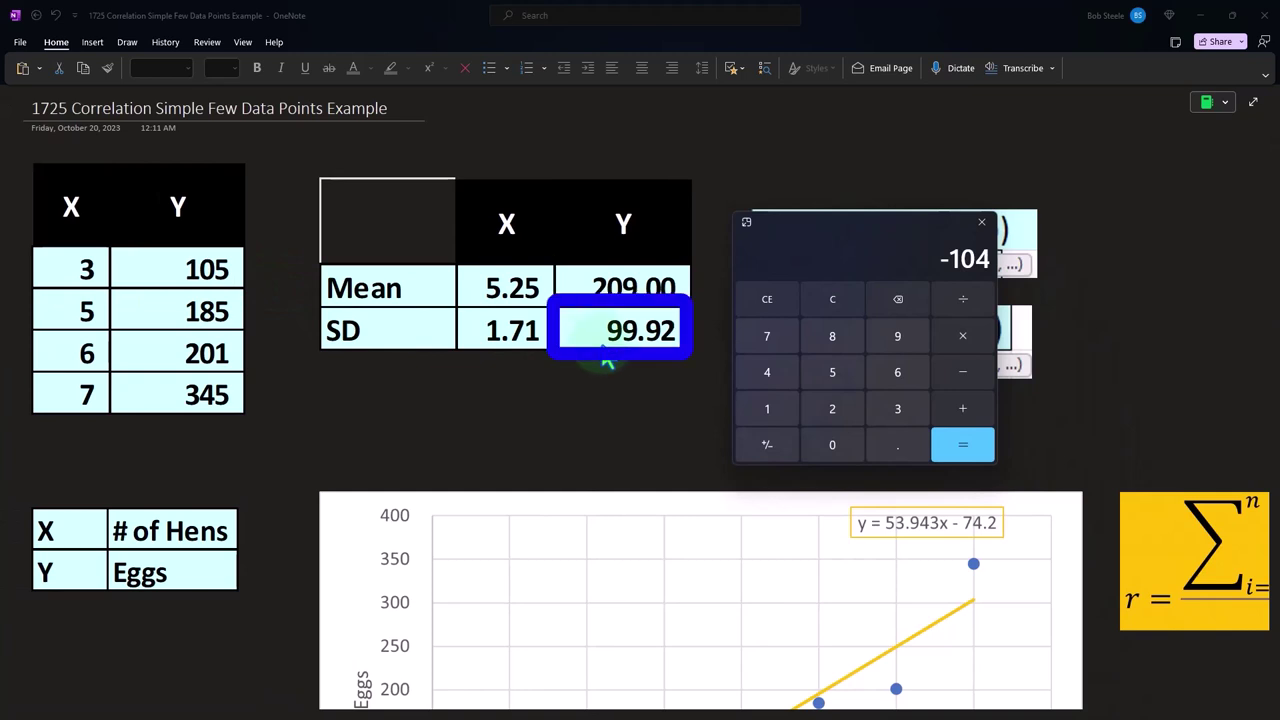
pyautogui.write('99.92')
pyautogui.press('Return')
# Move the calculator beside the calculation table and delete the remaining cover to reveal the column of multiplied Z scores
pyautogui.scroll(-4, 577, 436)
pyautogui.moveTo(416, 712); pyautogui.dragTo(776, 712)
pyautogui.scroll(-6, 478, 342)
pyautogui.moveTo(840, 238); pyautogui.dragTo(1100, 331)
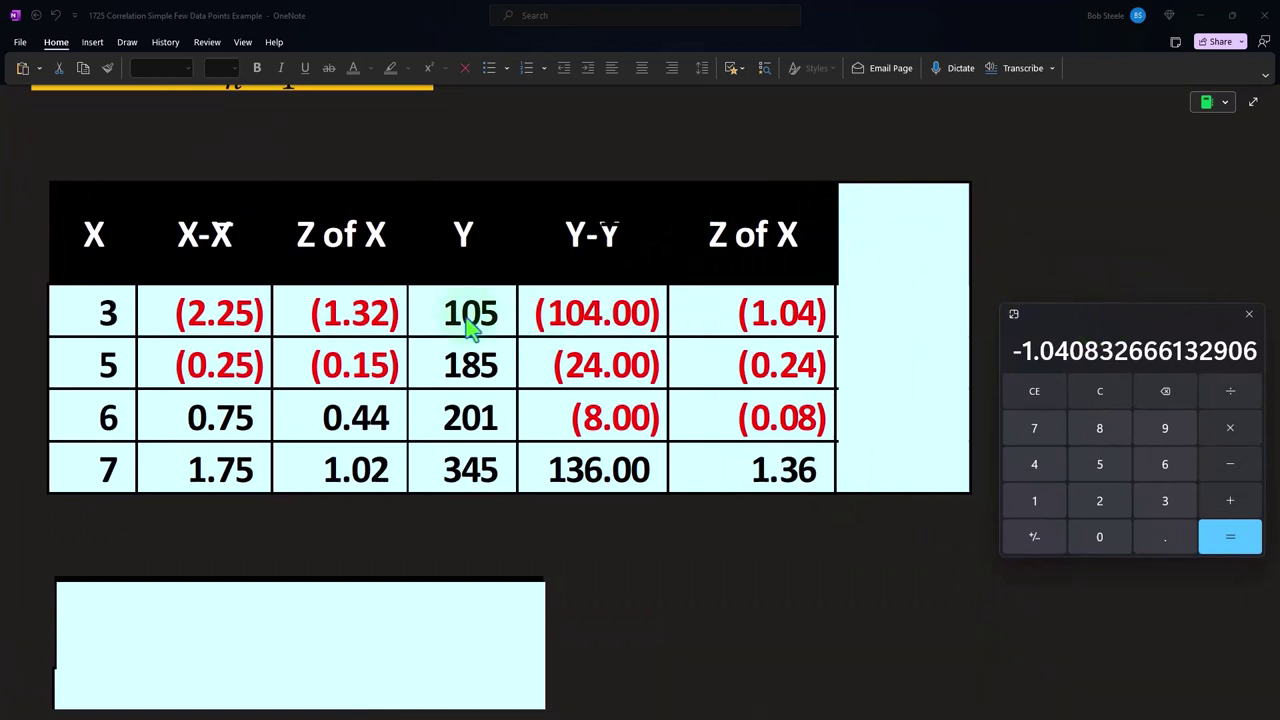
pyautogui.click(900, 312)
pyautogui.press('Delete')
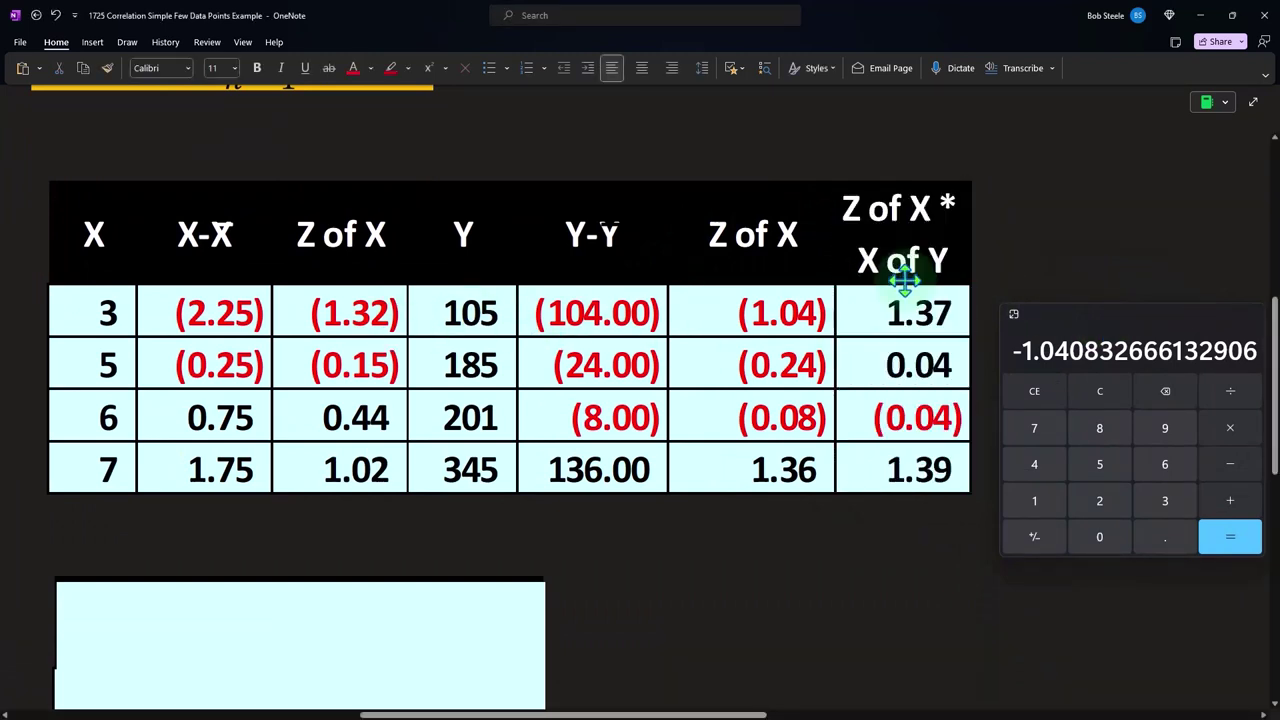
# Multiply the first row's standardised scores on the calculator as 1.32 times 1.04
pyautogui.click(1099, 391)
pyautogui.write('1.32')
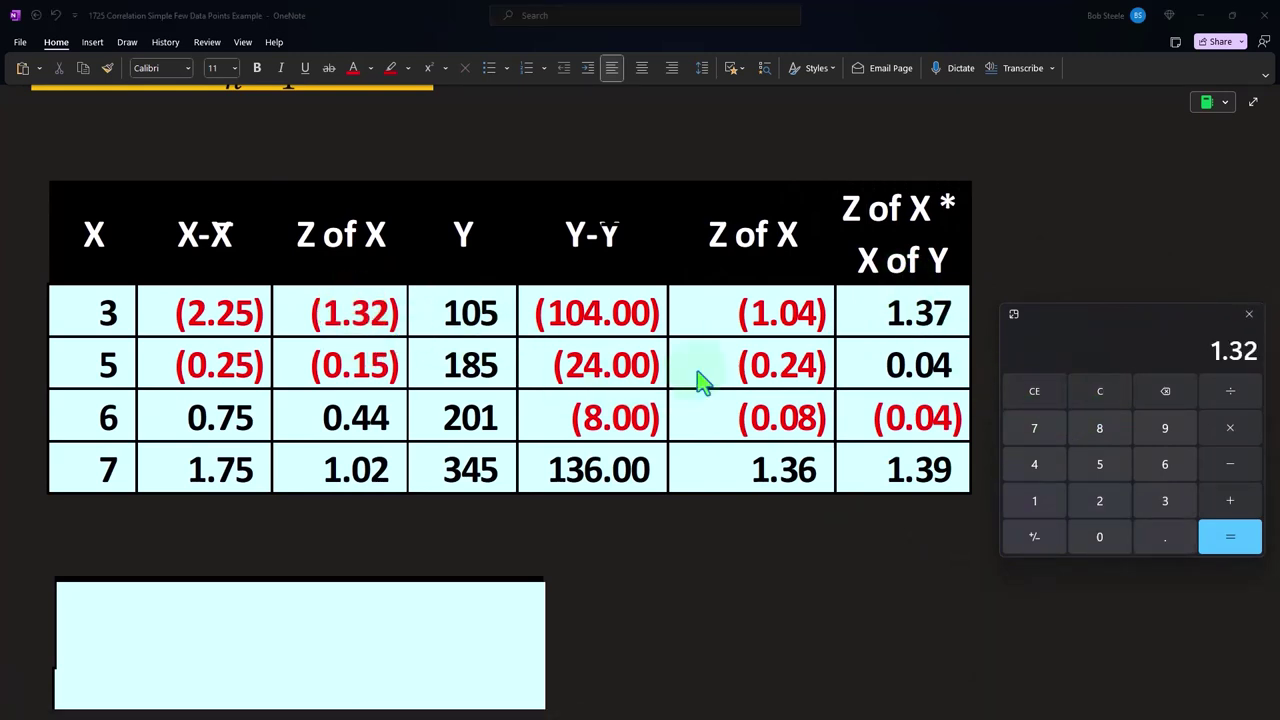
pyautogui.write('*1.04')
pyautogui.press('Return')
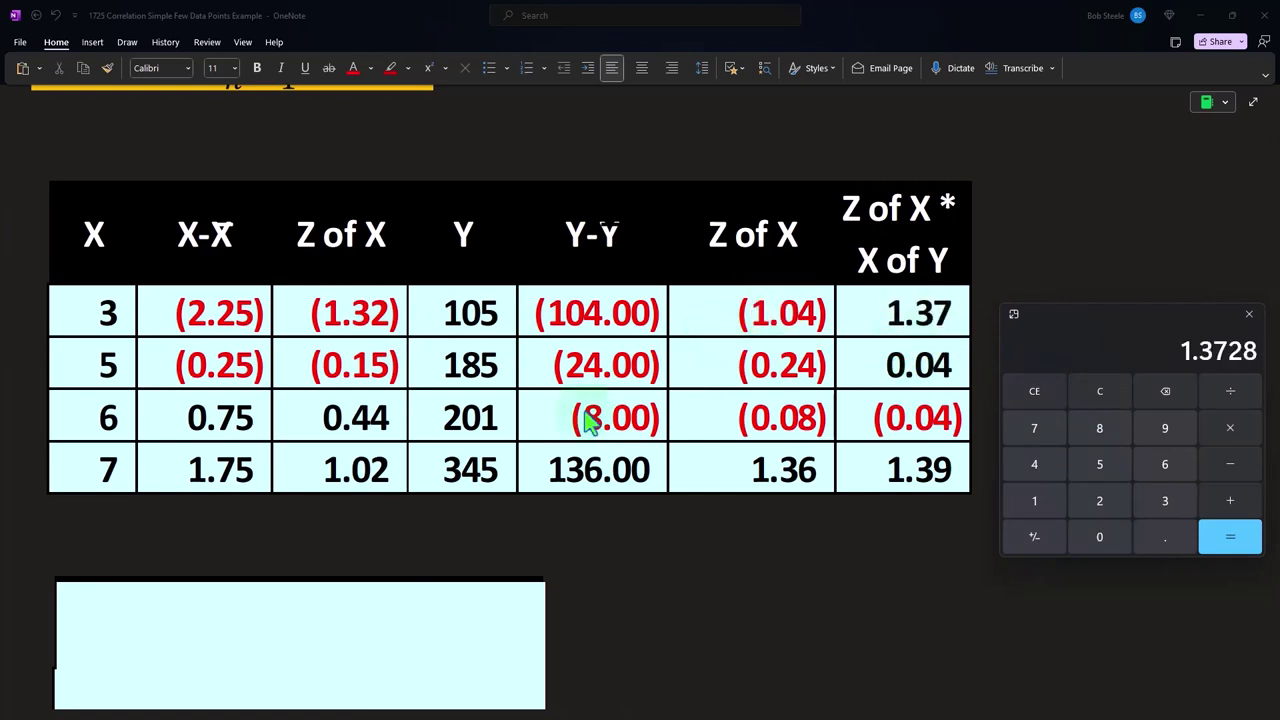
# Shrink the cover below the calculation table to reveal the R - Correlation heading and the Sum of Z of X * Z of Y row
pyautogui.scroll(3, 588, 422)
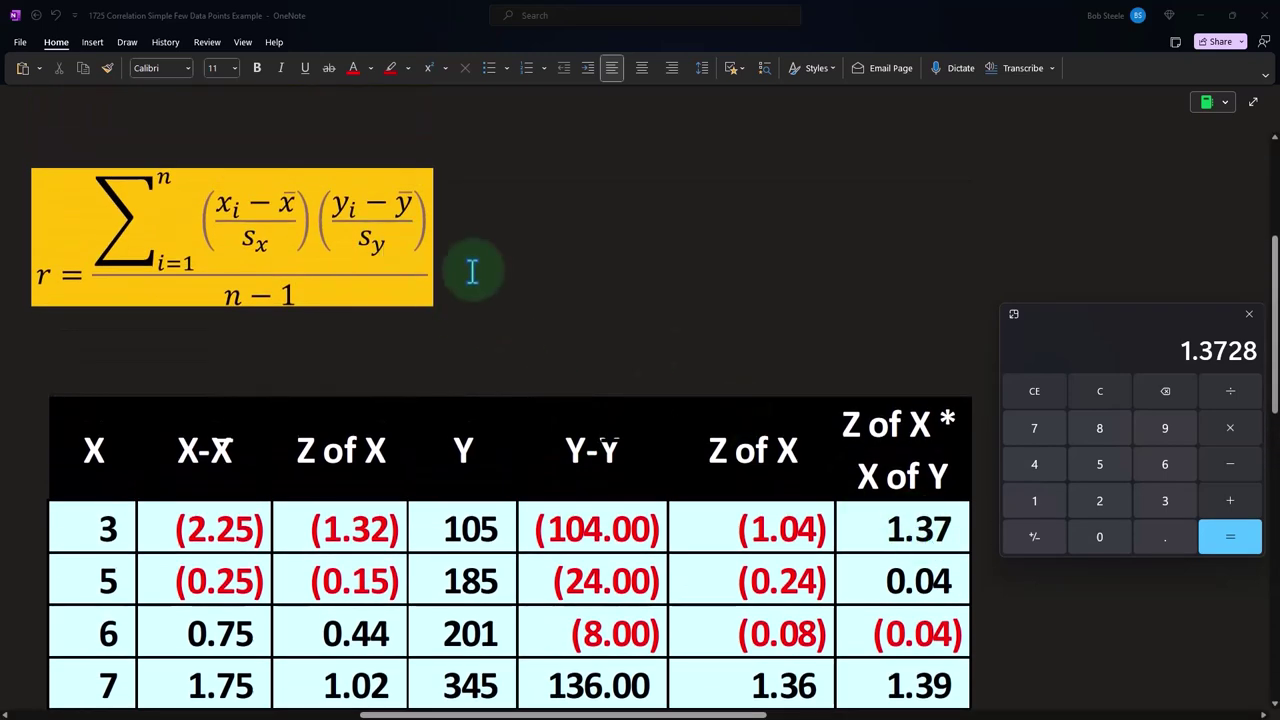
pyautogui.scroll(-6, 397, 236)
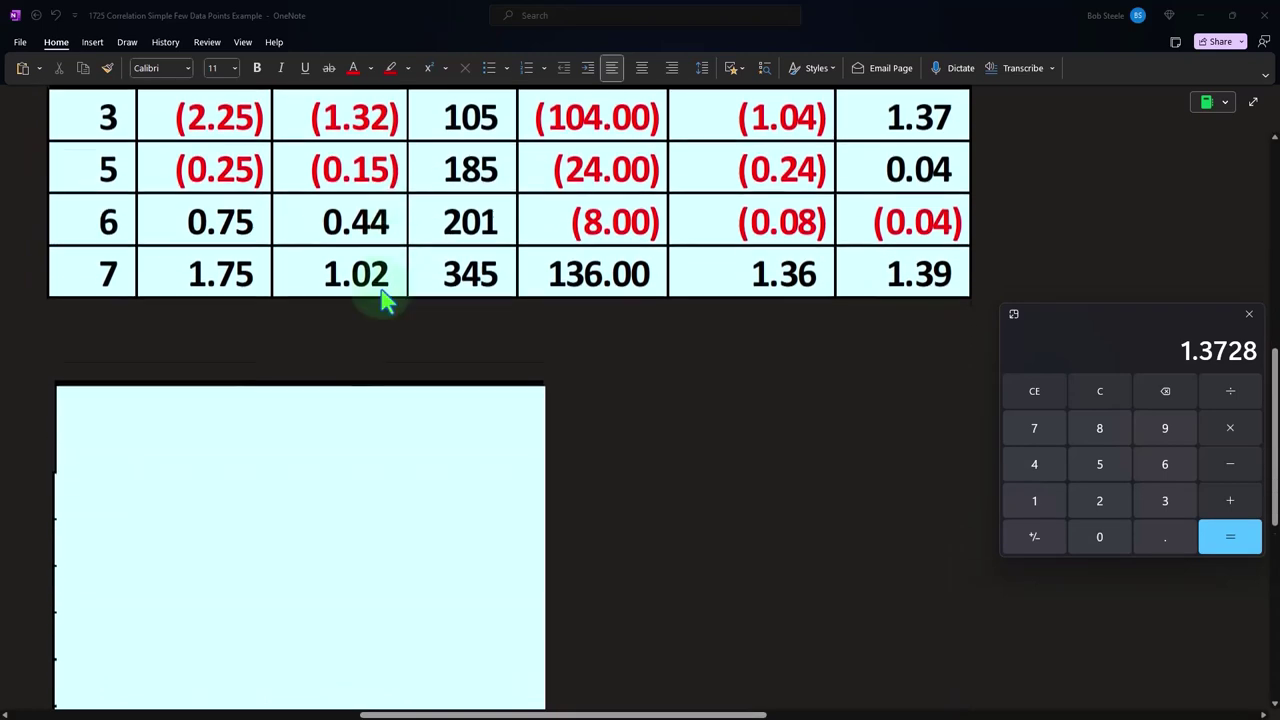
pyautogui.click(466, 660)
pyautogui.hscroll(-3, 473, 700)
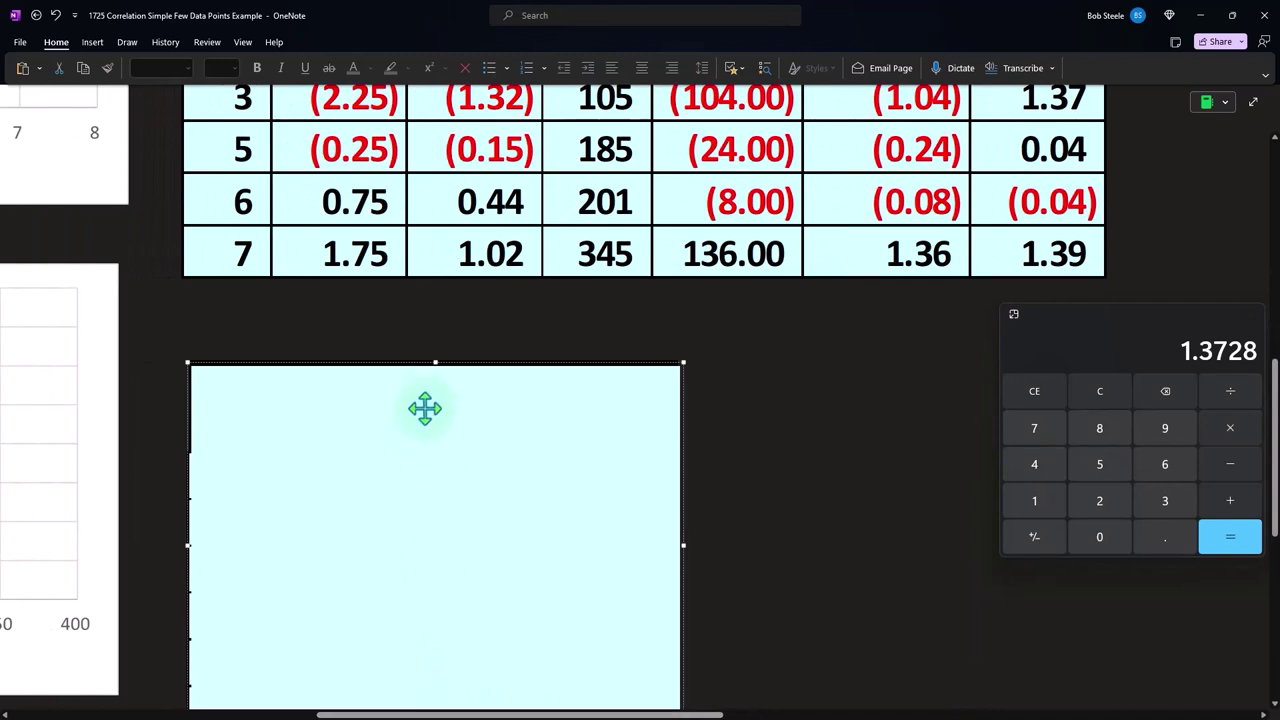
pyautogui.moveTo(434, 363); pyautogui.dragTo(437, 508)
pyautogui.scroll(2, 811, 377)
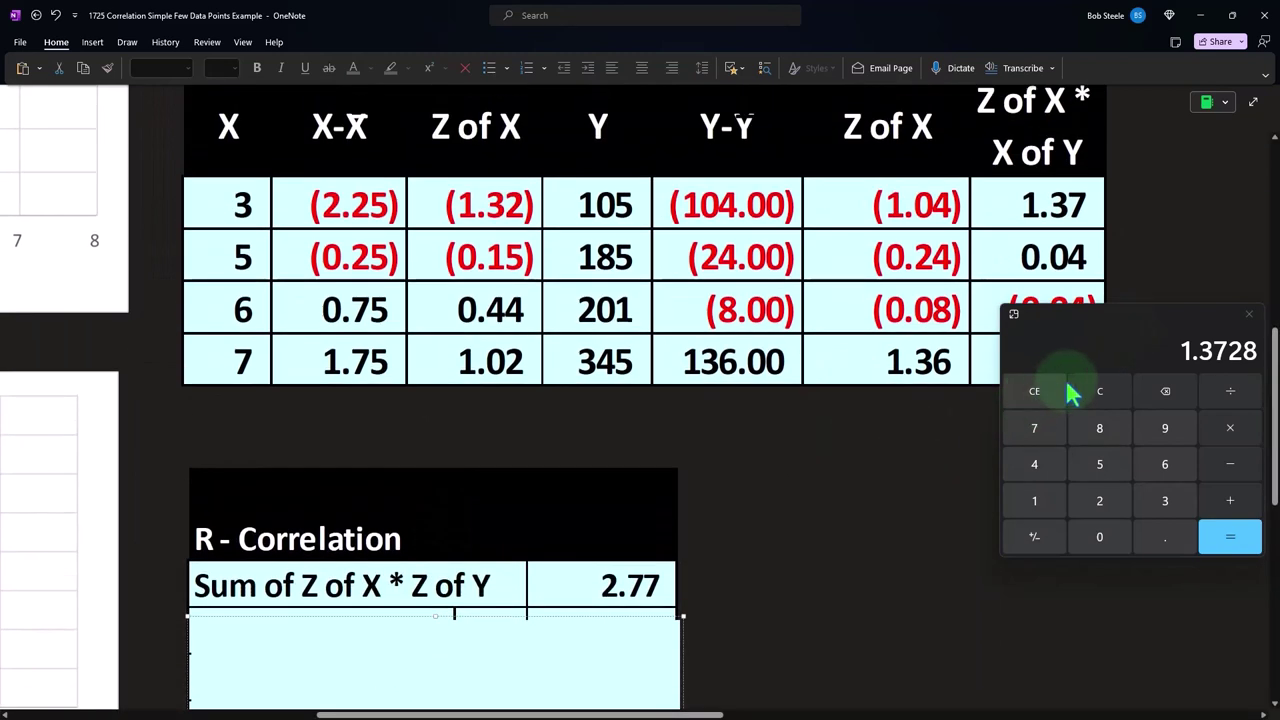
# Bring the calculator beside the product column and total its values 1.37, 0.04, -0.04 and 1.39
pyautogui.moveTo(1093, 340); pyautogui.dragTo(806, 220)
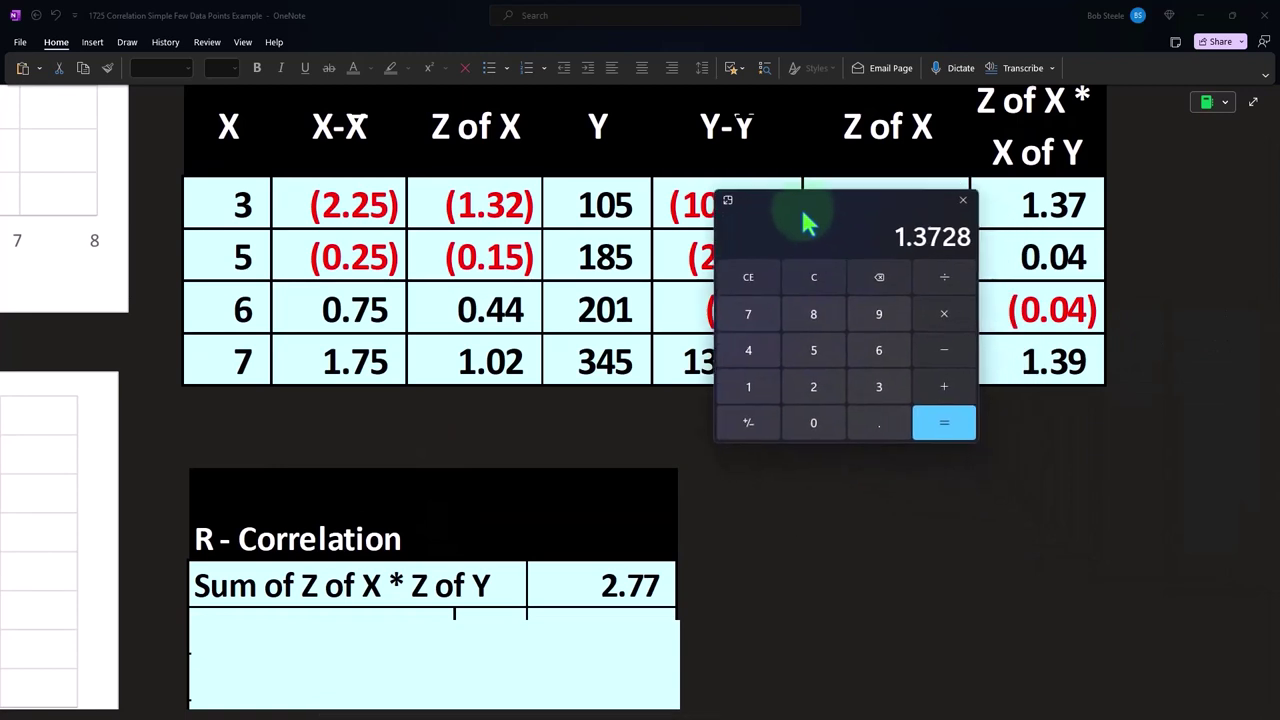
pyautogui.click(810, 277)
pyautogui.write('1')
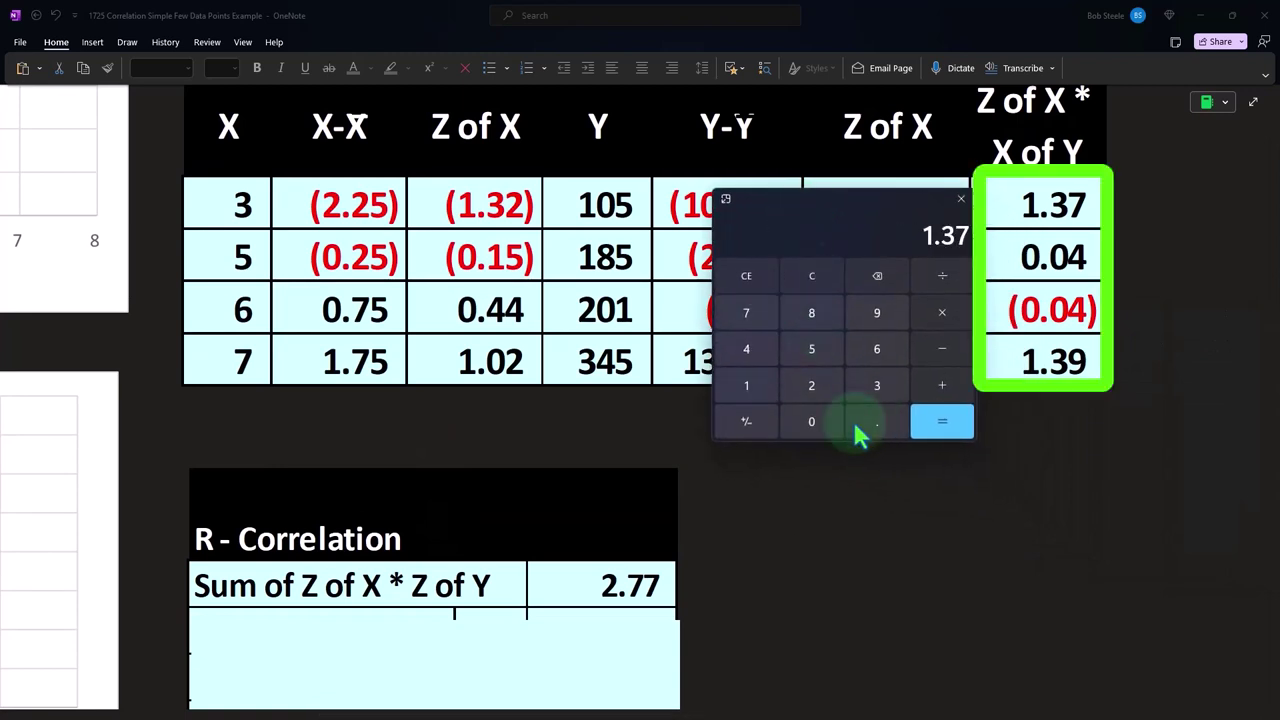
pyautogui.write('.04+1.39')
pyautogui.press('Return')
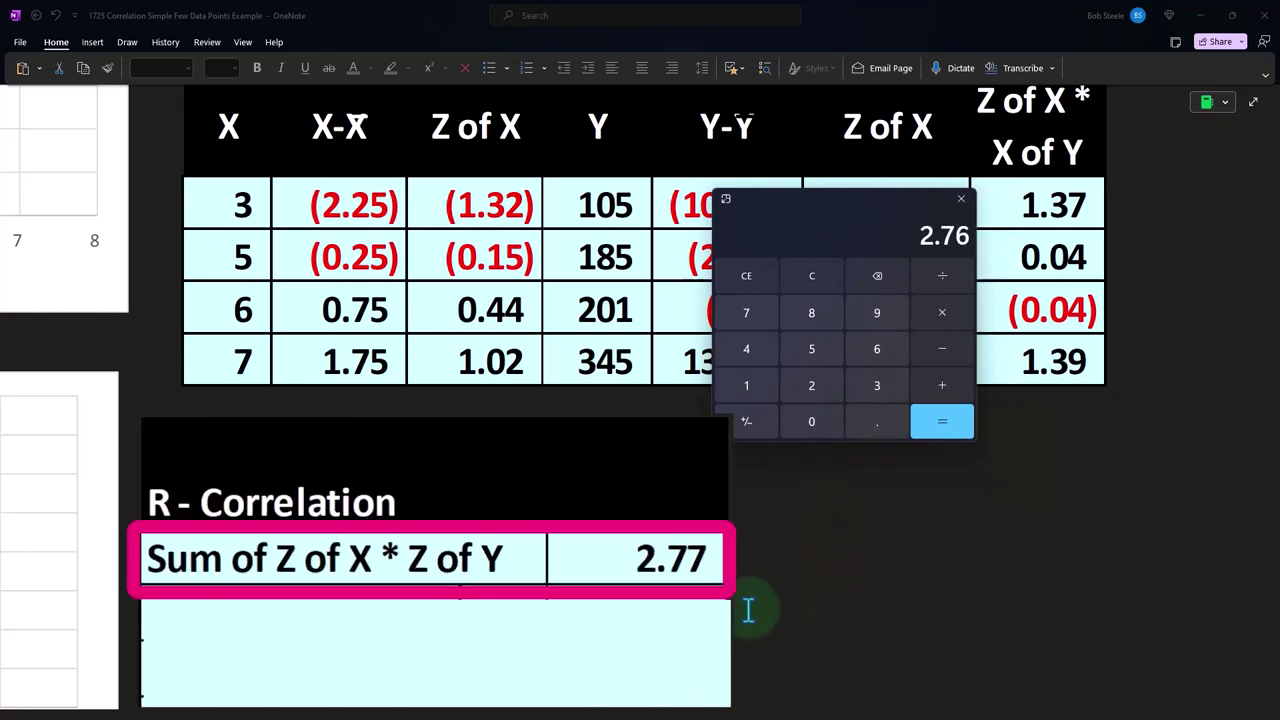
# Move the calculator aside and shrink the R - Correlation table's cover to reveal the n, less 1 and n-1 rows
pyautogui.moveTo(823, 212); pyautogui.dragTo(866, 505)
pyautogui.scroll(-3, 421, 444)
pyautogui.moveTo(437, 323); pyautogui.dragTo(436, 342)
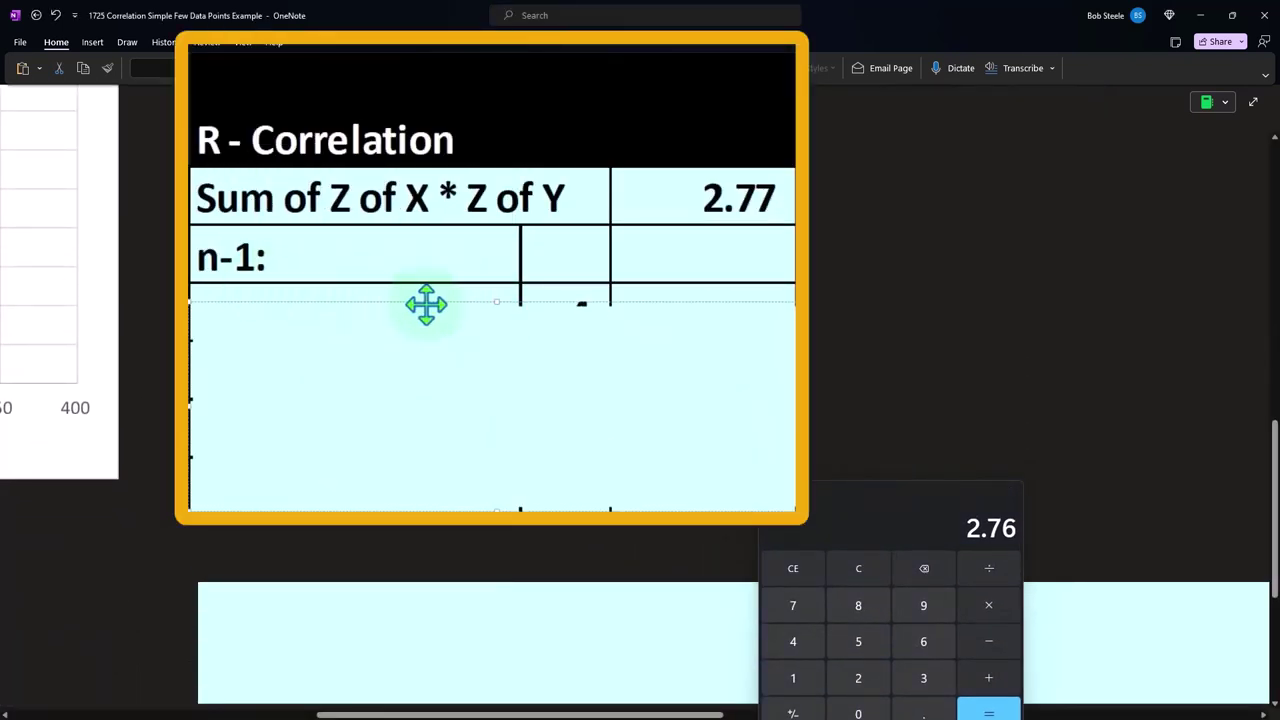
pyautogui.moveTo(502, 301); pyautogui.dragTo(500, 338)
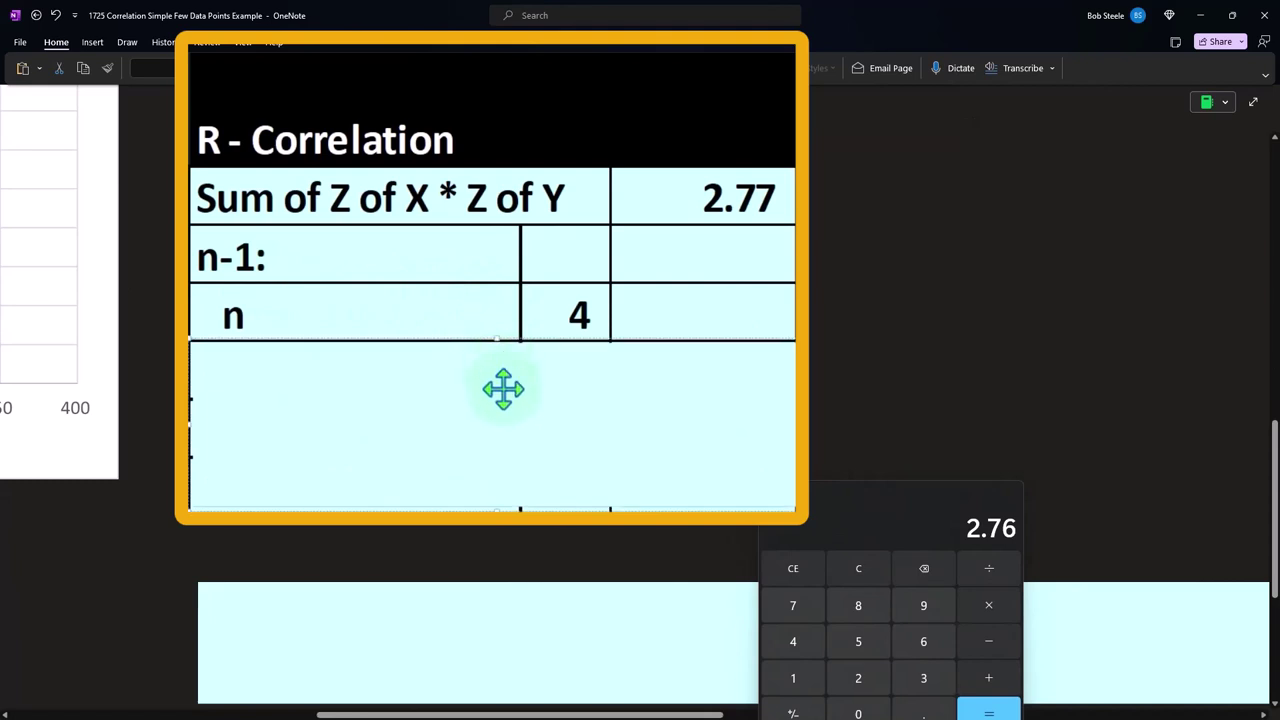
pyautogui.scroll(5, 437, 420)
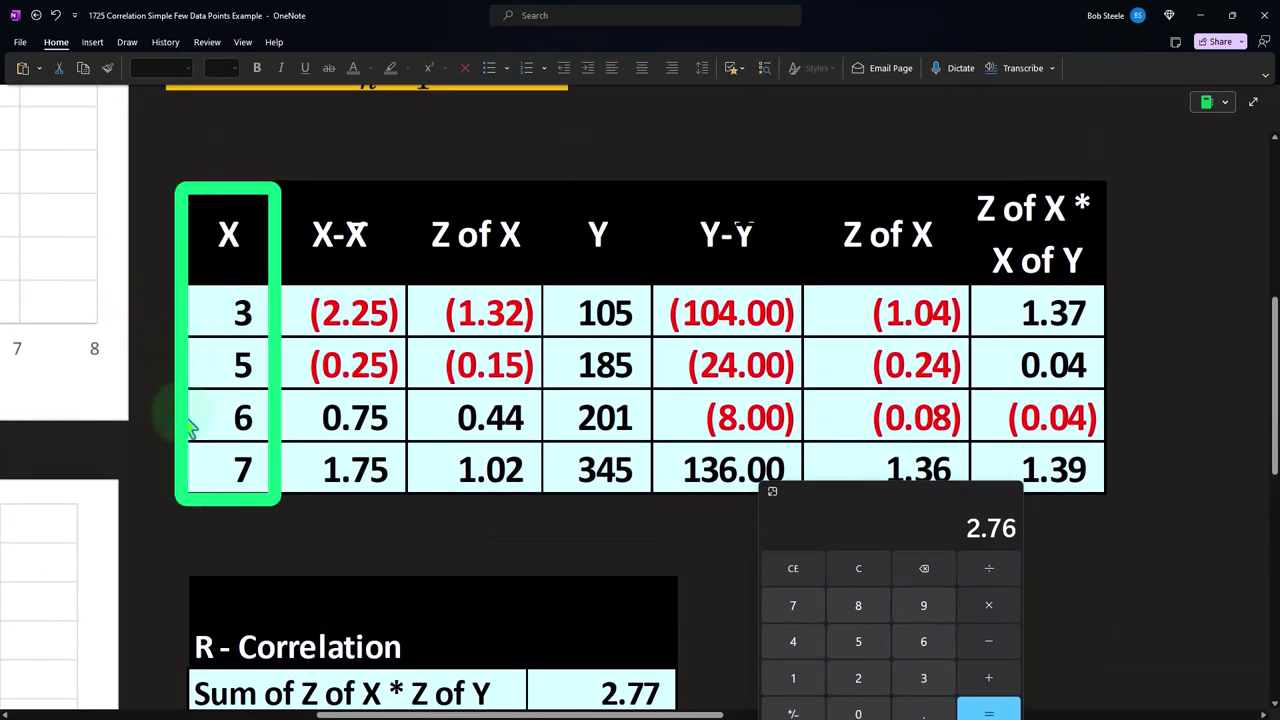
pyautogui.scroll(-3, 175, 450)
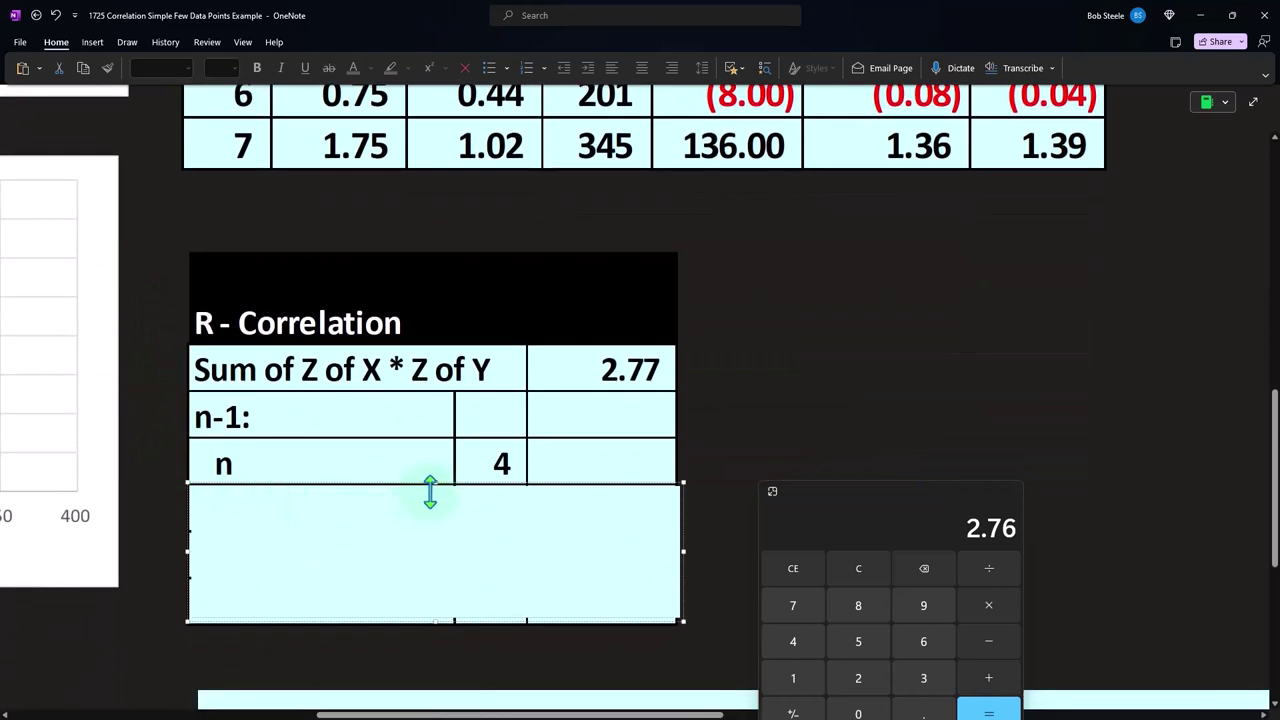
pyautogui.moveTo(430, 490); pyautogui.dragTo(437, 574)
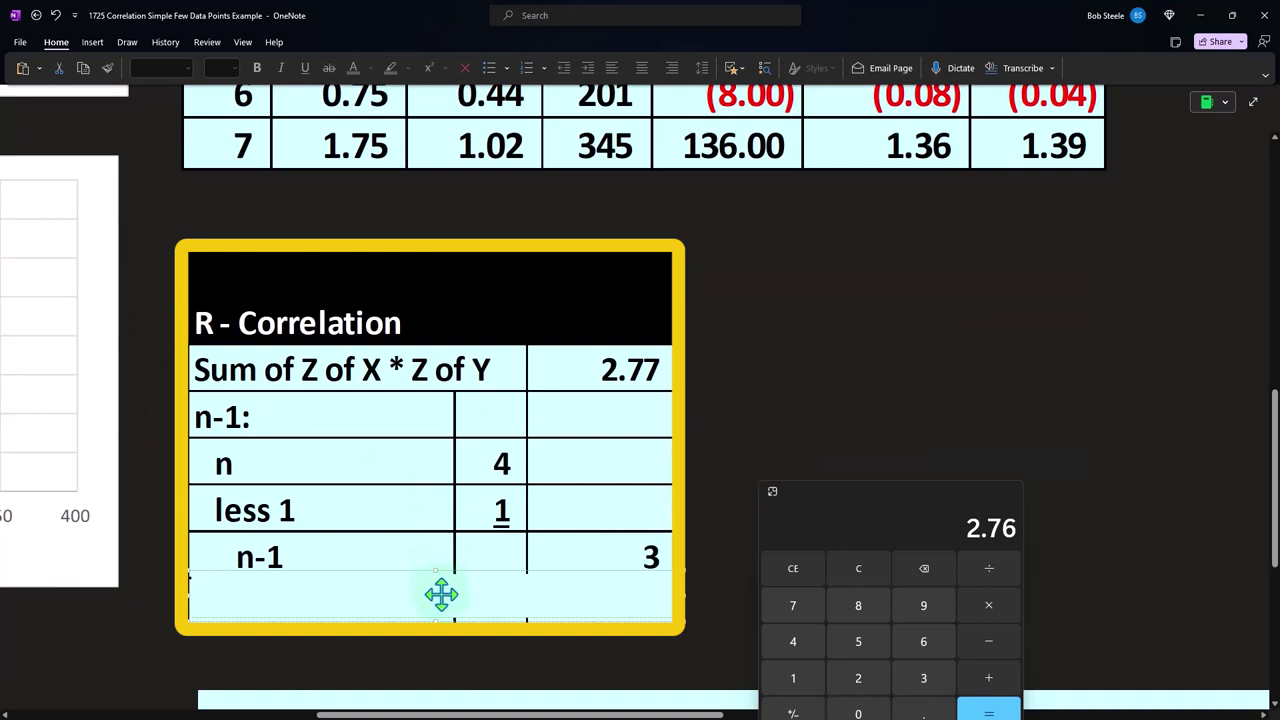
# Delete the remaining cover on the R - Correlation table to reveal its final row, and divide 2.77 by 3 on the calculator
pyautogui.press('Delete')
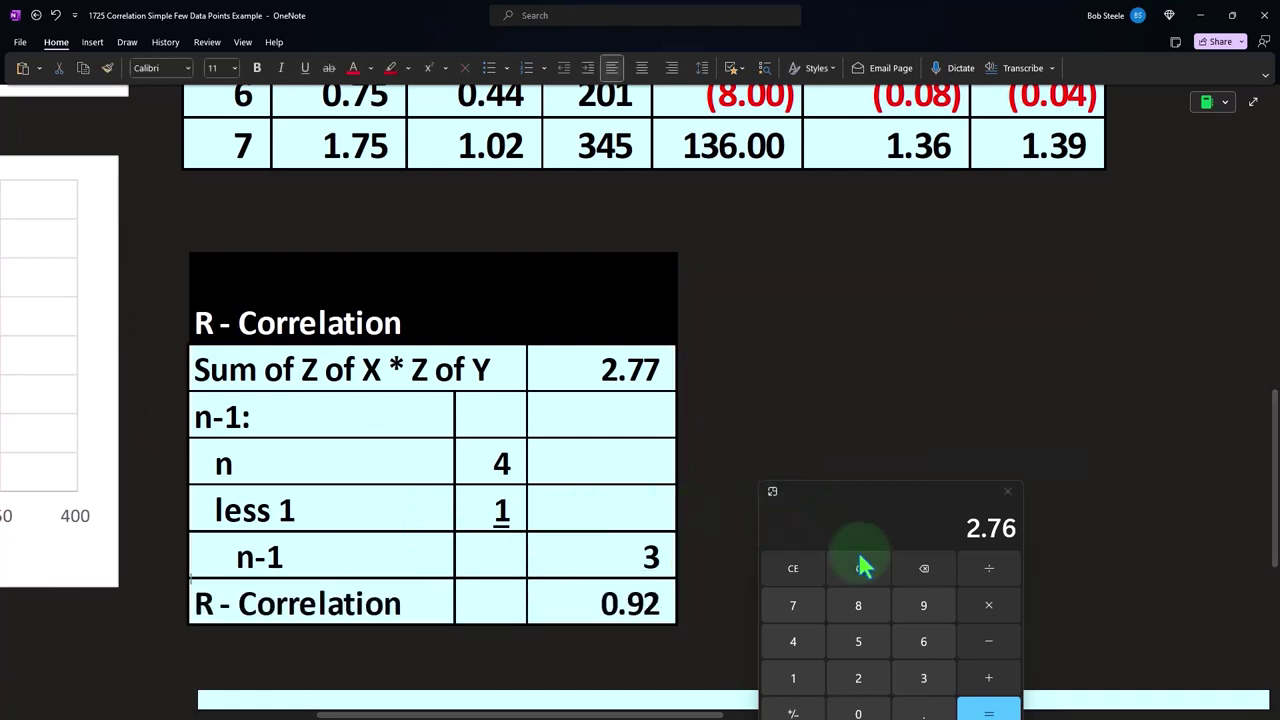
pyautogui.click(857, 566)
pyautogui.write('2.7')
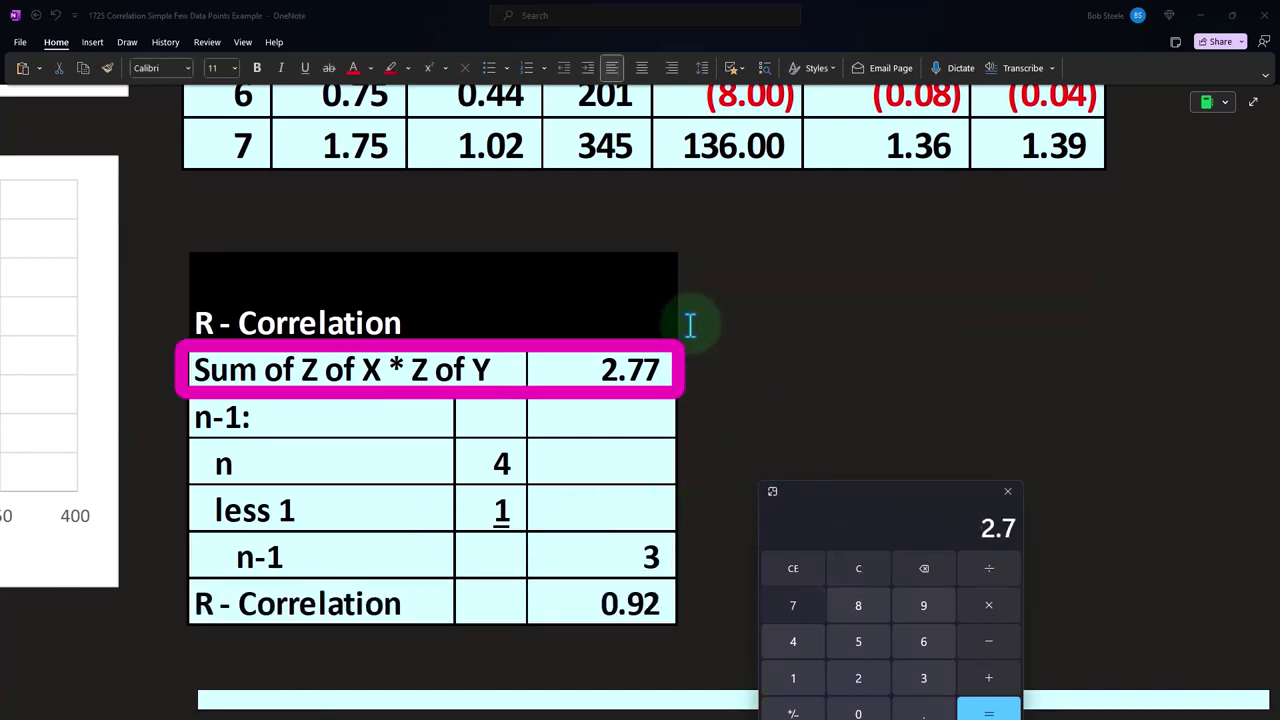
pyautogui.write('7/3')
pyautogui.press('Return')
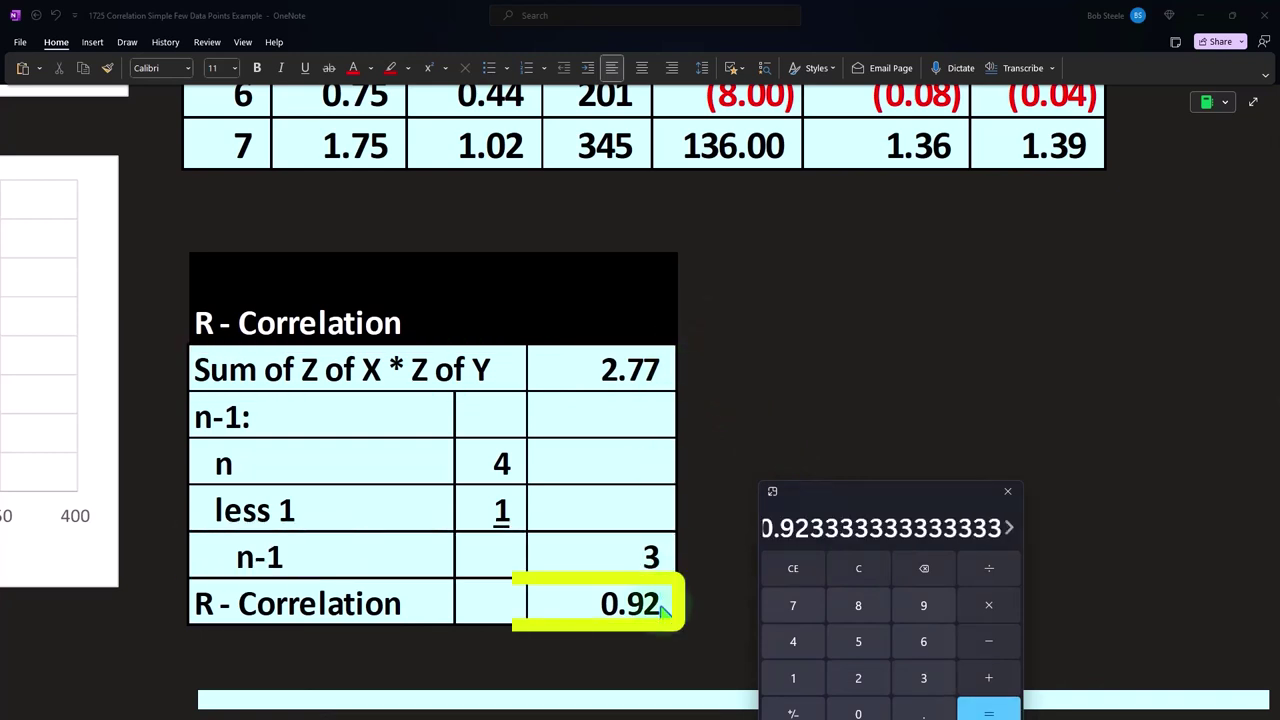
# Close the calculator and remove the cover from the picture of the Excel Data ribbon below the R - Correlation table
pyautogui.scroll(5, 571, 586)
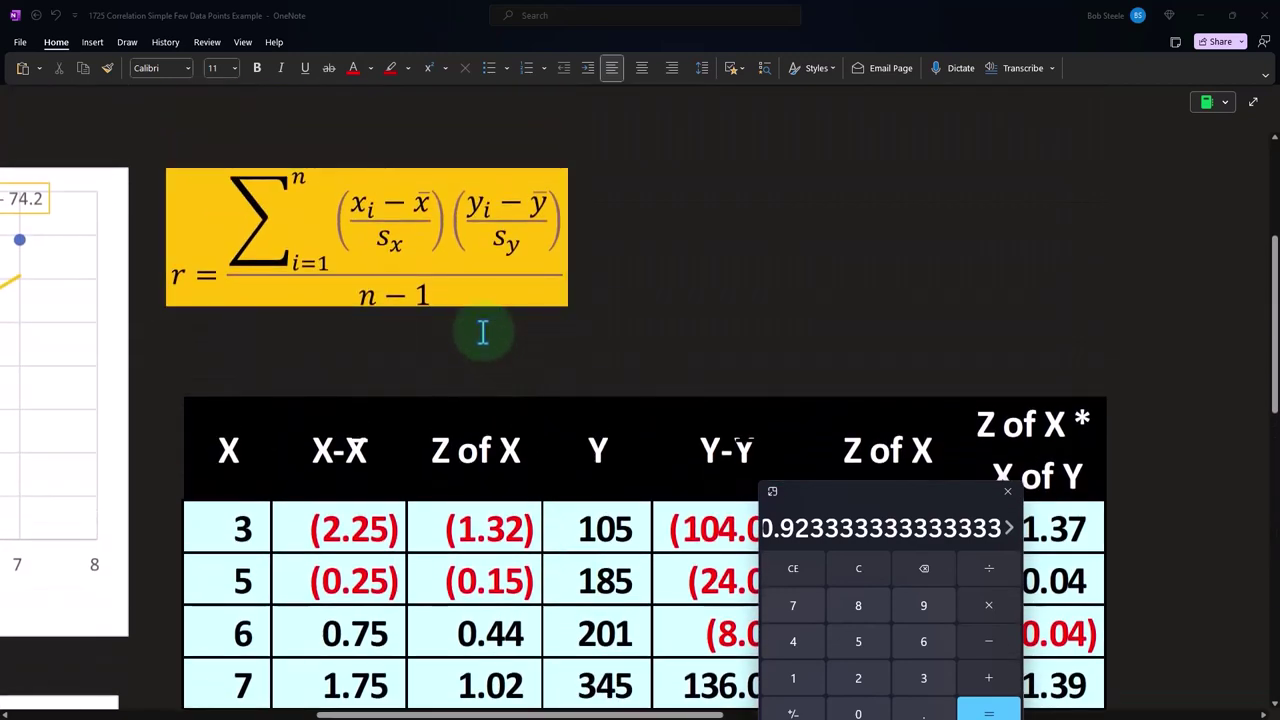
pyautogui.scroll(-5, 482, 333)
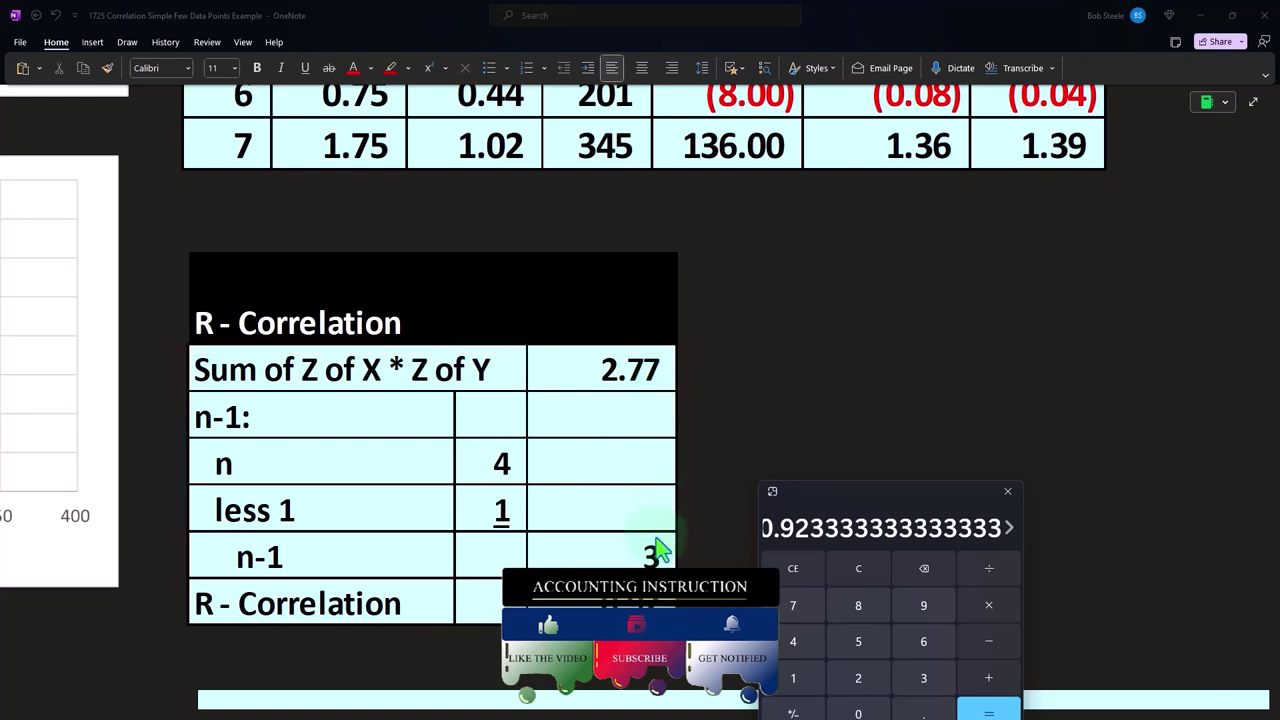
pyautogui.scroll(-3, 654, 548)
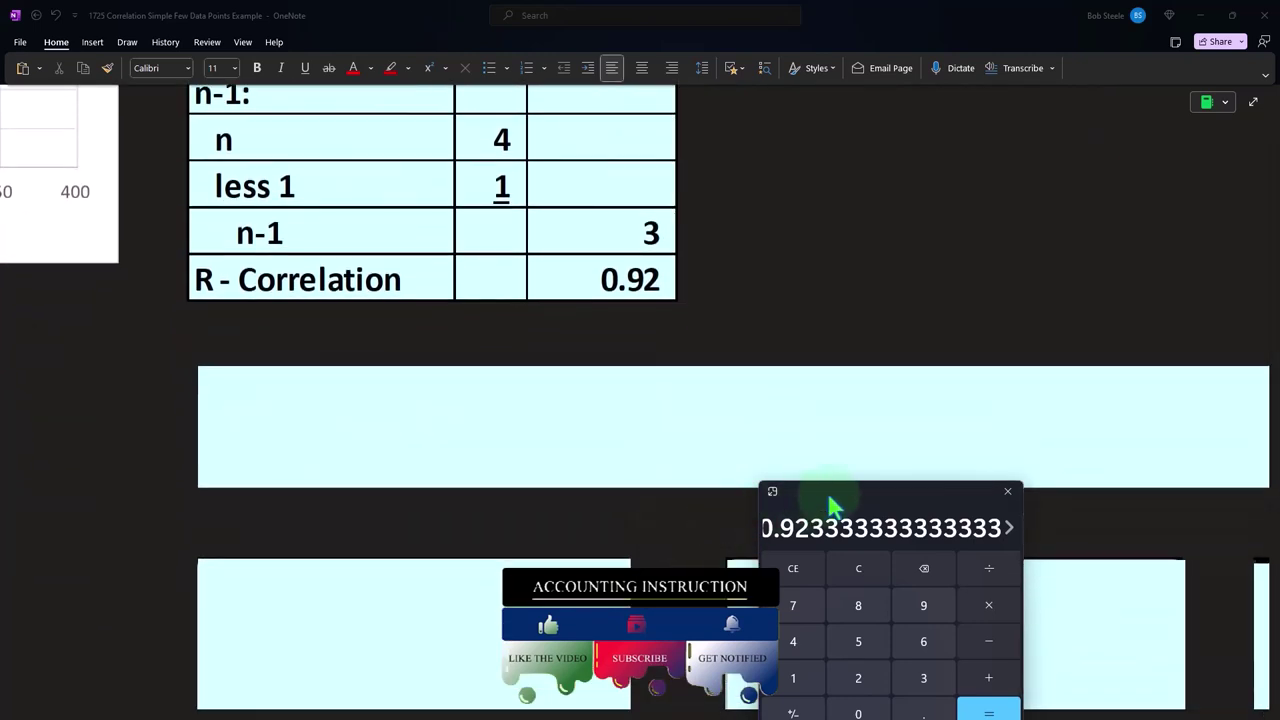
pyautogui.click(1007, 491)
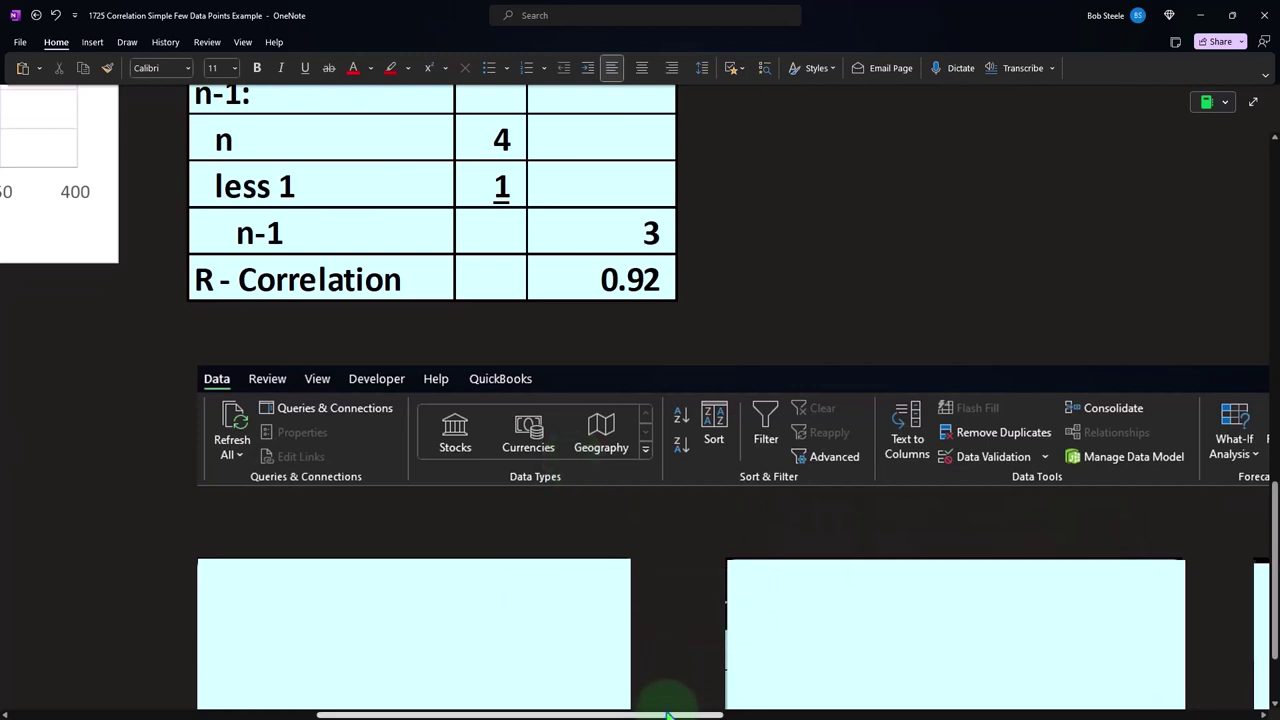
# Remove the cover from the Data Analysis dialog picture below the ribbon image to reveal the Correlation tool
pyautogui.moveTo(671, 714); pyautogui.dragTo(847, 714)
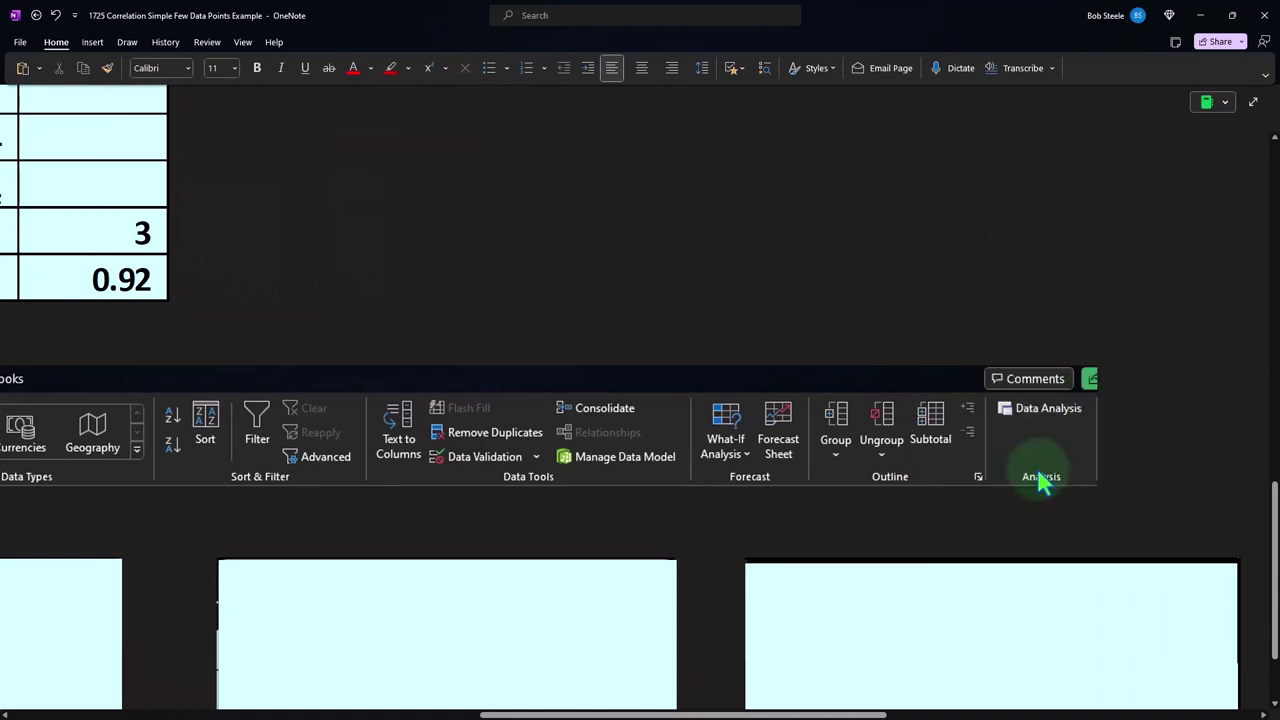
pyautogui.moveTo(845, 716); pyautogui.dragTo(715, 716)
pyautogui.scroll(-3, 357, 594)
pyautogui.click(310, 507)
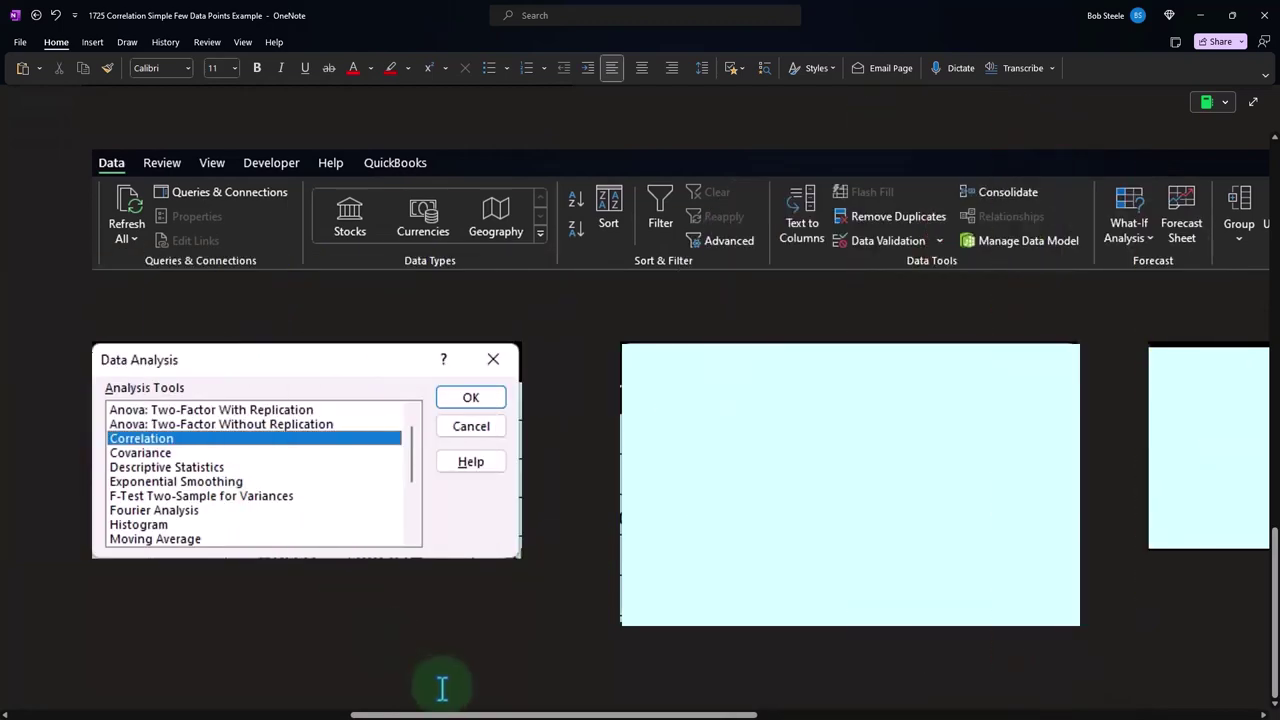
# Delete the cover over the Correlation dialog picture to reveal its input and output options
pyautogui.scroll(10, 443, 686)
pyautogui.moveTo(727, 712); pyautogui.dragTo(377, 712)
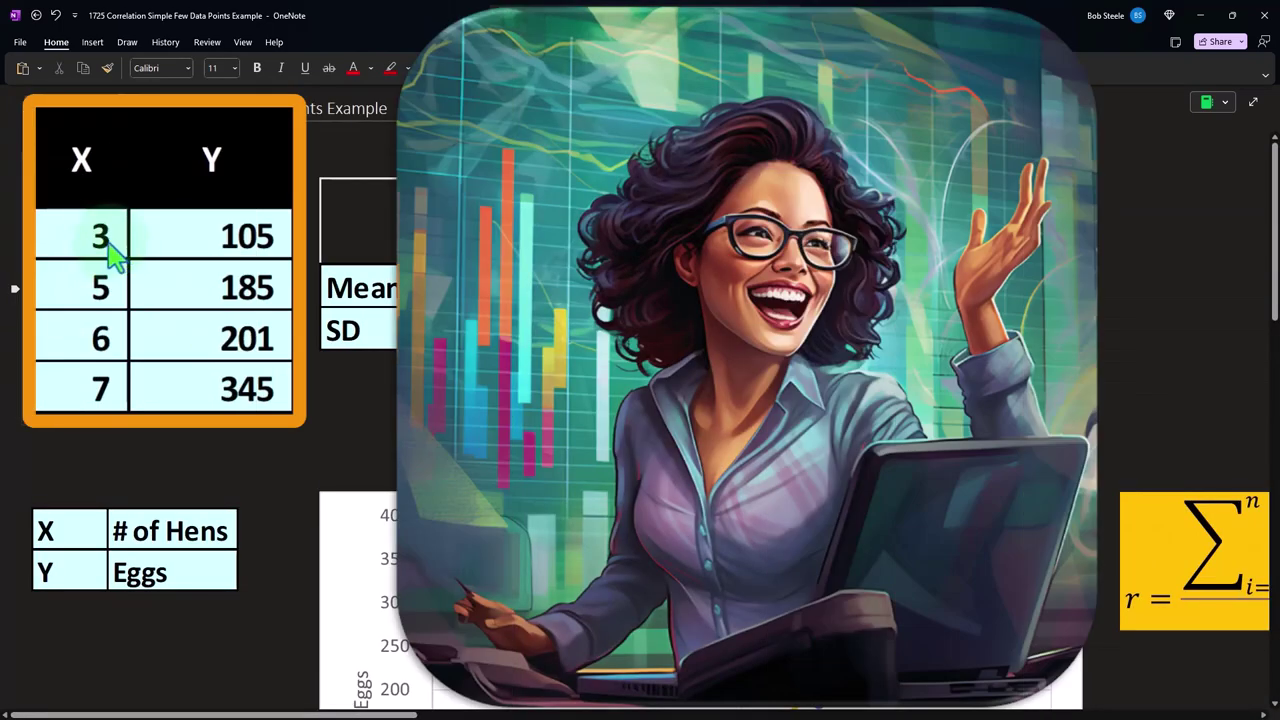
pyautogui.scroll(-4, 500, 600)
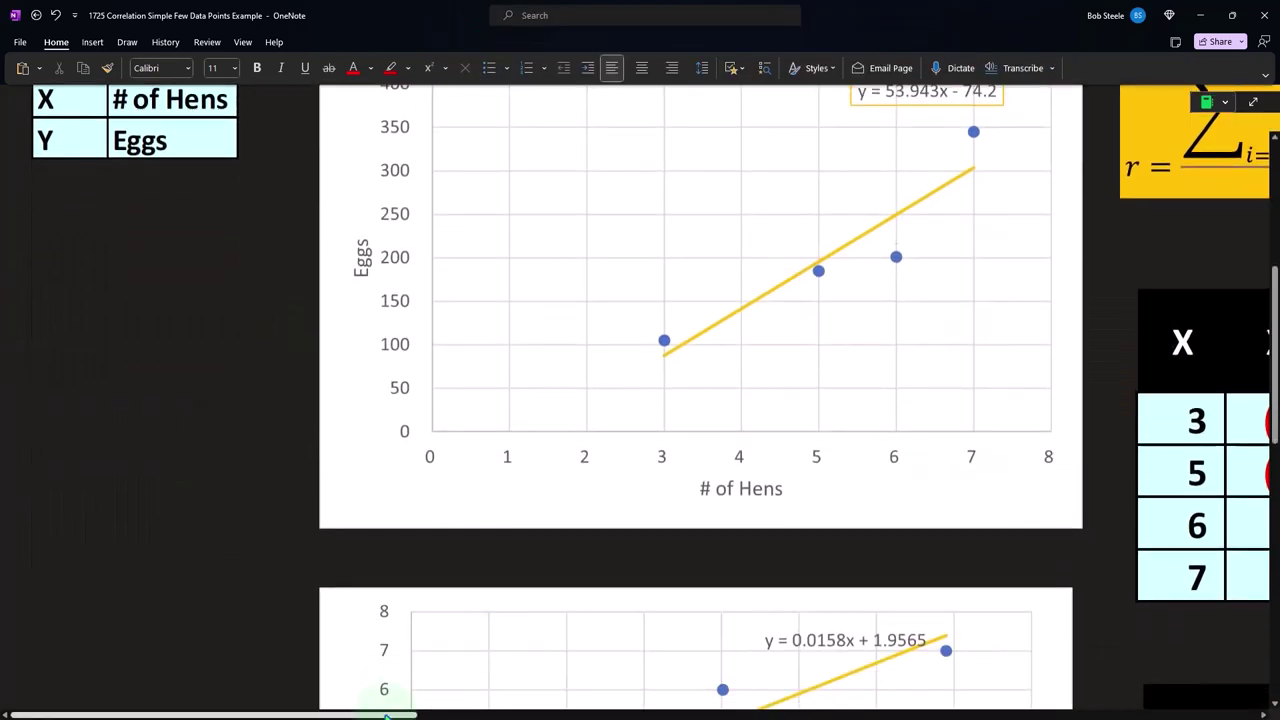
pyautogui.moveTo(386, 716); pyautogui.dragTo(661, 716)
pyautogui.scroll(-8, 614, 563)
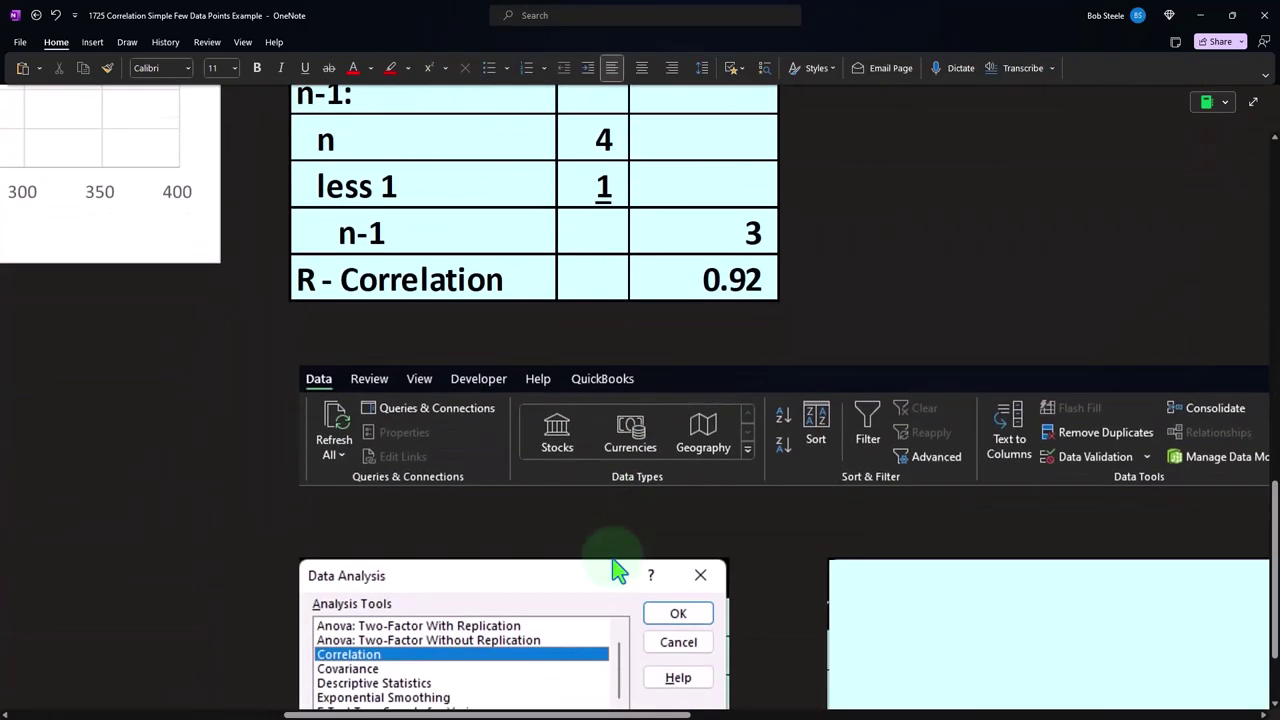
pyautogui.scroll(-2, 617, 568)
pyautogui.click(923, 423)
pyautogui.moveTo(1057, 345); pyautogui.dragTo(1061, 452)
pyautogui.press('Delete')
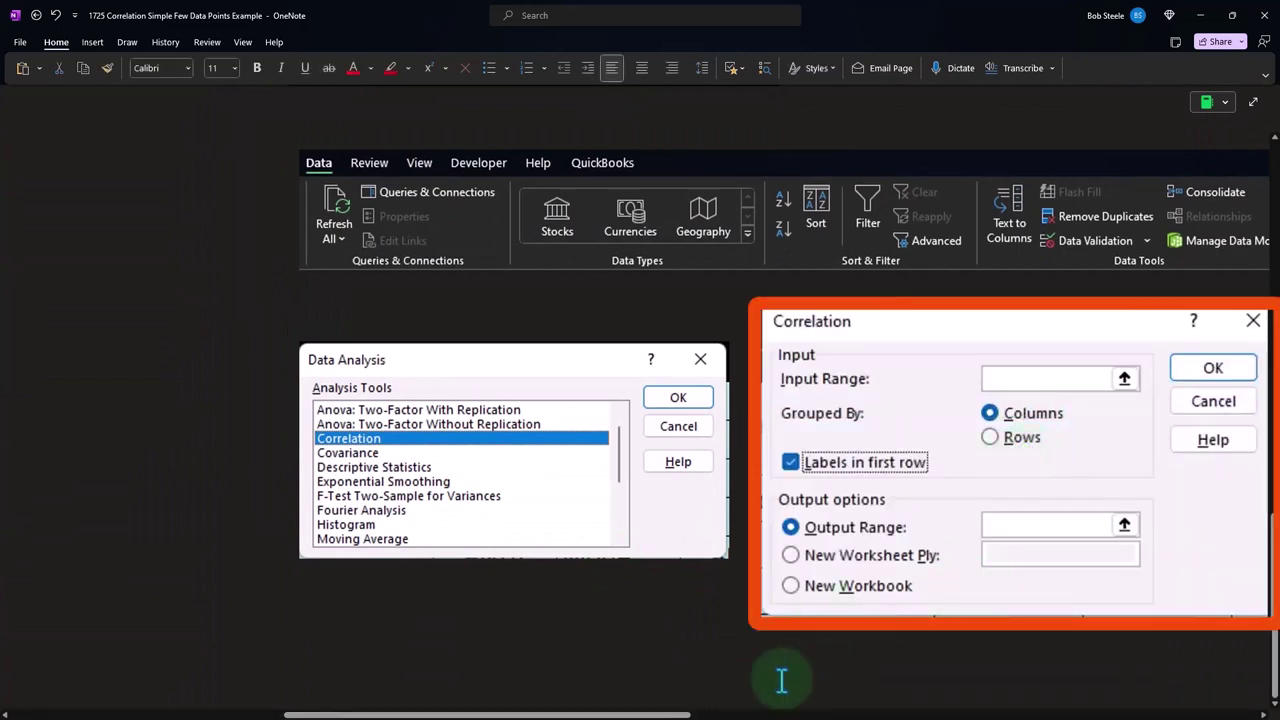
# Remove the cover from the X and Y correlation output table beside the Correlation dialog picture
pyautogui.moveTo(678, 714); pyautogui.dragTo(735, 714)
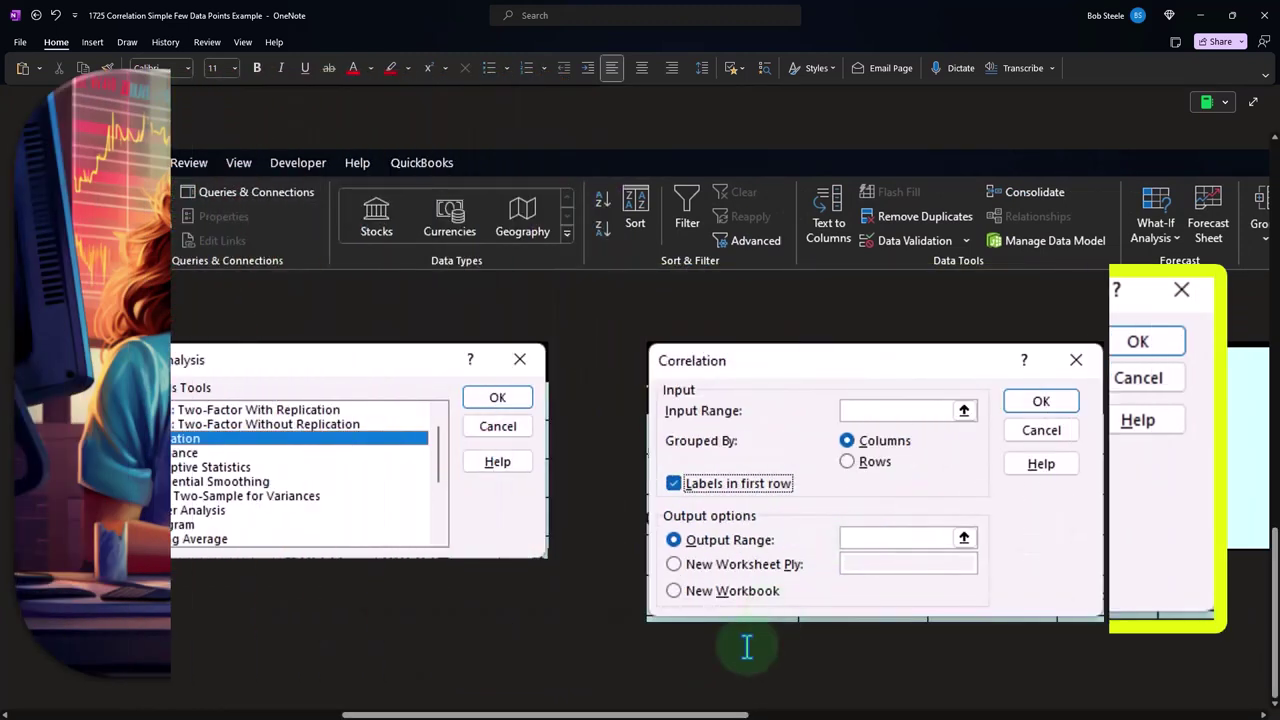
pyautogui.moveTo(680, 712); pyautogui.dragTo(849, 694)
pyautogui.click(925, 423)
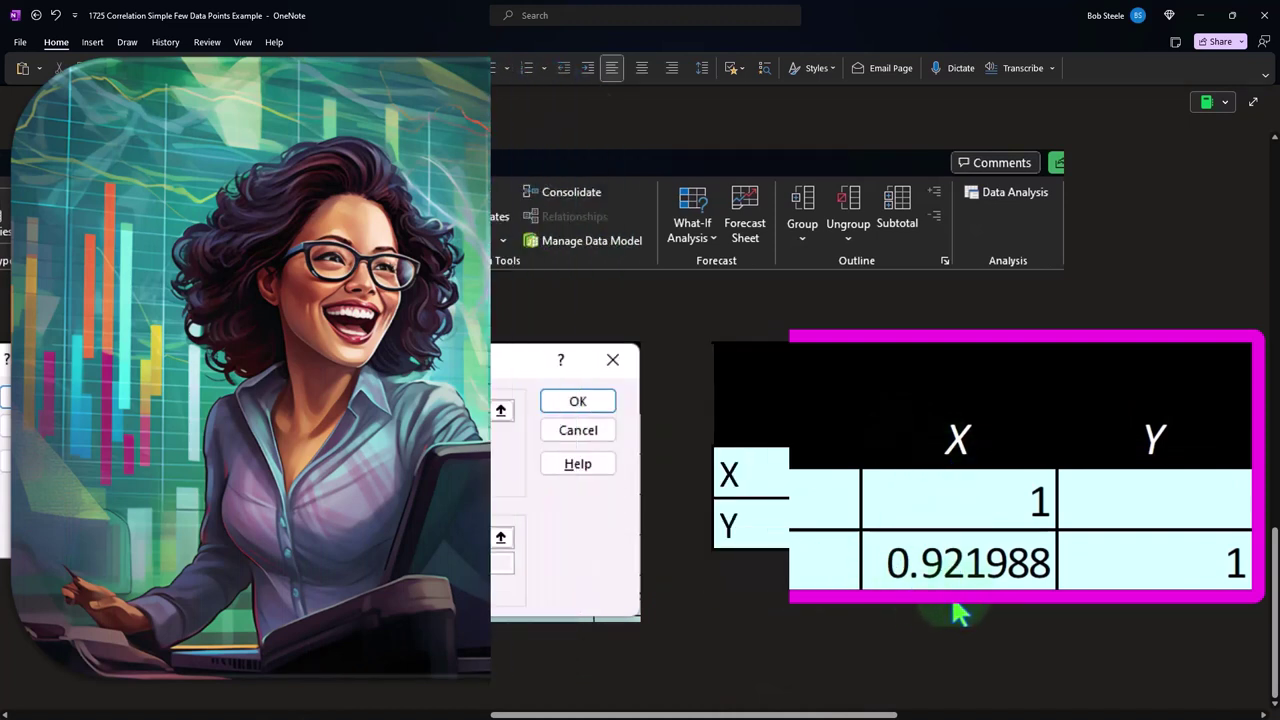
# Remove the cover from the descriptive statistics table for X and Y, and select that table
pyautogui.scroll(2, 580, 572)
pyautogui.scroll(1, 540, 595)
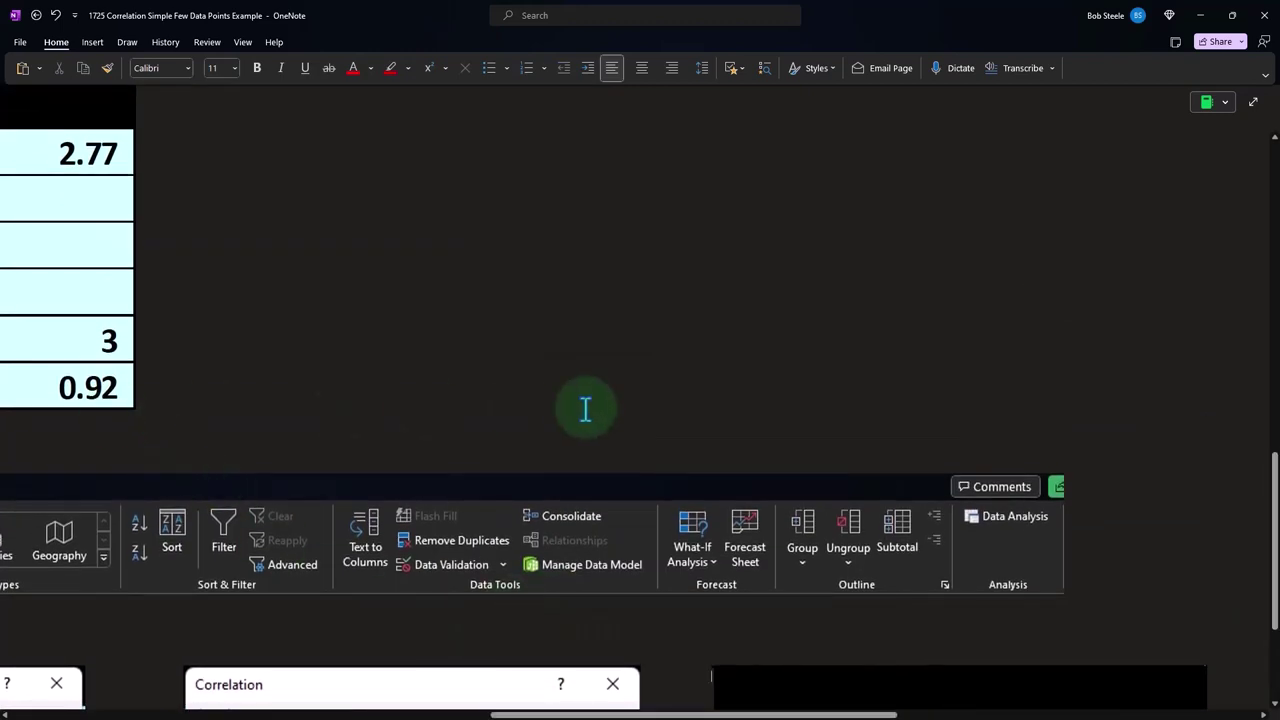
pyautogui.scroll(-4, 616, 413)
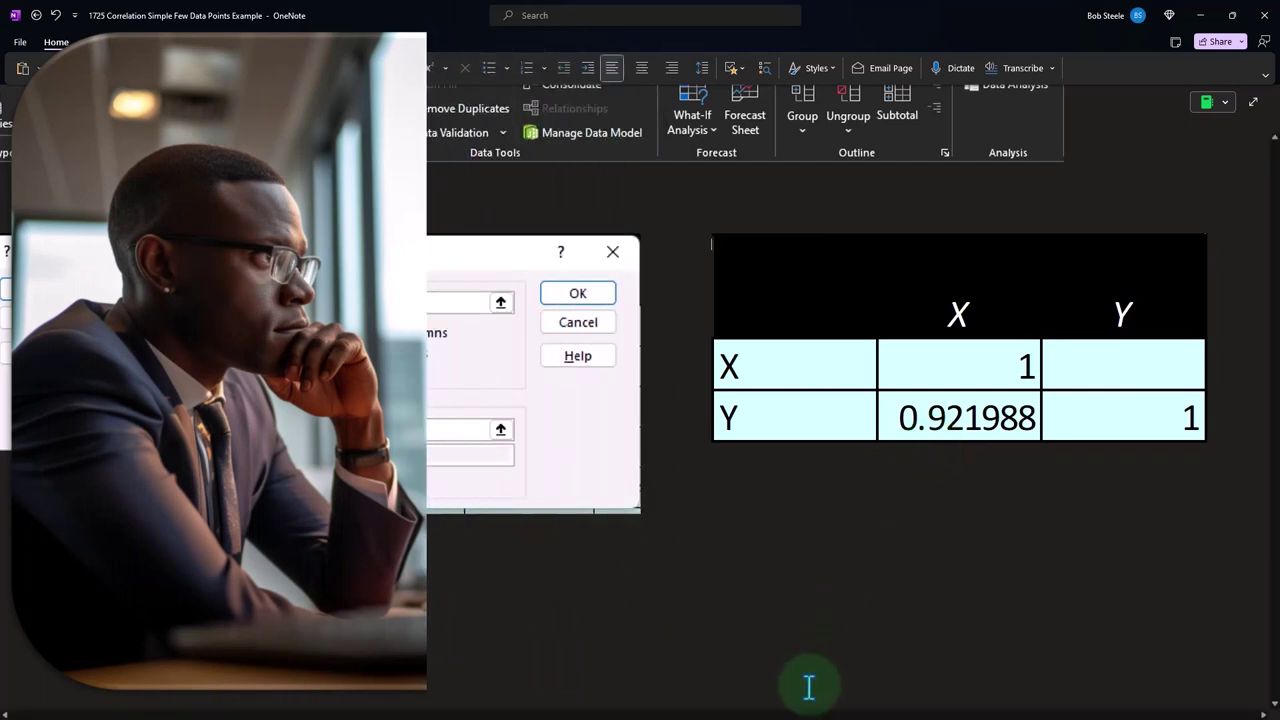
pyautogui.moveTo(800, 715); pyautogui.dragTo(986, 666)
pyautogui.scroll(3, 986, 660)
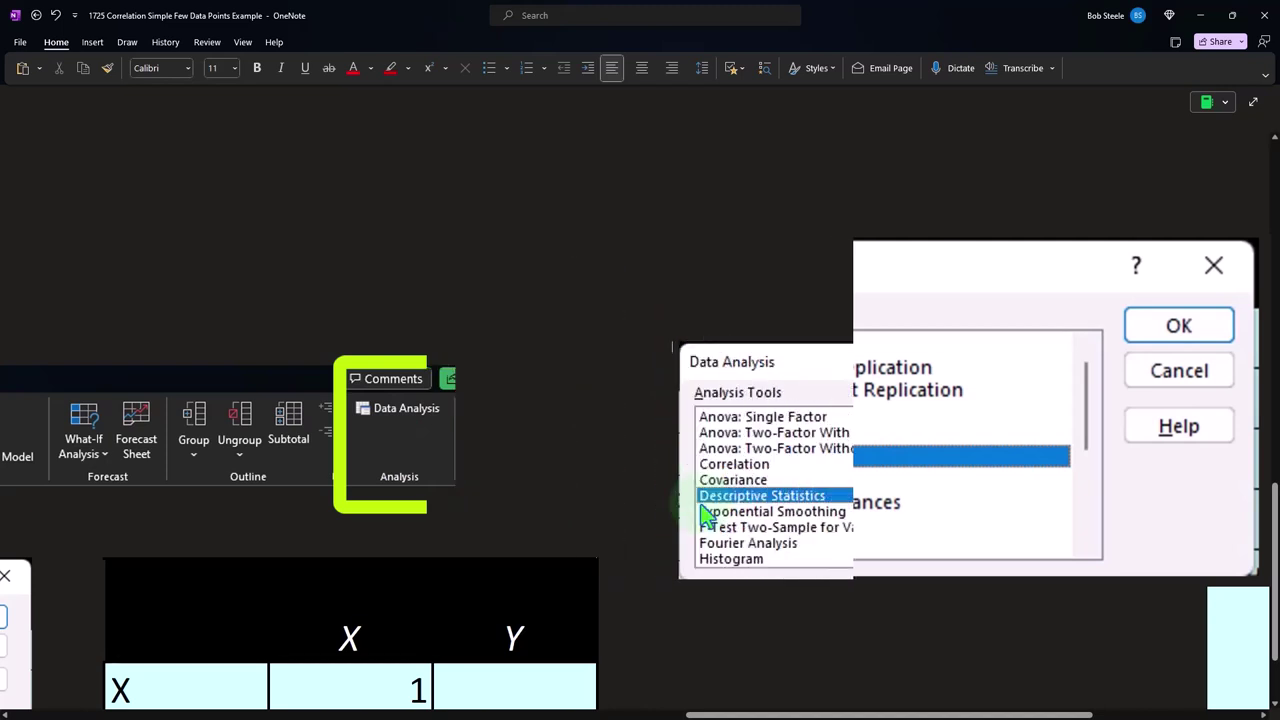
pyautogui.moveTo(795, 715); pyautogui.dragTo(1068, 712)
pyautogui.click(1007, 578)
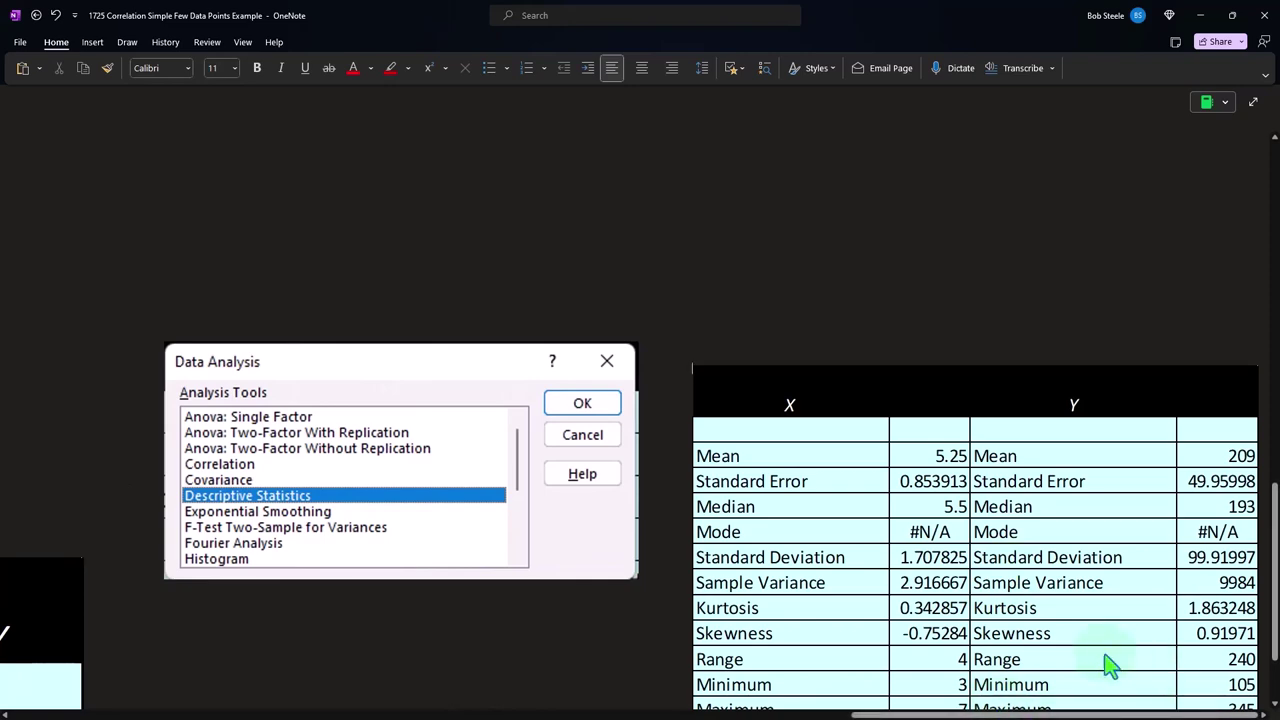
pyautogui.scroll(-2, 945, 580)
pyautogui.click(945, 575)
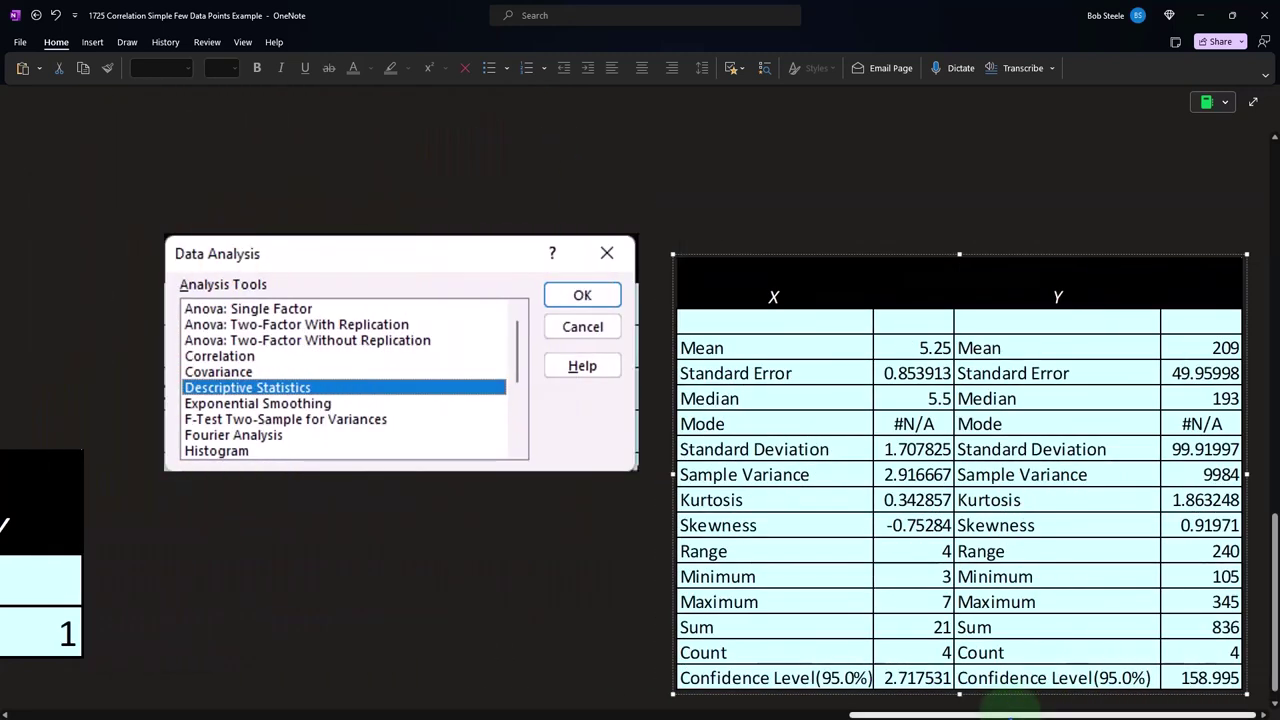
# Review the X and Y source data, the mean and SD table, the hens and eggs key and the eggs-by-hens scatter chart
pyautogui.moveTo(1010, 712); pyautogui.dragTo(57, 700)
pyautogui.scroll(10, 234, 477)
pyautogui.scroll(5, 234, 477)
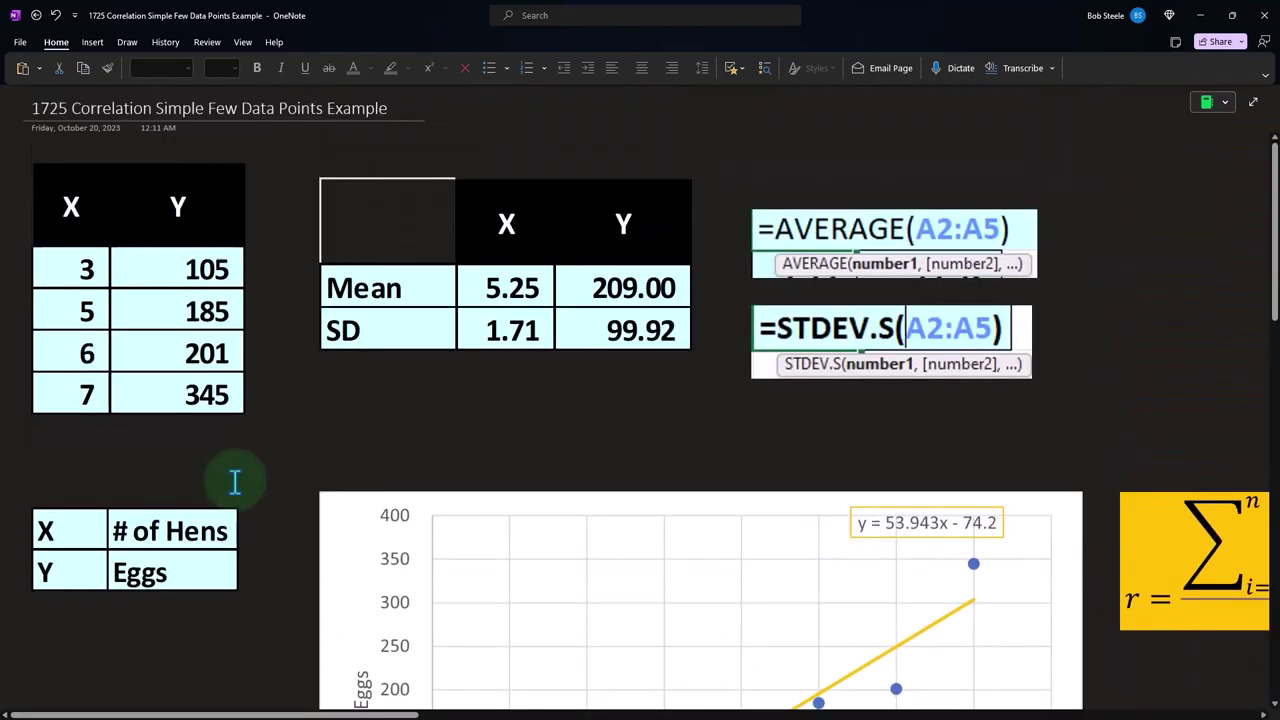
pyautogui.click(222, 270)
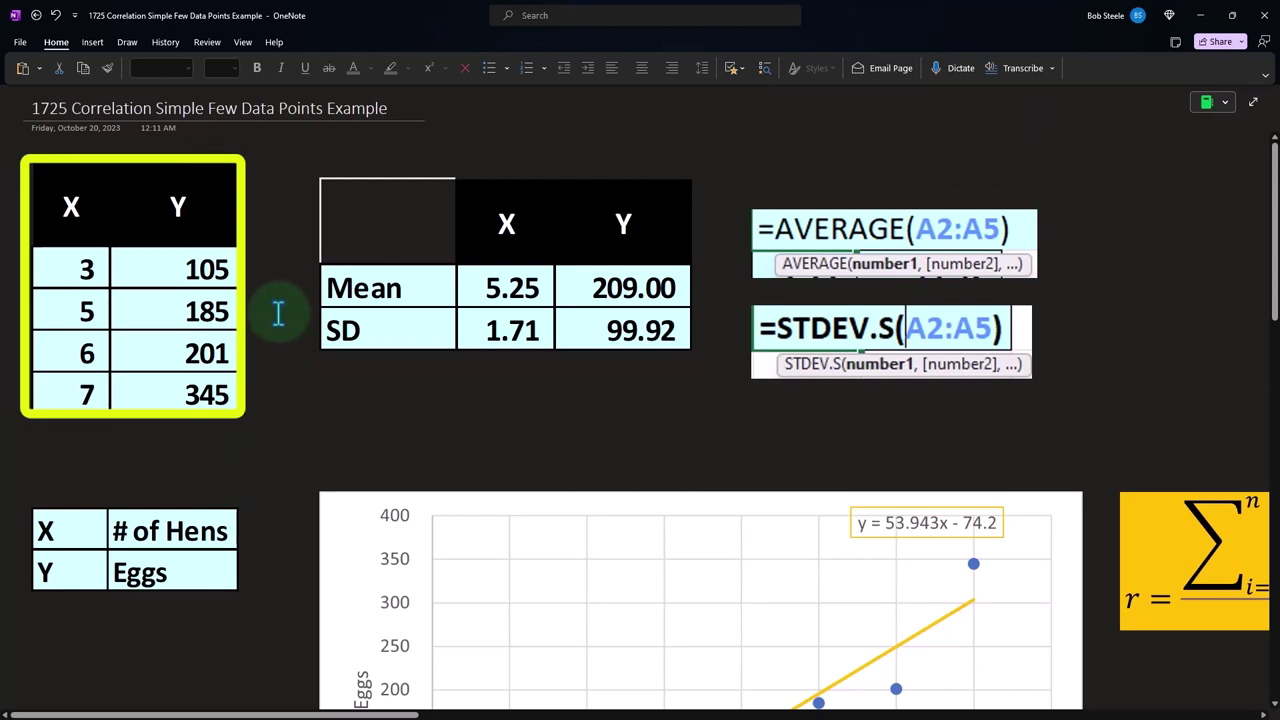
pyautogui.scroll(-2, 274, 314)
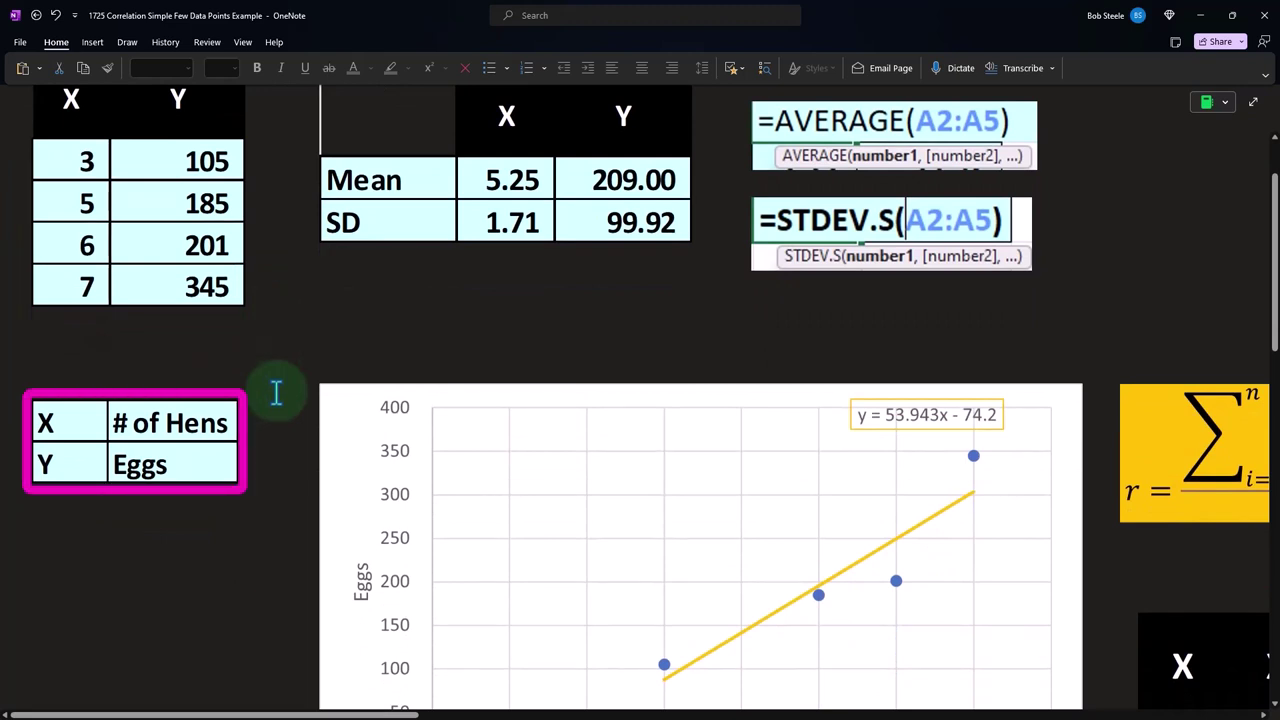
pyautogui.scroll(-2, 276, 392)
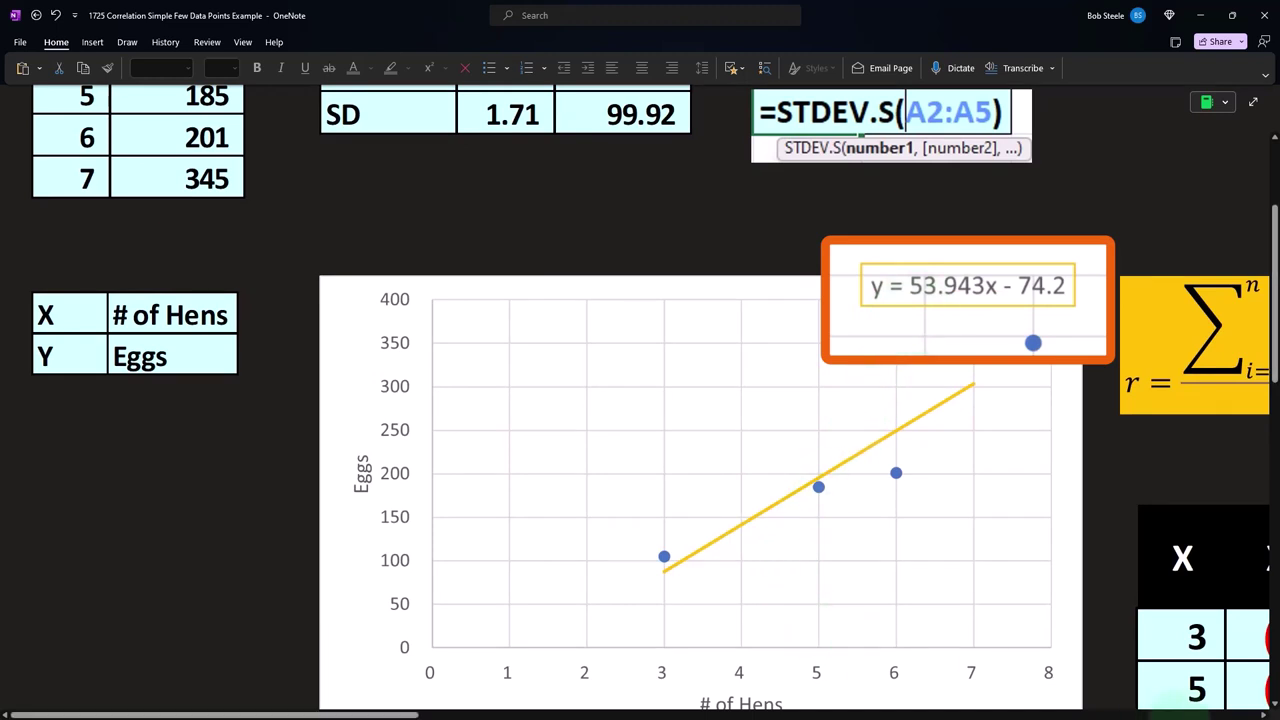
pyautogui.scroll(-1, 1272, 705)
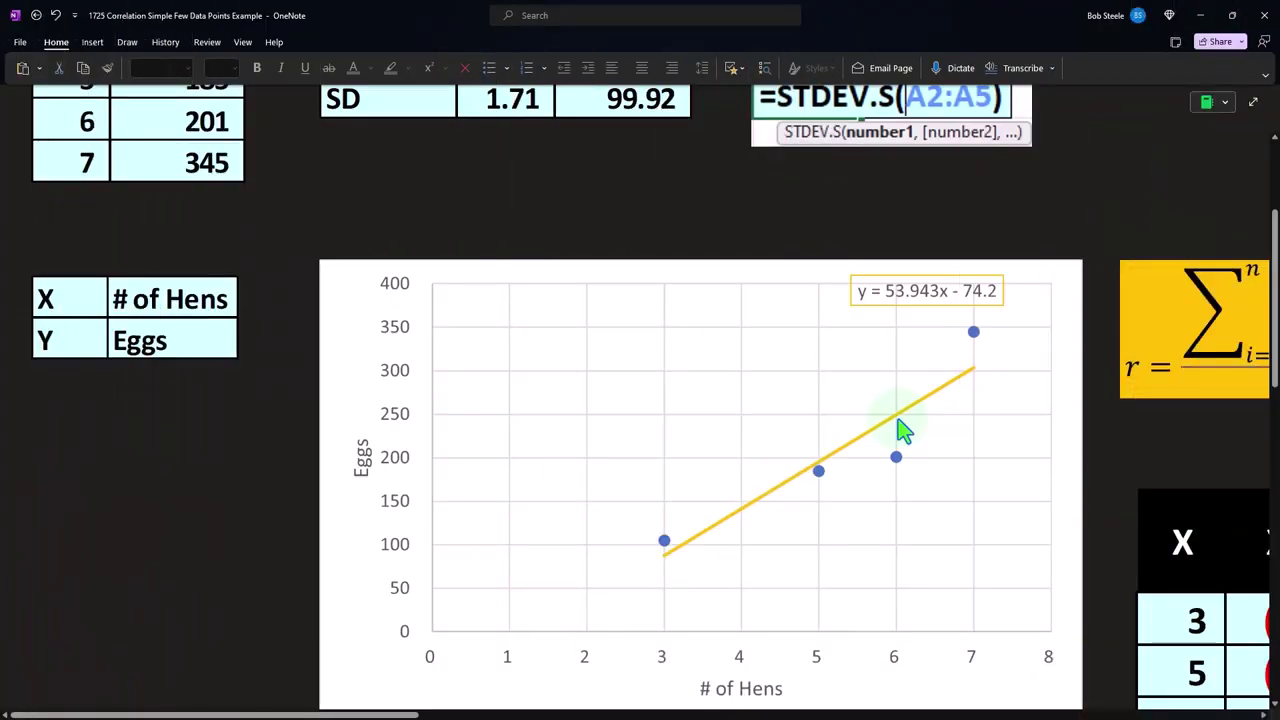
pyautogui.click(974, 335)
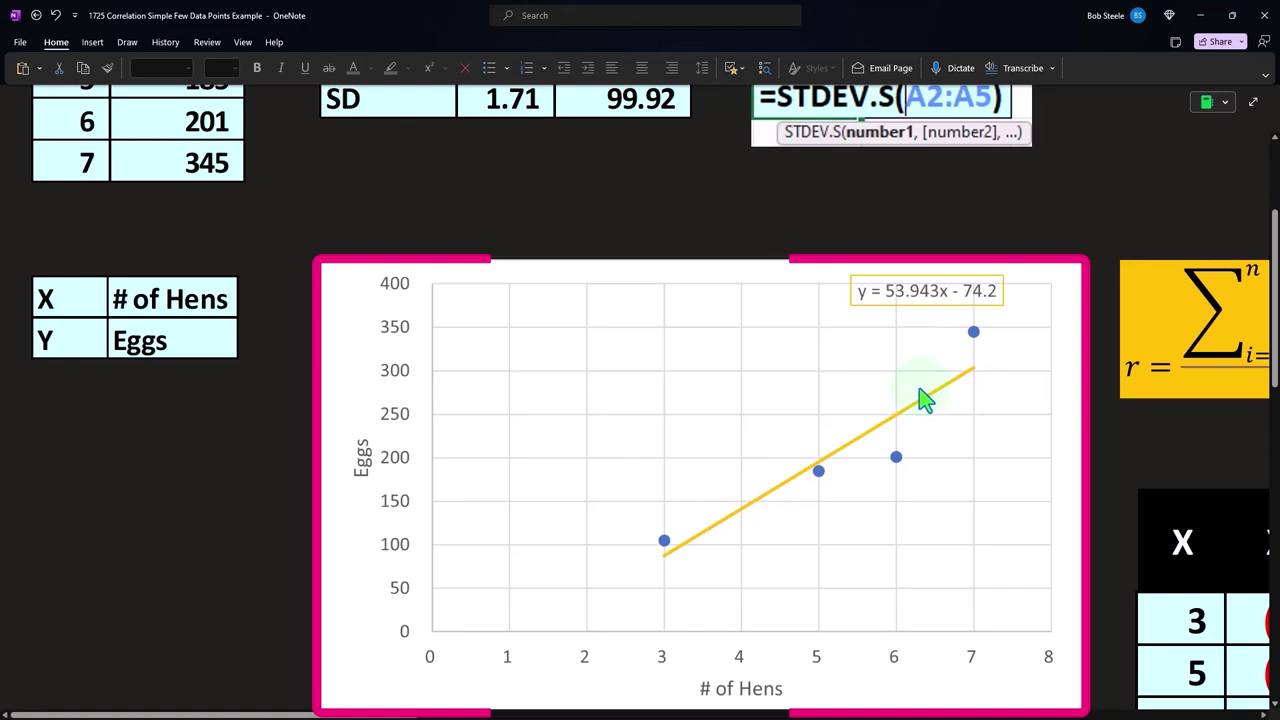
pyautogui.scroll(5, 924, 400)
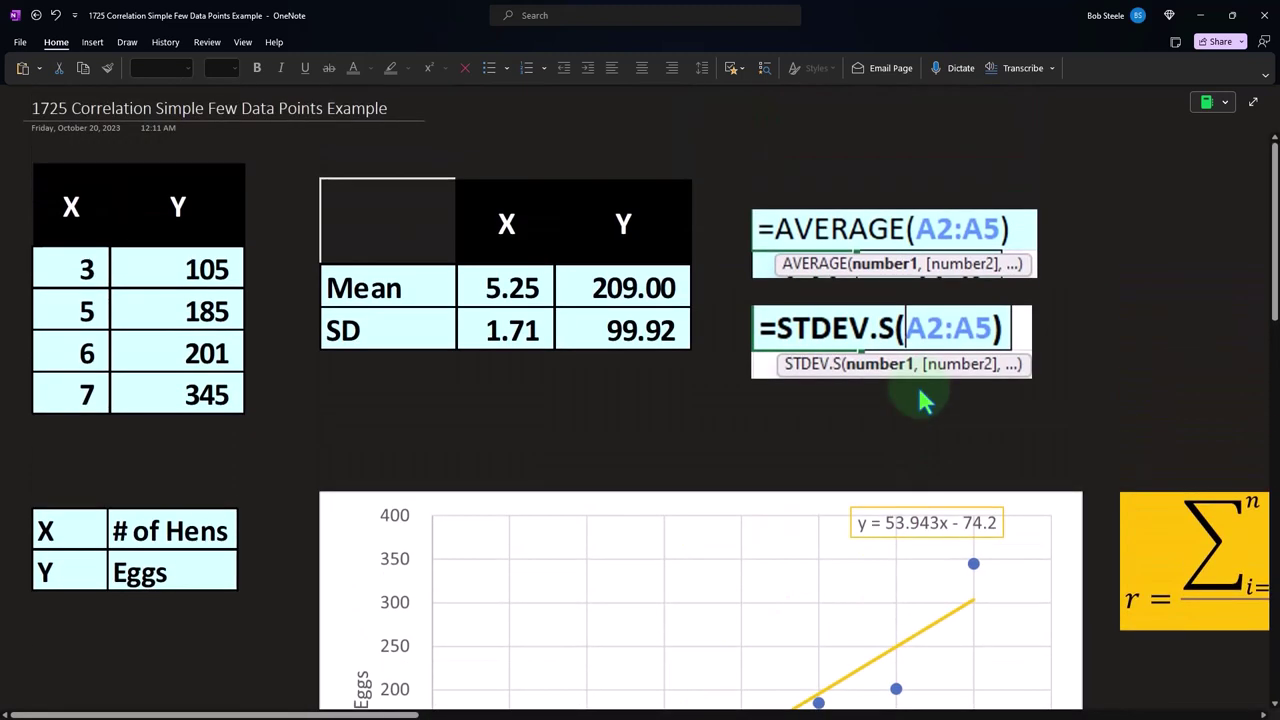
# Review the Z score calculation table, the R - Correlation table and the Excel correlation output, finishing at the two scatter charts
pyautogui.moveTo(410, 714); pyautogui.dragTo(738, 714)
pyautogui.scroll(-1, 707, 587)
pyautogui.scroll(-10, 707, 587)
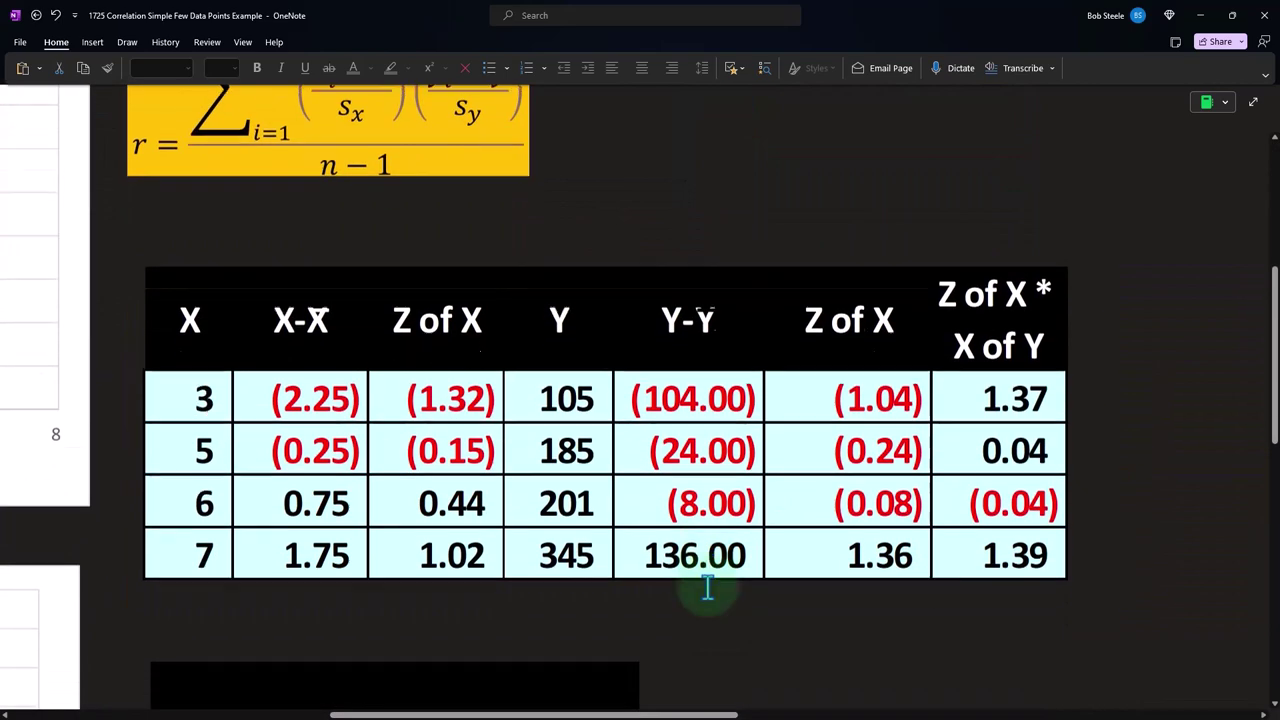
pyautogui.scroll(-5, 707, 587)
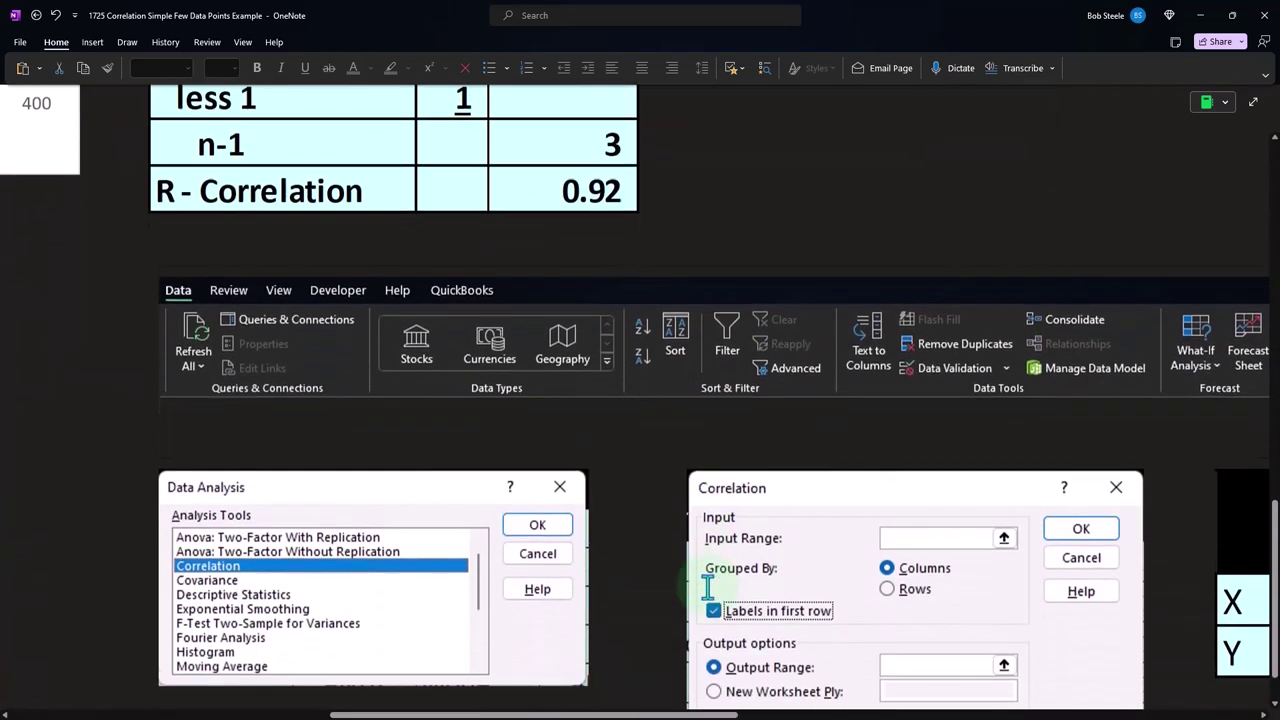
pyautogui.scroll(3, 707, 587)
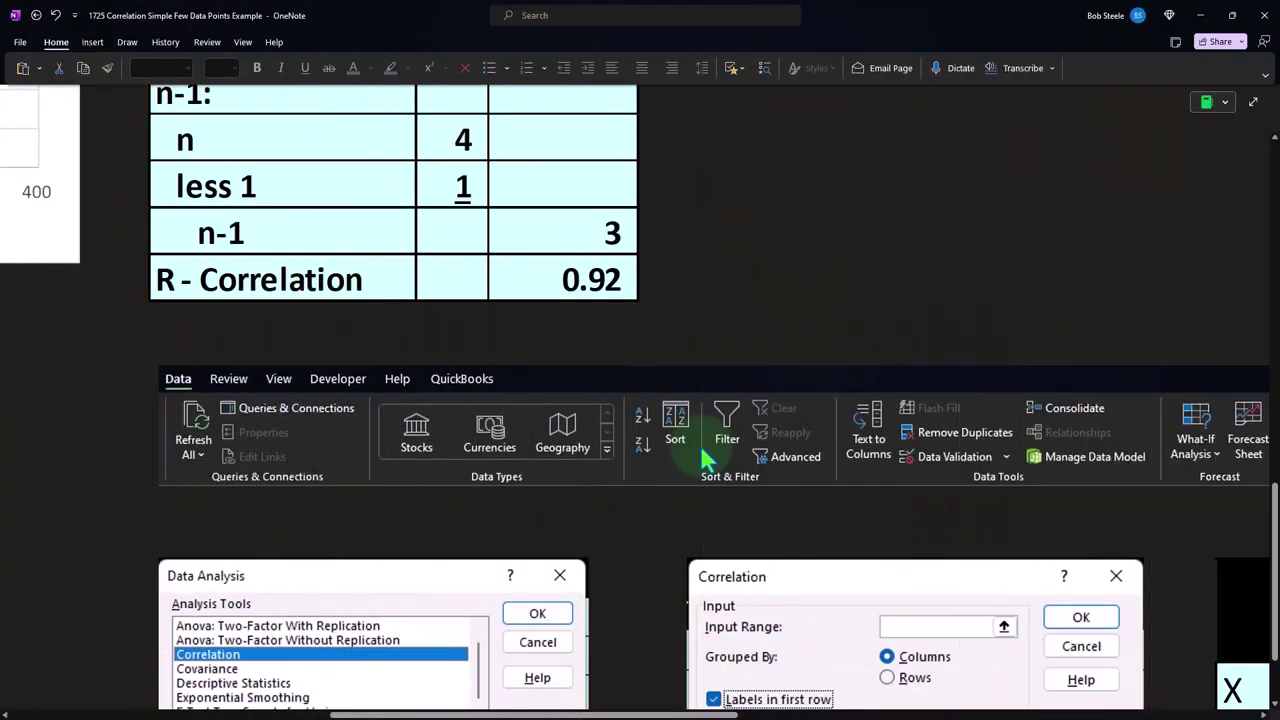
pyautogui.scroll(5, 705, 458)
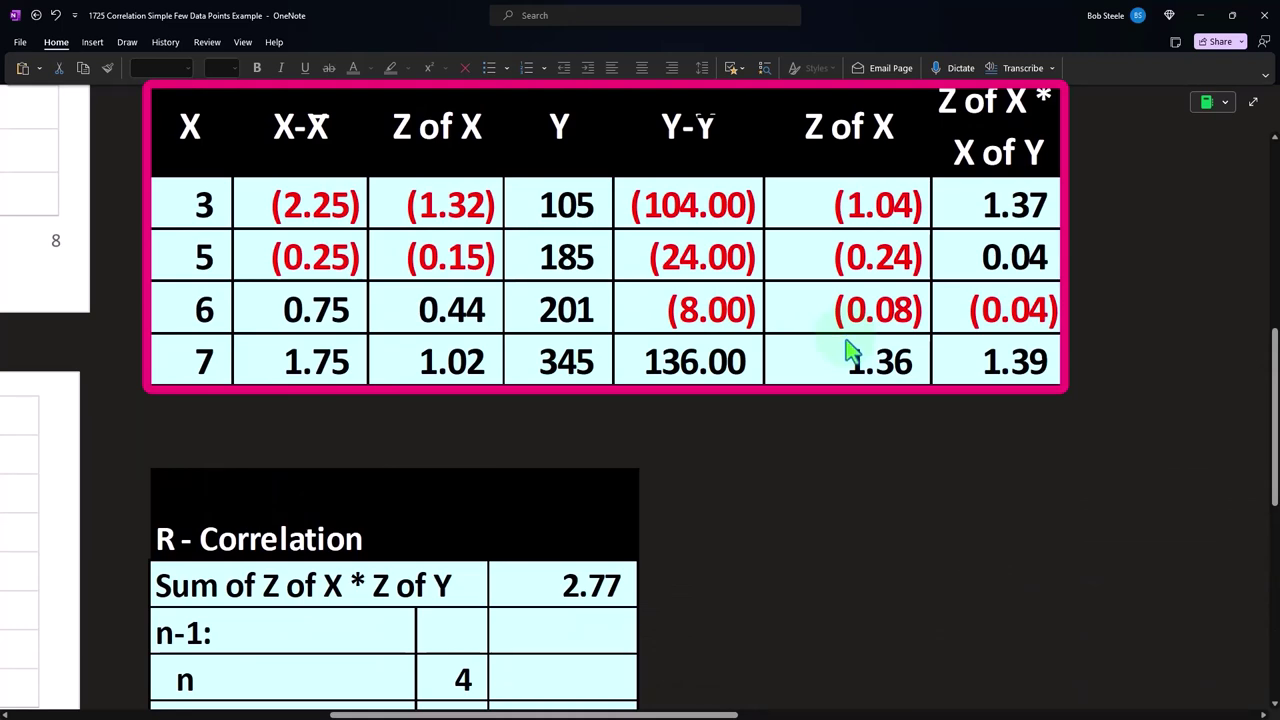
pyautogui.scroll(-5, 848, 350)
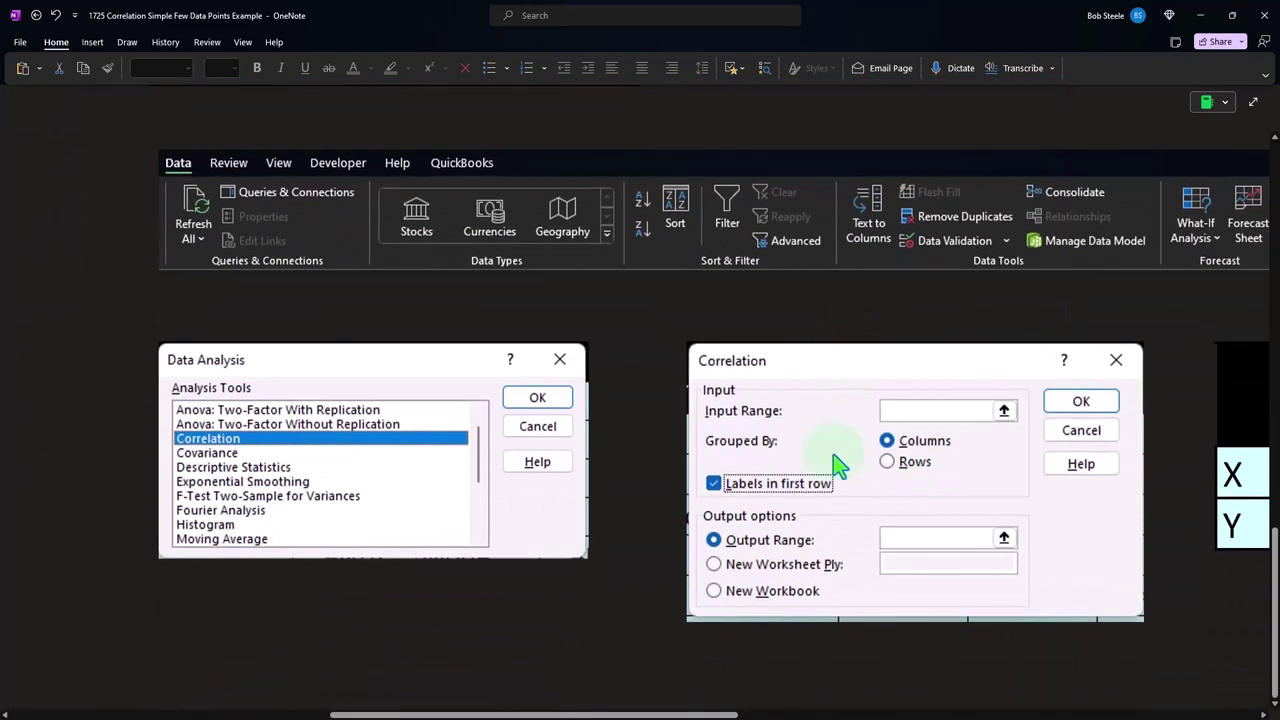
pyautogui.moveTo(663, 710); pyautogui.dragTo(842, 680)
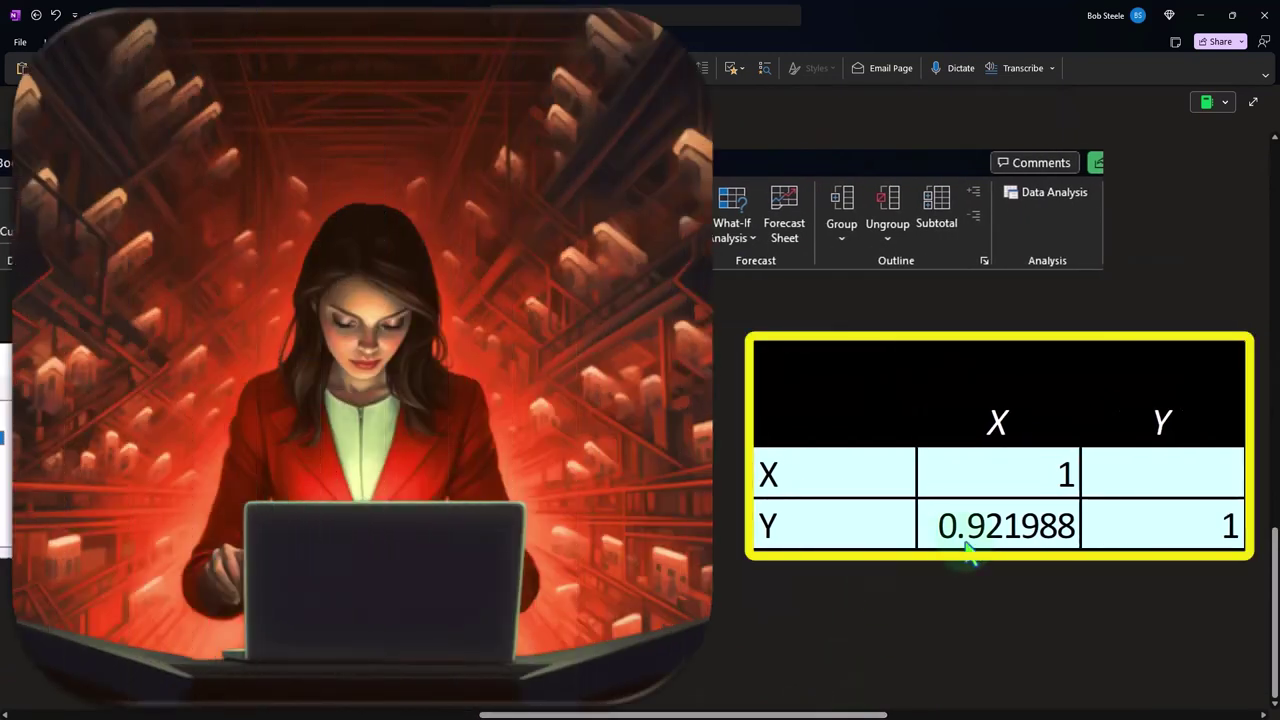
pyautogui.click(832, 708)
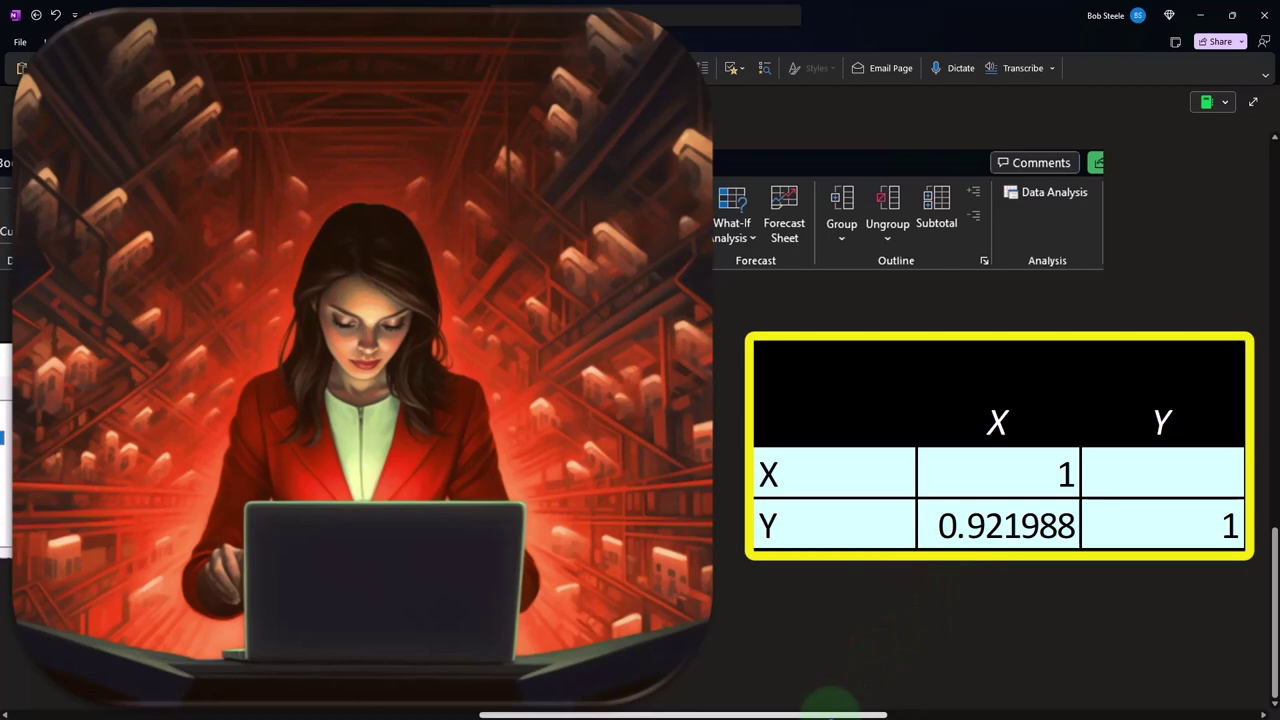
pyautogui.moveTo(832, 708); pyautogui.dragTo(286, 700)
pyautogui.scroll(10, 278, 531)
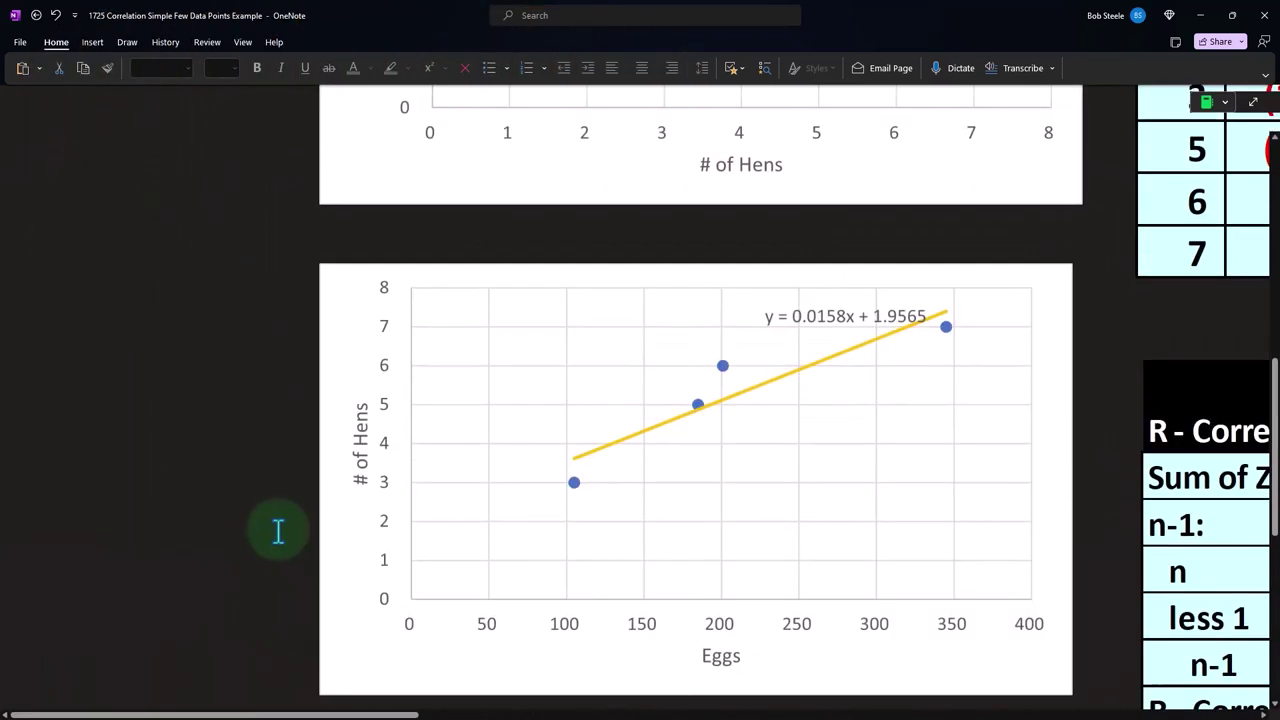
pyautogui.scroll(5, 278, 531)
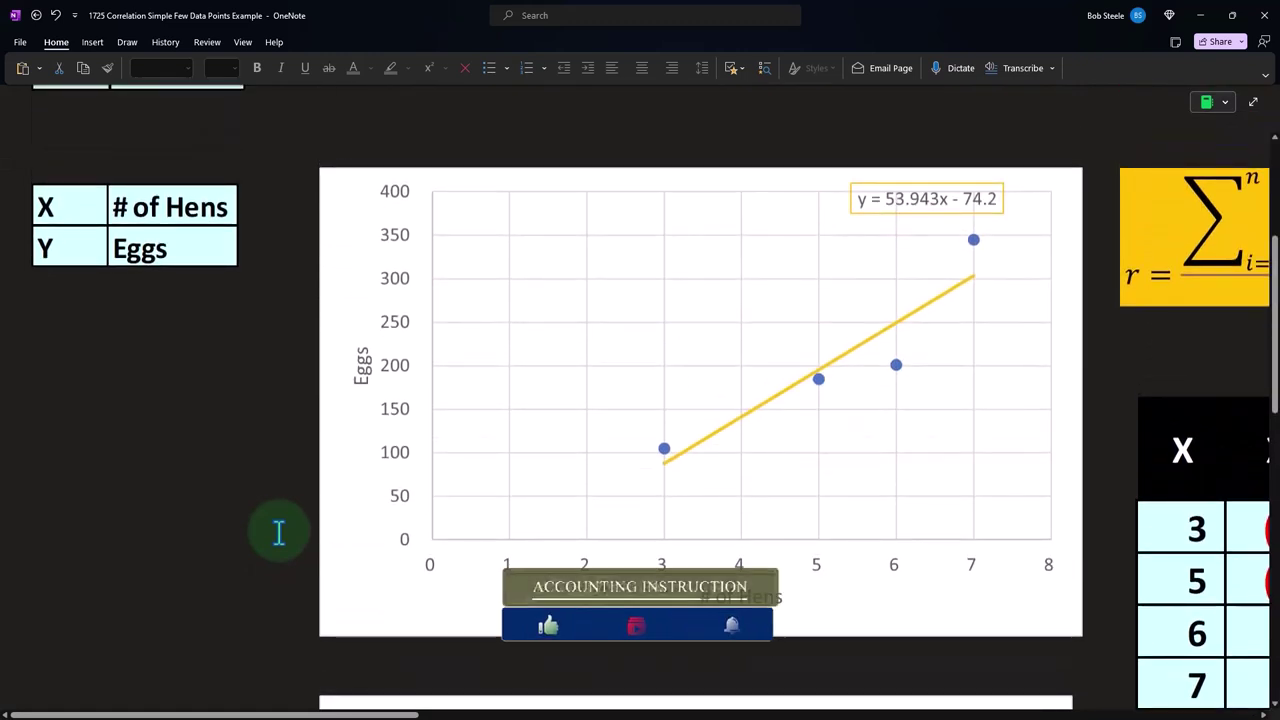